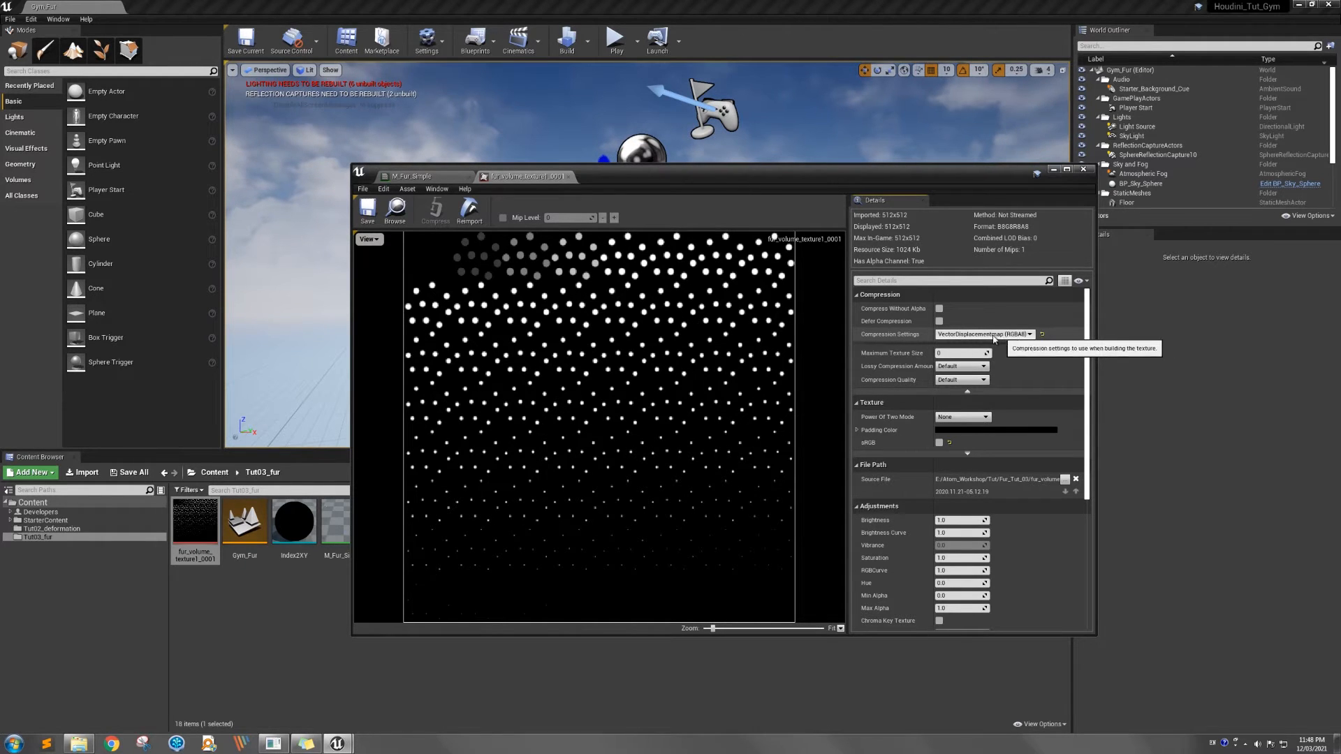
Try the Grayscale (R8, RGB8 sRGB) compression setting on the fur volume texture and restore VectorDisplacementmap (RGBA8)
click(994, 335)
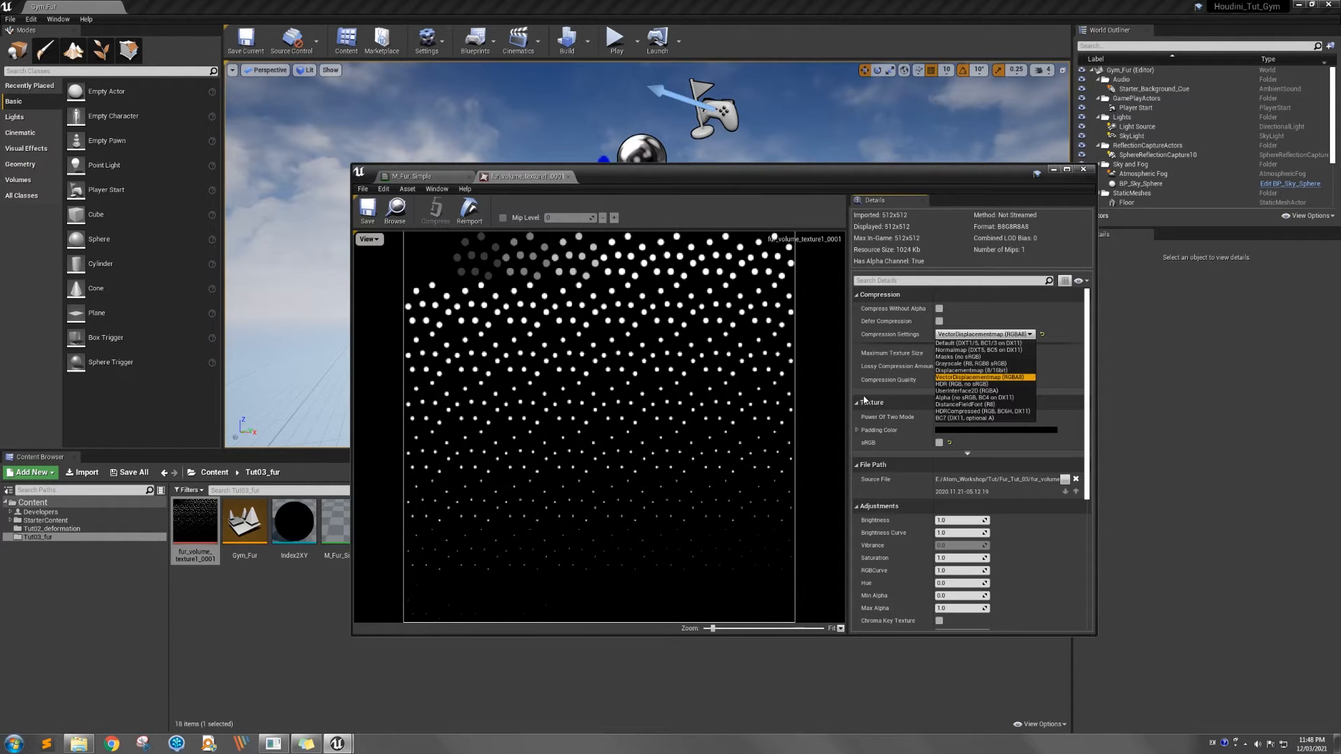
click(985, 364)
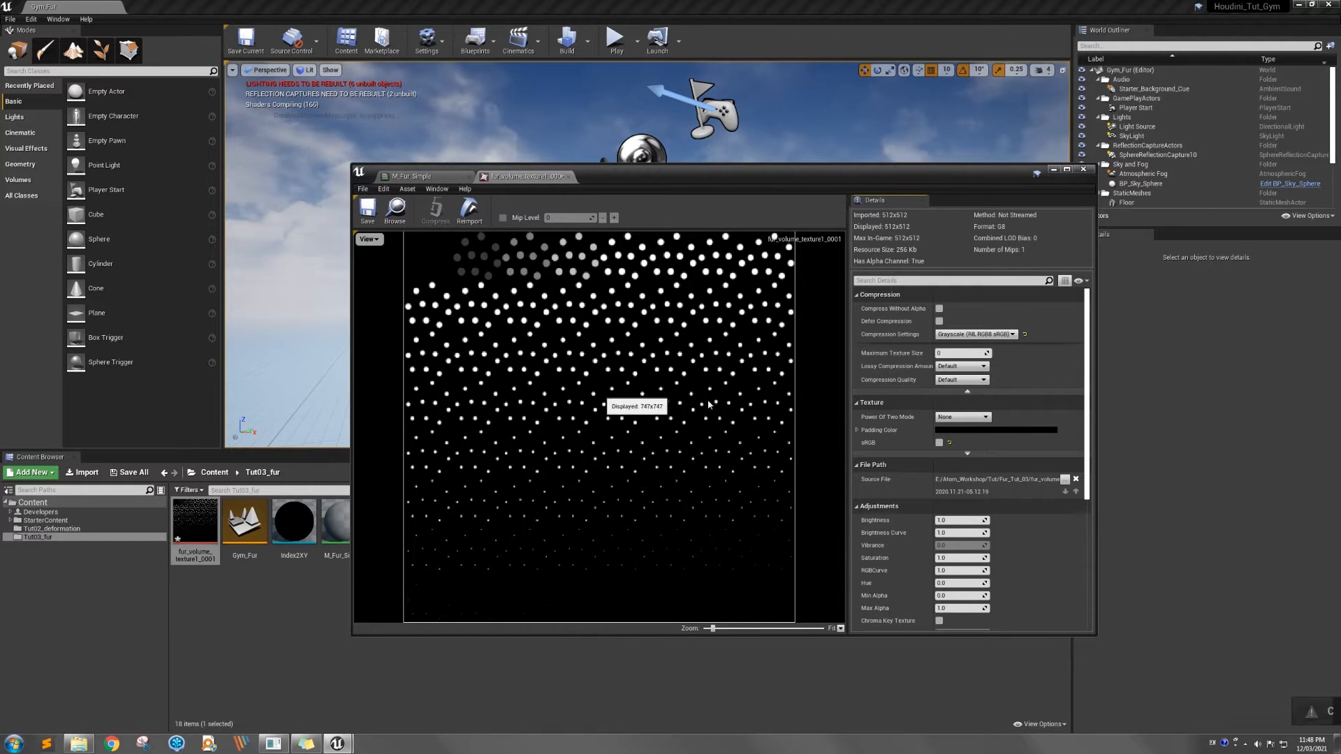
click(951, 336)
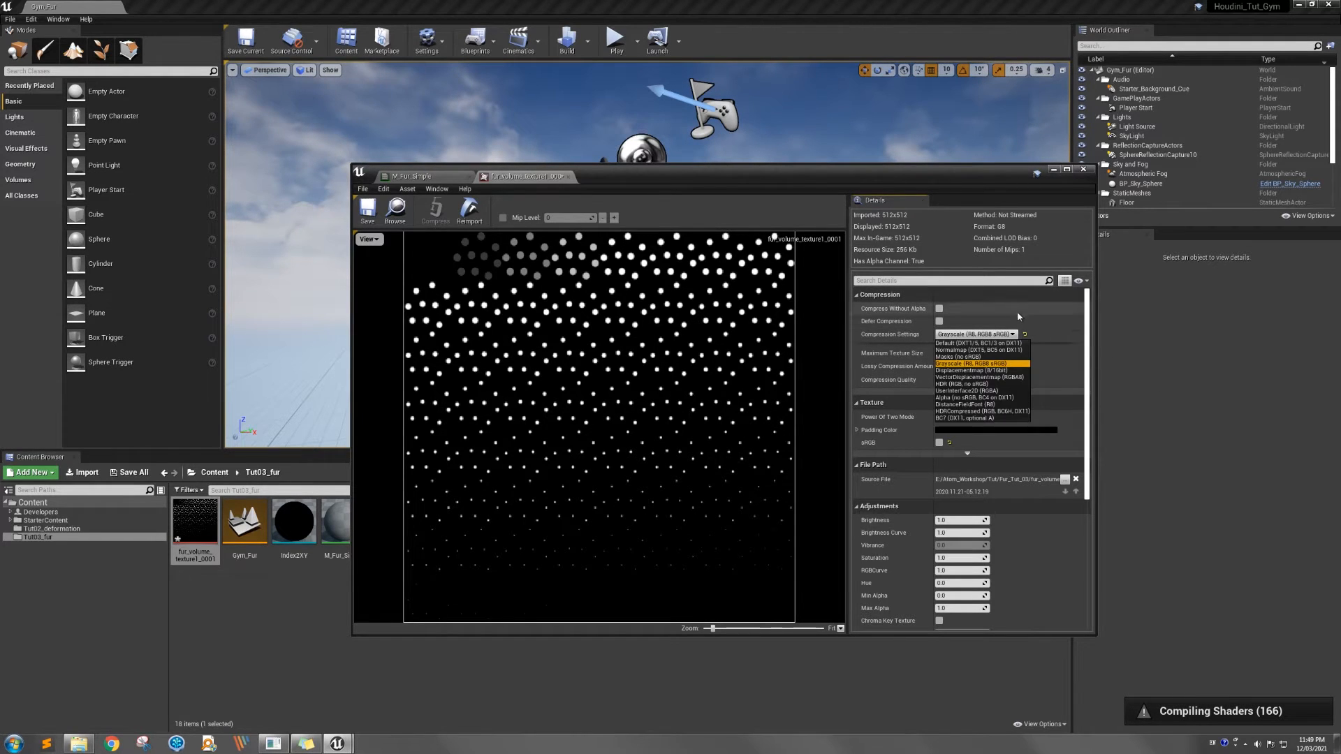
click(969, 378)
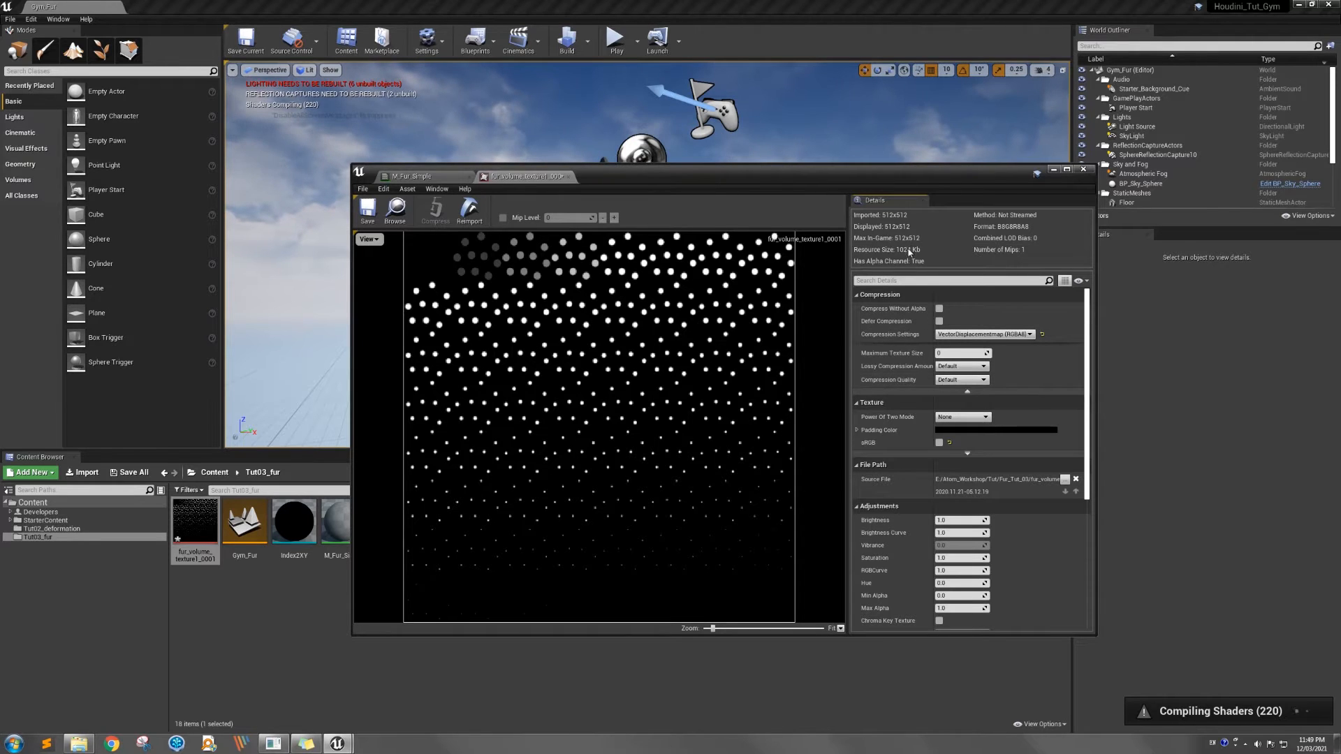
Set the fur volume texture's compression to Grayscale (R8, RGB8 sRGB) and save it, closing its editor
click(950, 335)
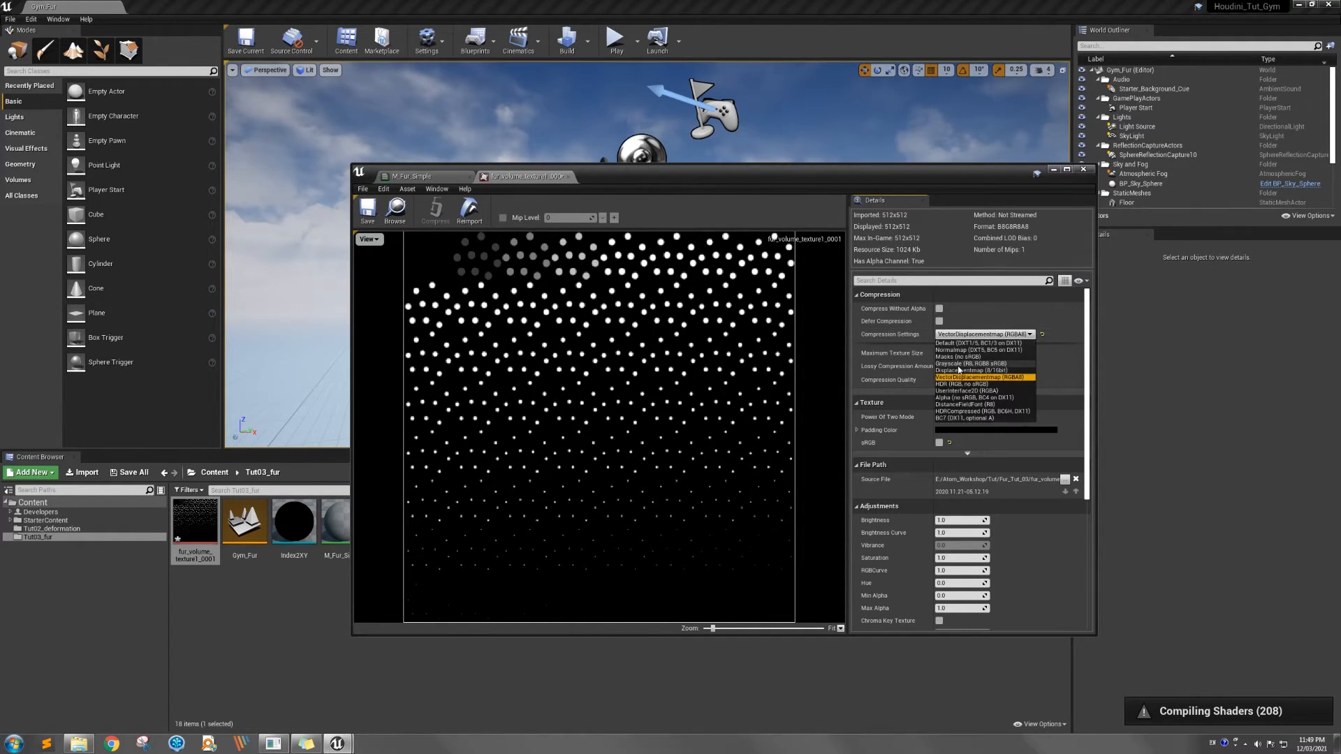
click(964, 363)
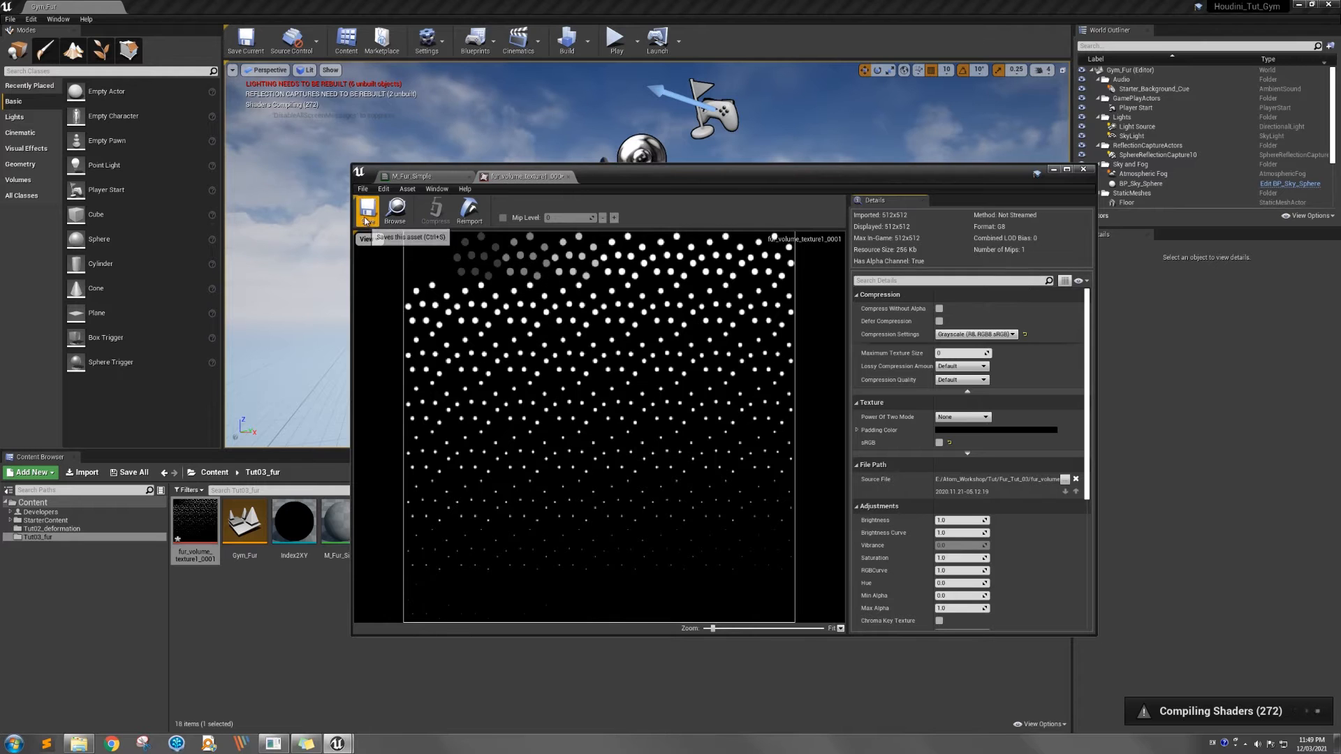
click(396, 210)
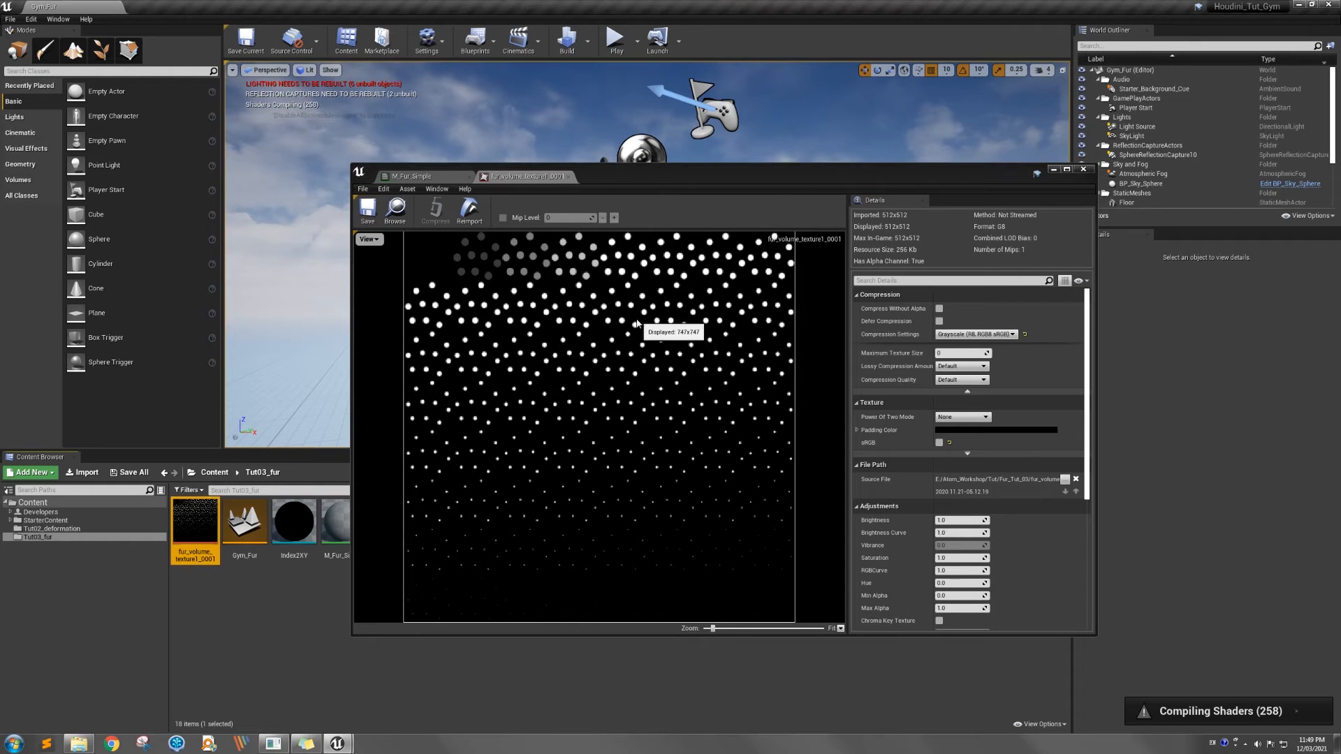
click(568, 176)
Uncover the Tut03_fur assets and examine the rubbertoy base mesh and its layerGeo8, 16, 32 and 64 variants
drag(614, 174, 710, 244)
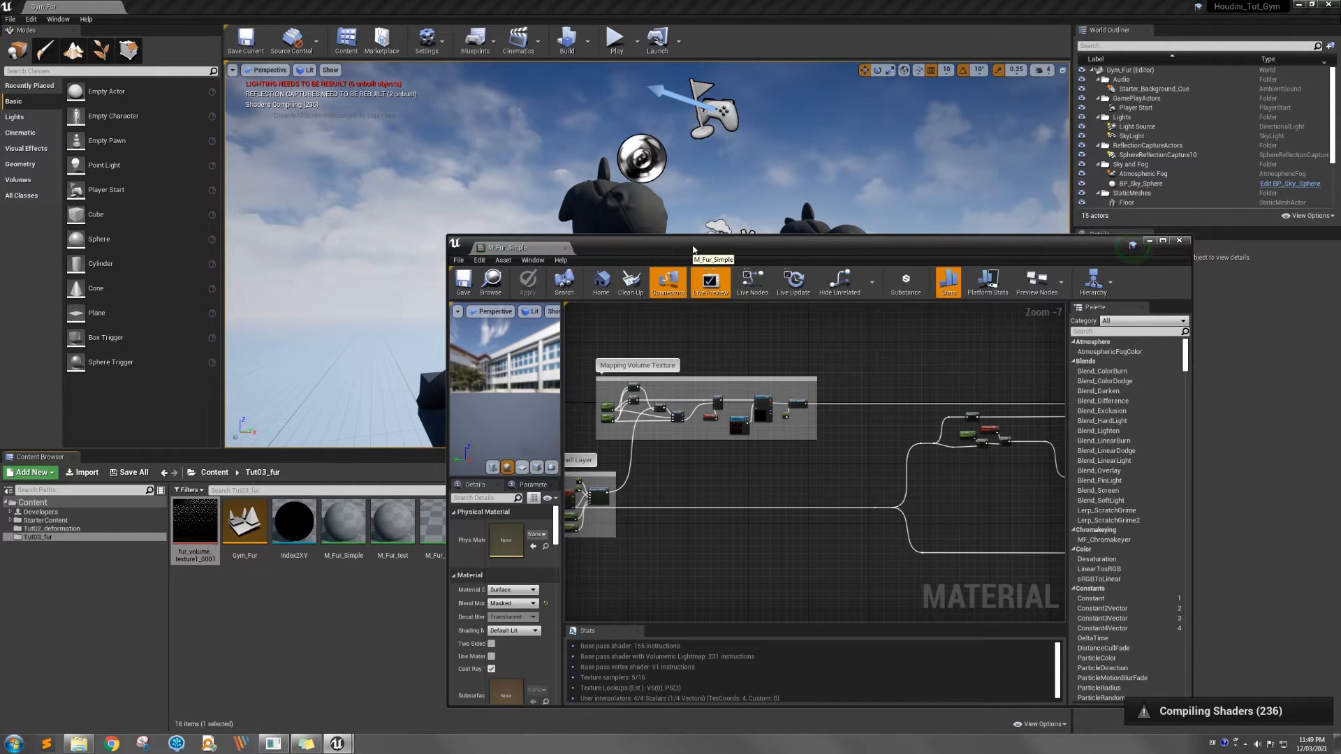
drag(634, 245, 689, 588)
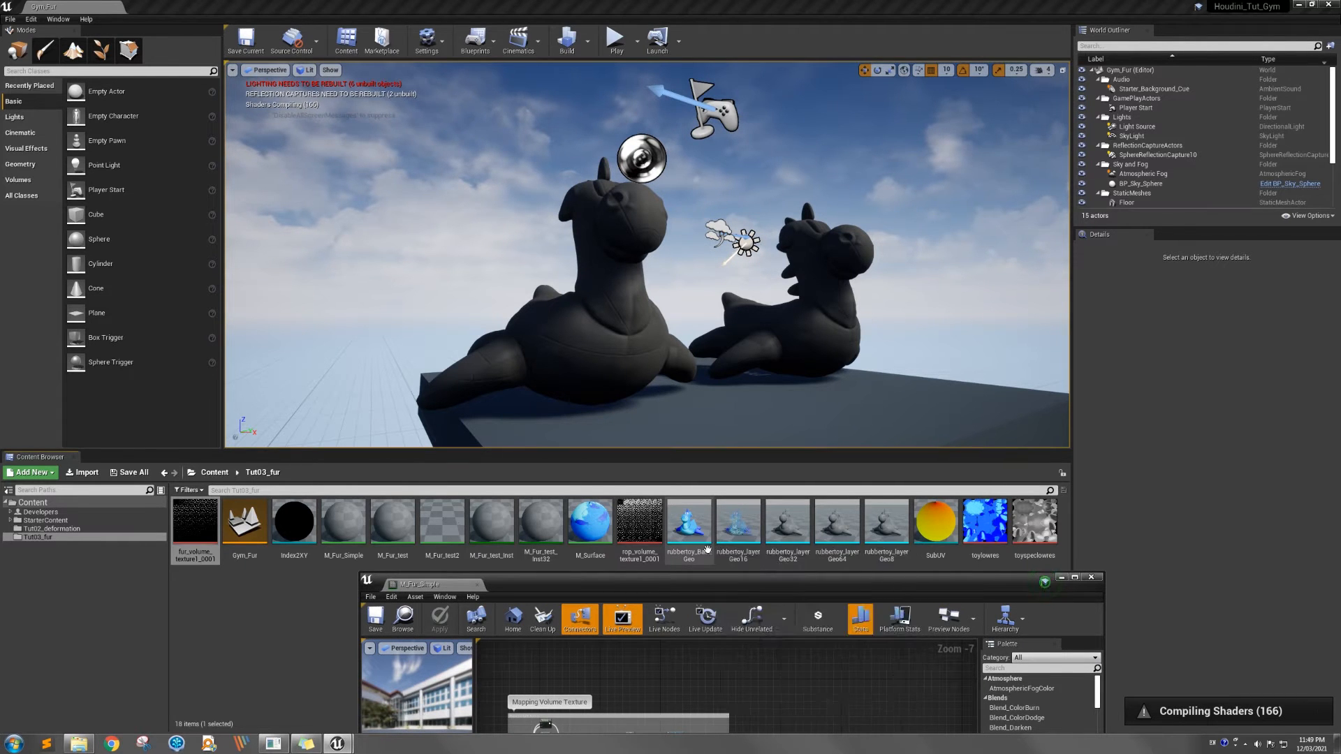
mouse_move(800, 557)
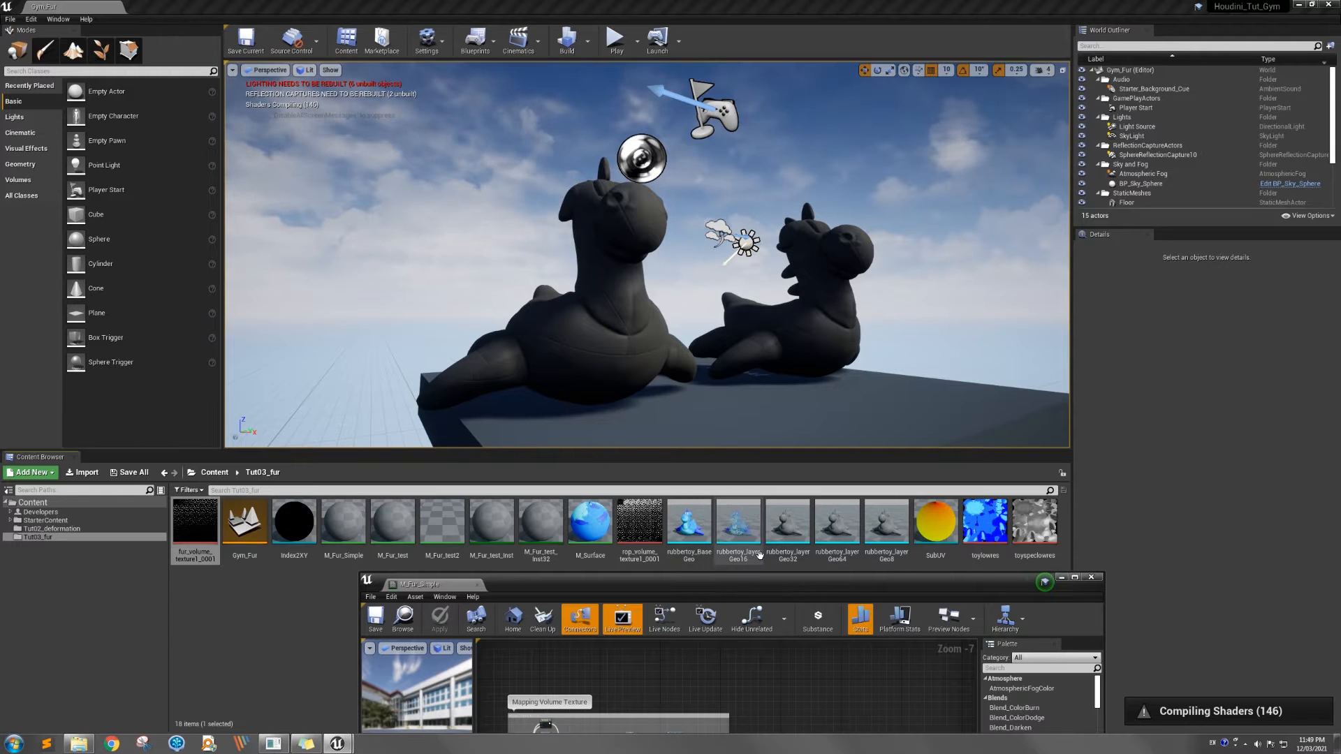
mouse_move(903, 554)
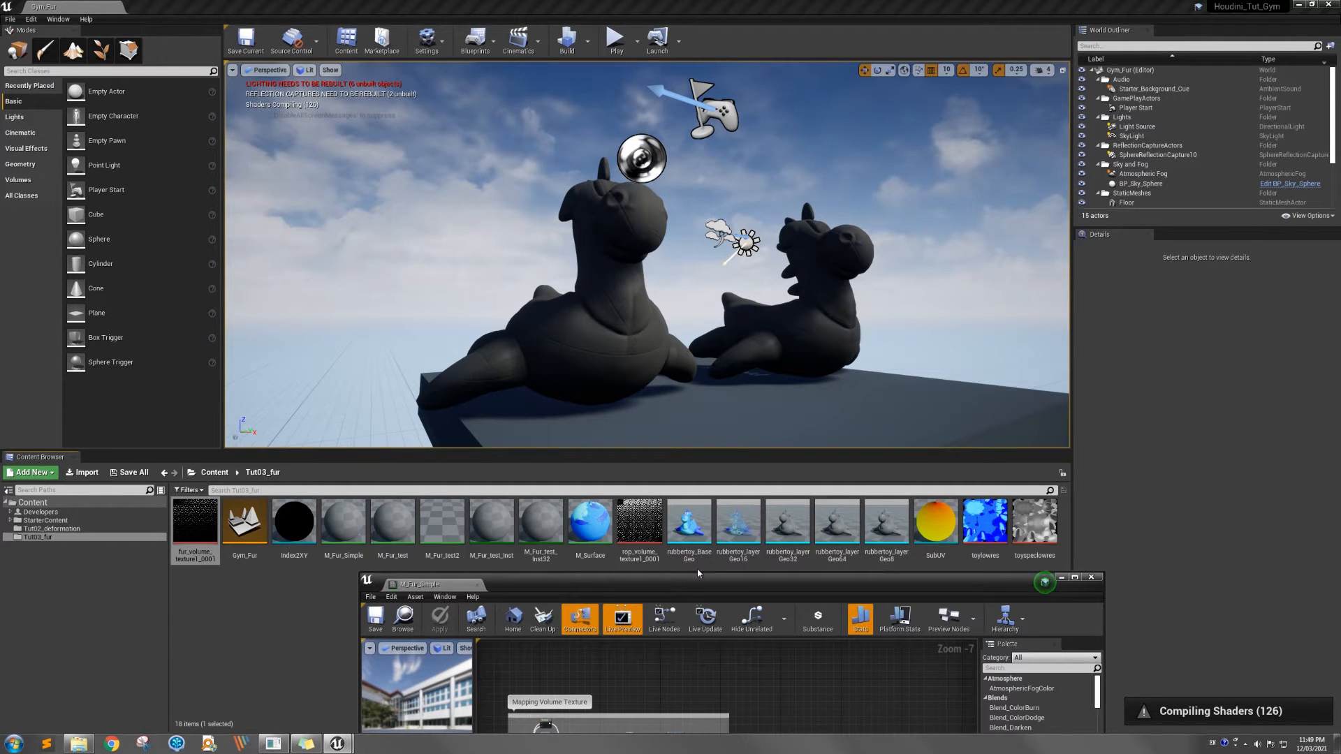
mouse_move(688, 546)
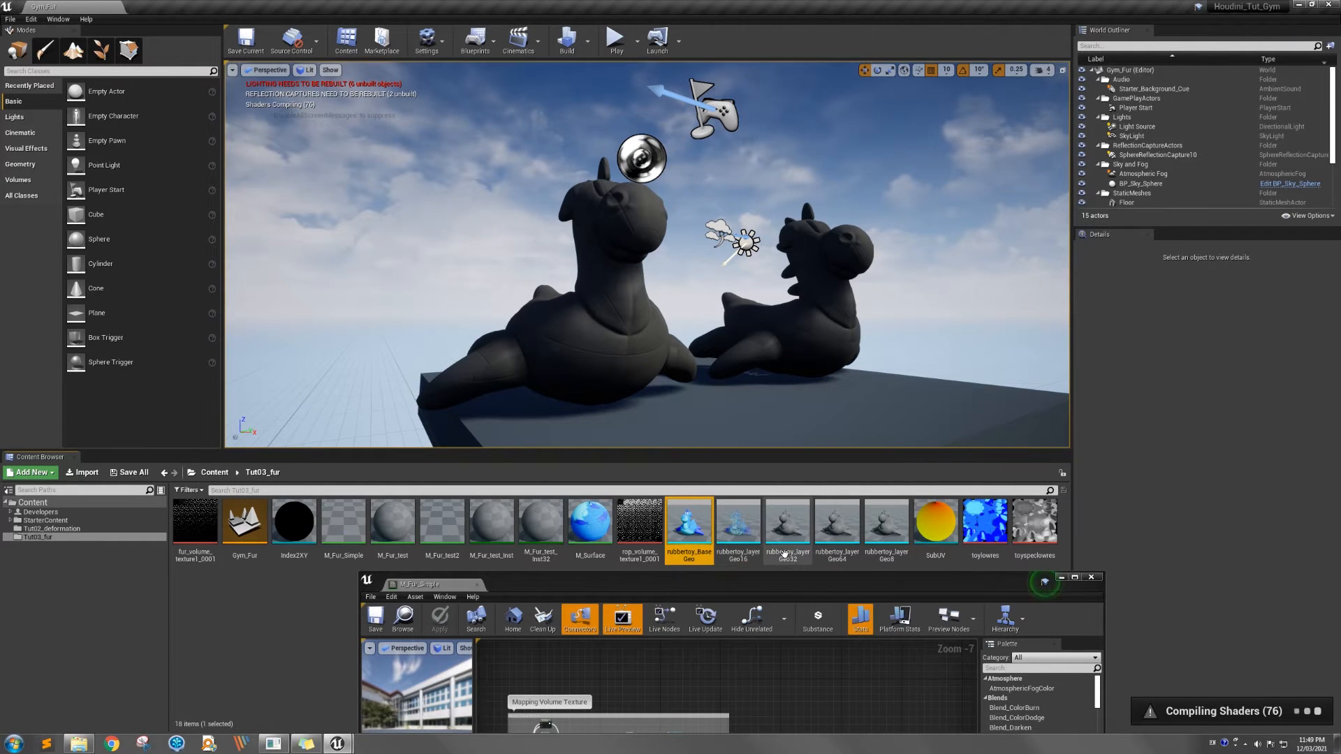
click(738, 548)
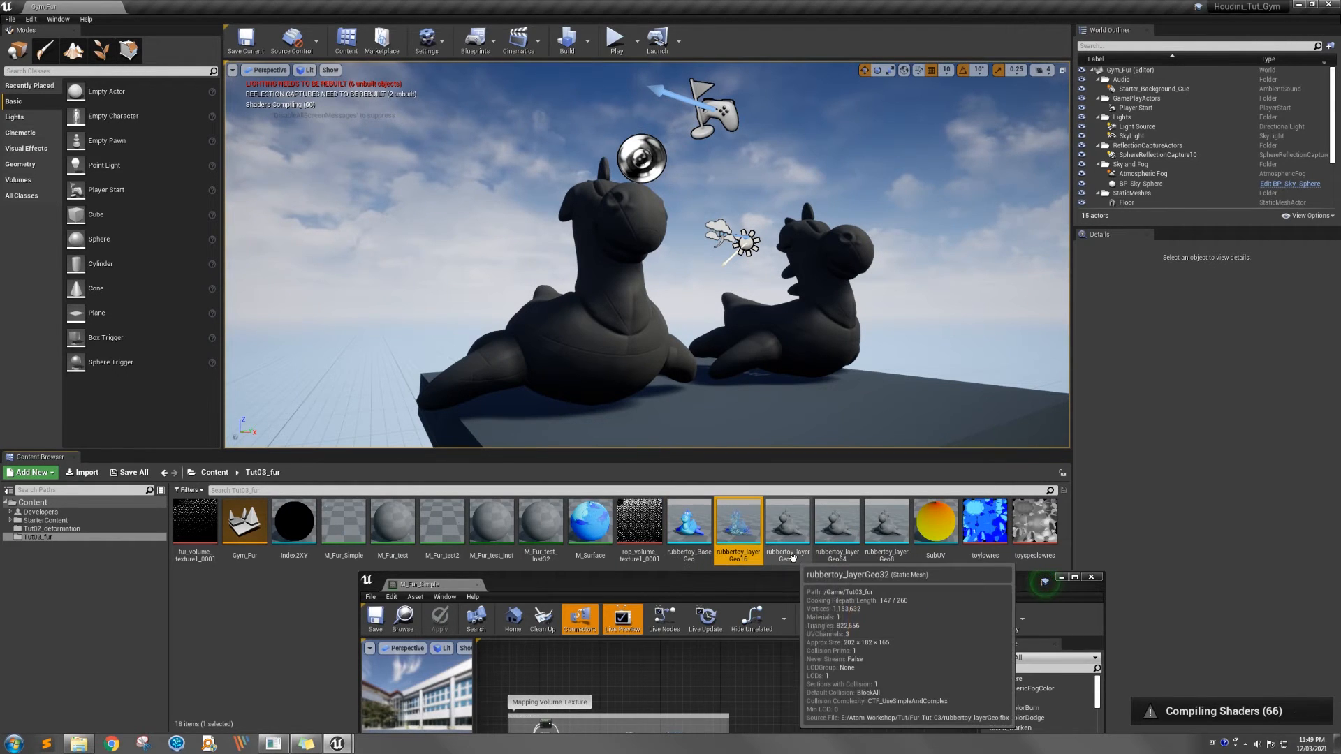
mouse_move(739, 560)
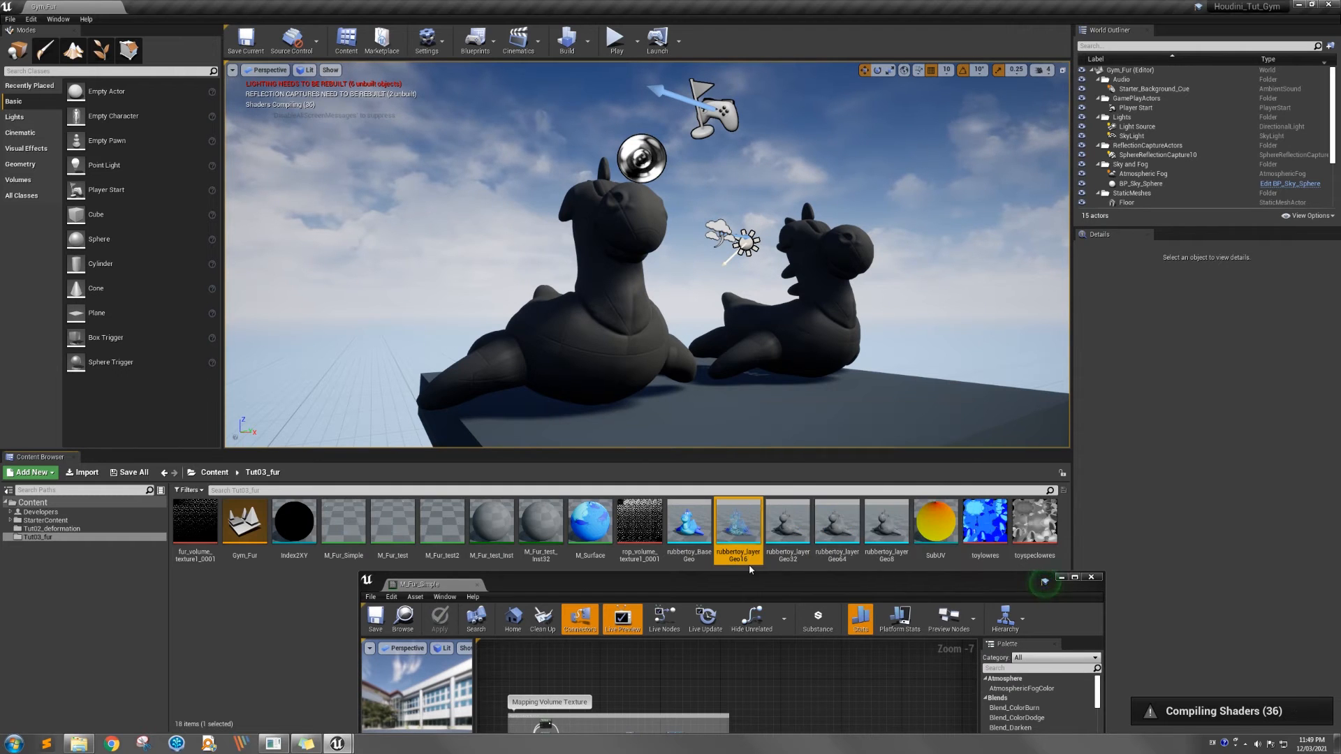
click(771, 561)
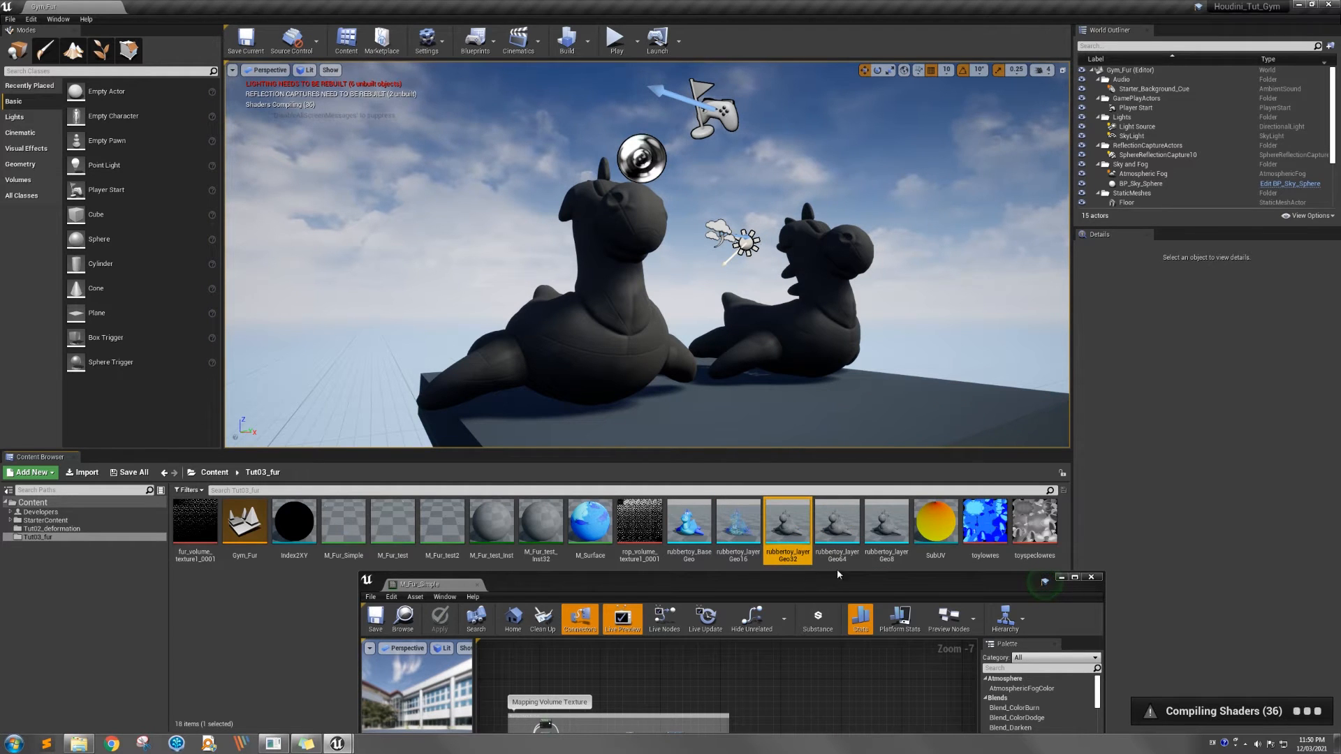
click(836, 557)
click(887, 559)
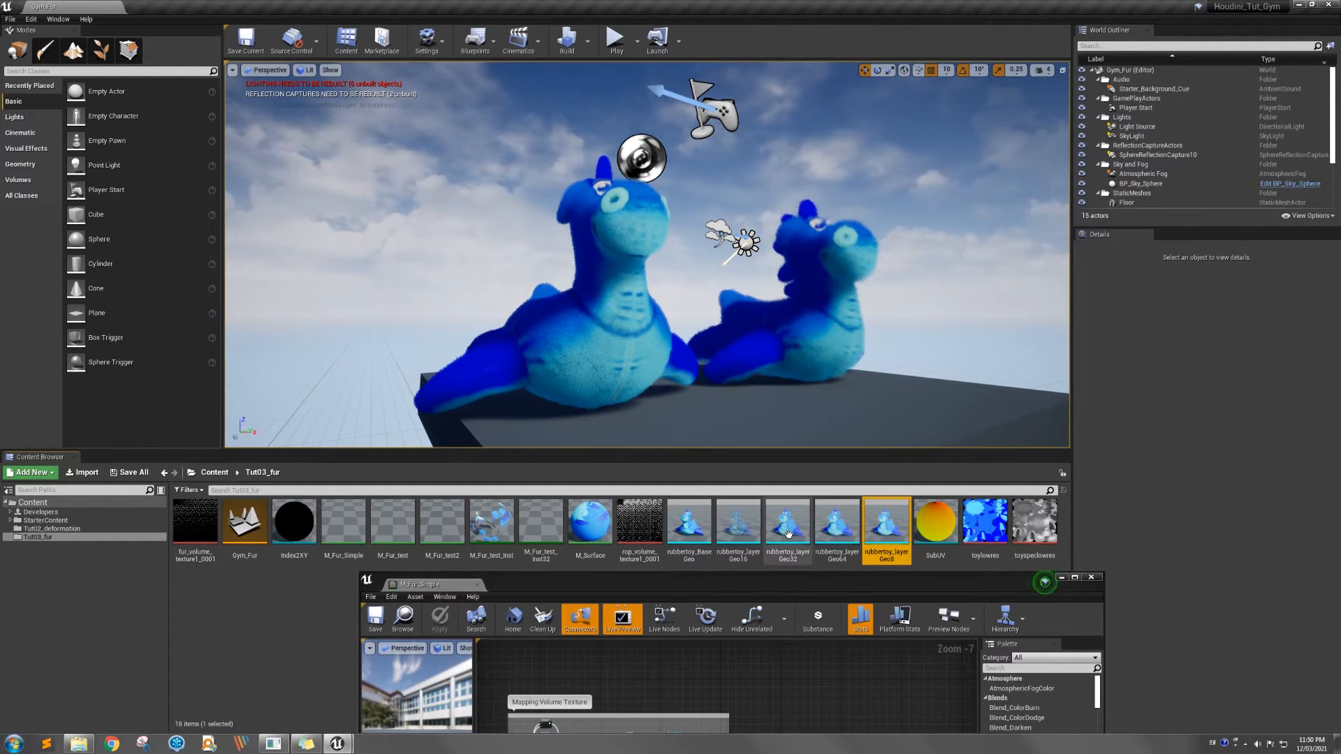
click(845, 542)
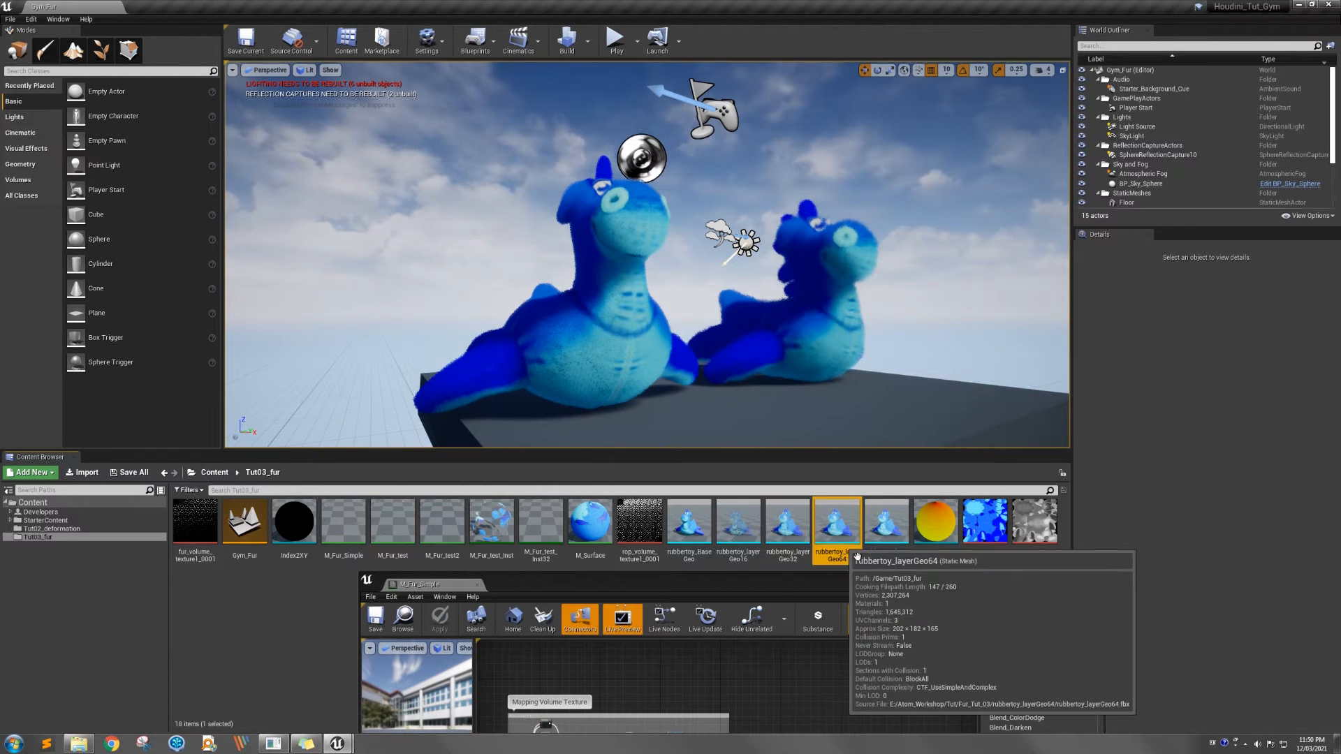
click(886, 527)
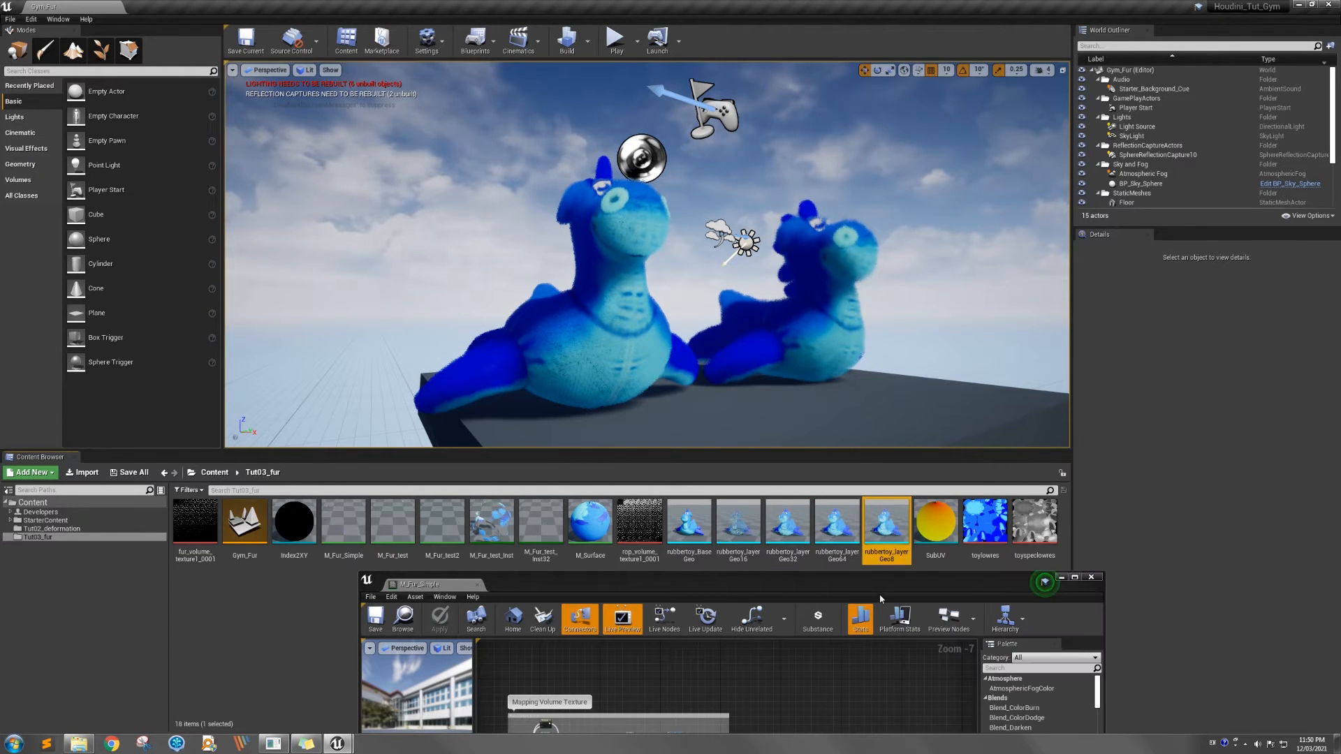
Examine the shell fur on the rubber toy models up close in the level viewport
drag(871, 590, 890, 247)
mouse_move(707, 455)
right_down()
mouse_move(792, 470)
mouse_move(719, 473)
right_up()
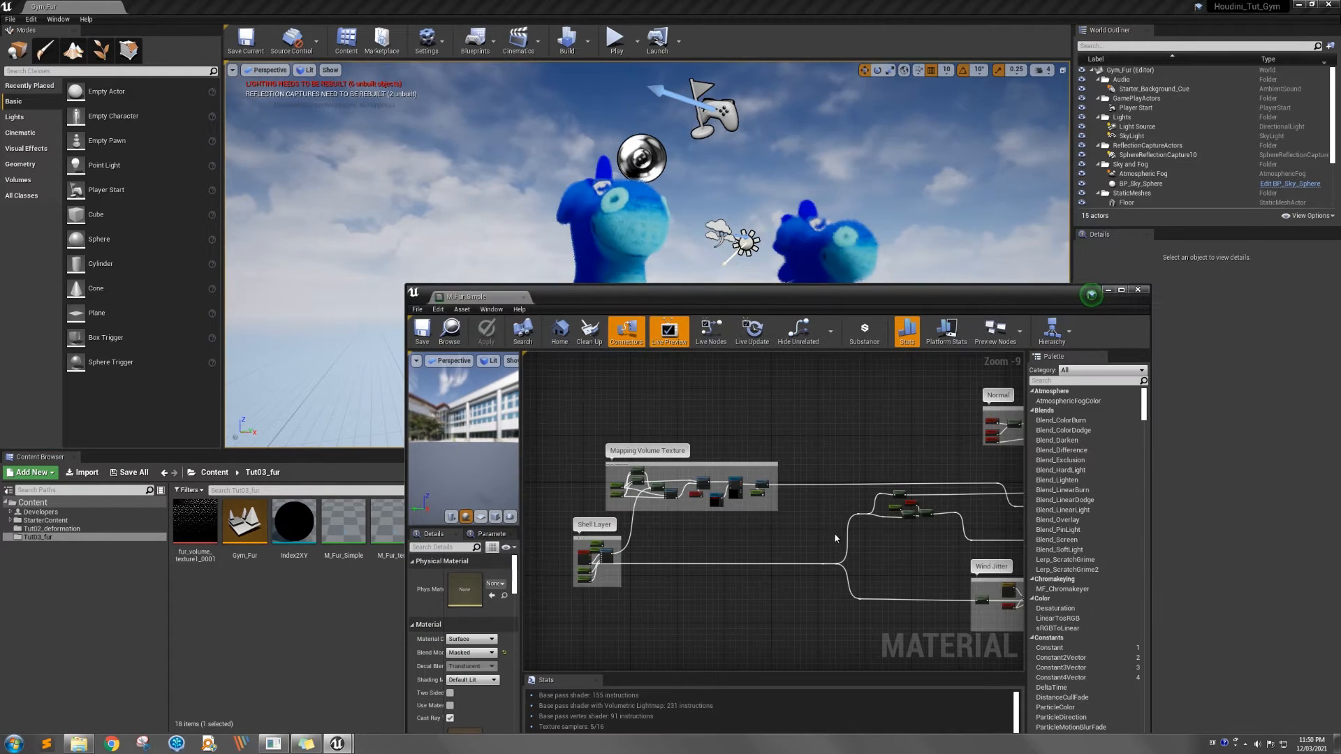
right_drag(890, 543, 831, 532)
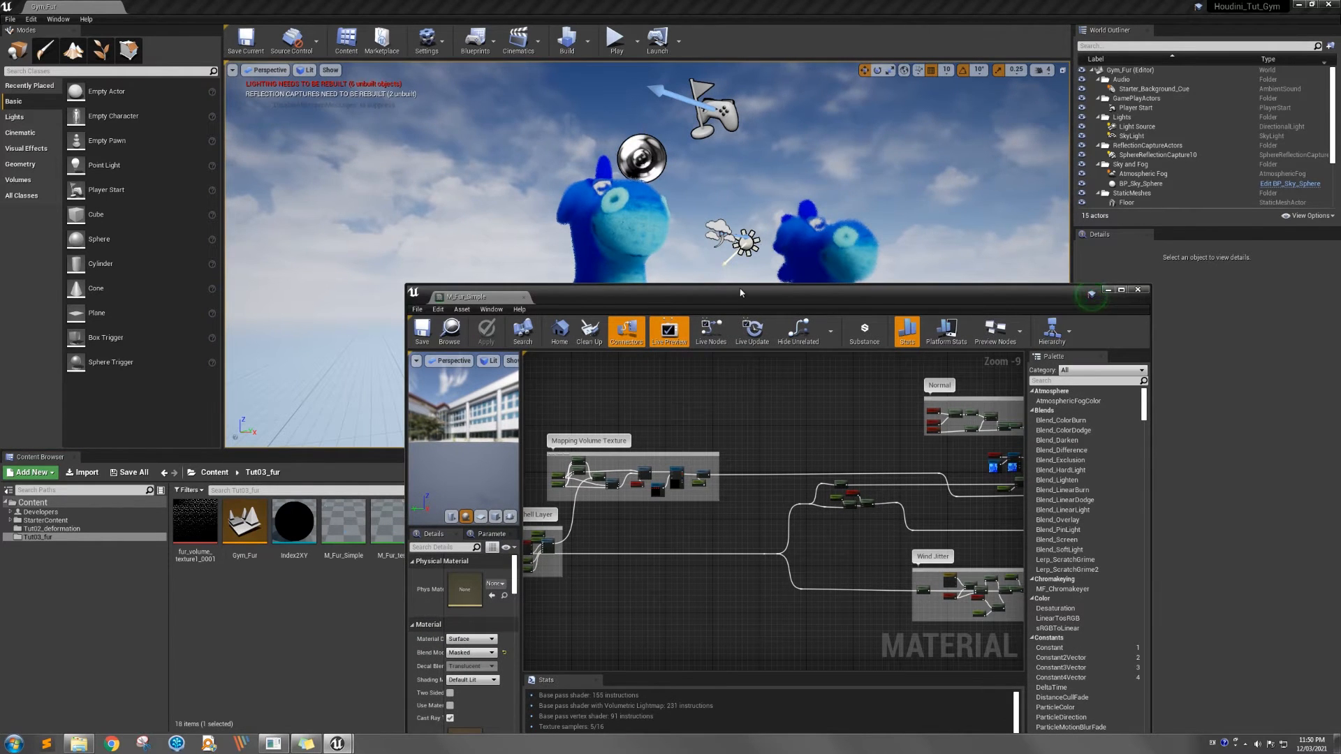
drag(741, 293, 649, 455)
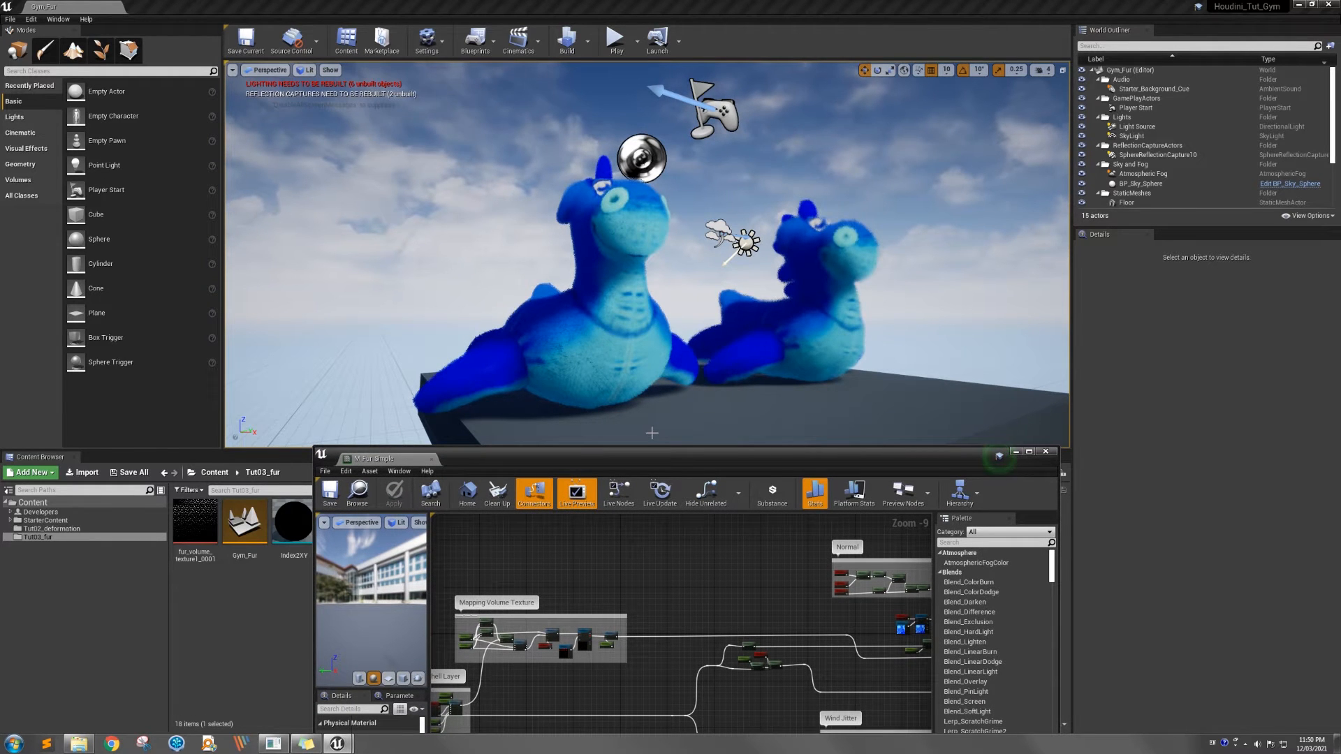
right_drag(671, 384, 638, 368)
key(w)
key(s)
key(d)
key(w)
key(a)
key(s)
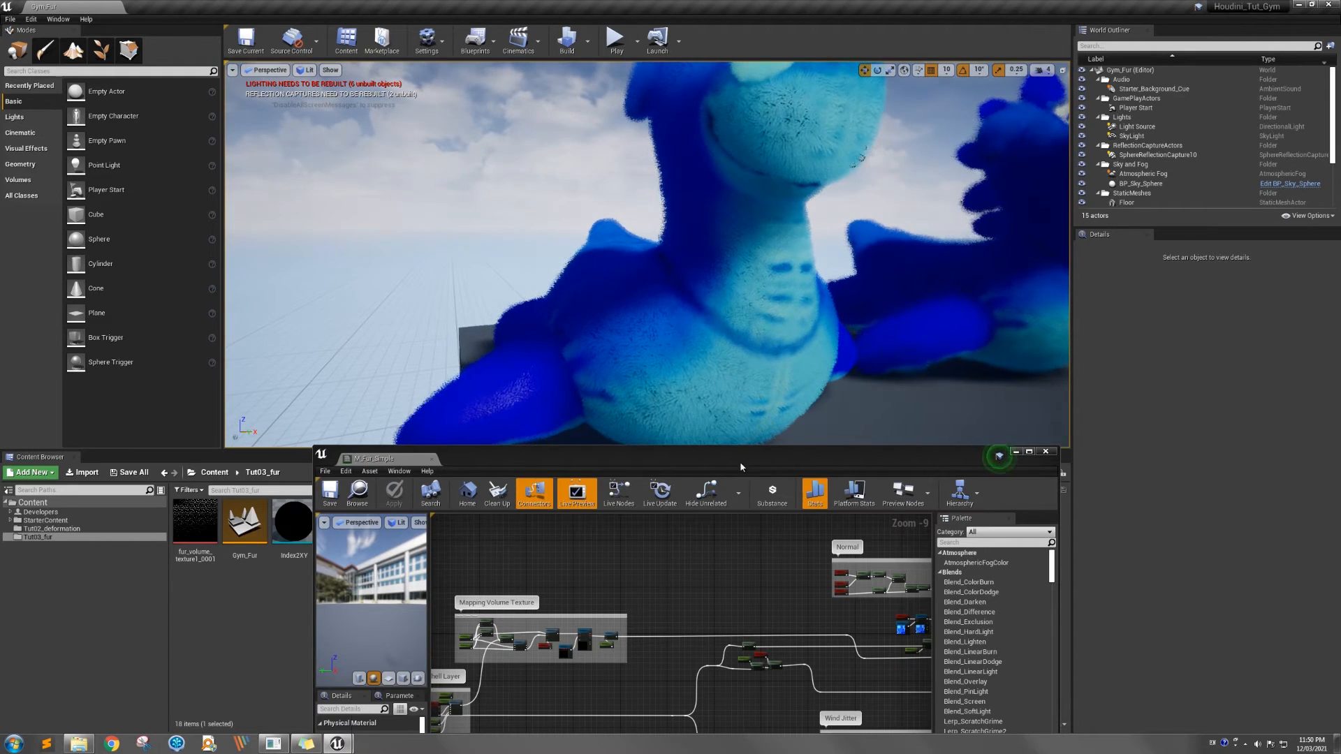
Maximize the M_Fur_Simple material editor and examine the Shell Layer group with its Vertex Color and RemapValueRange nodes
drag(747, 455, 849, 263)
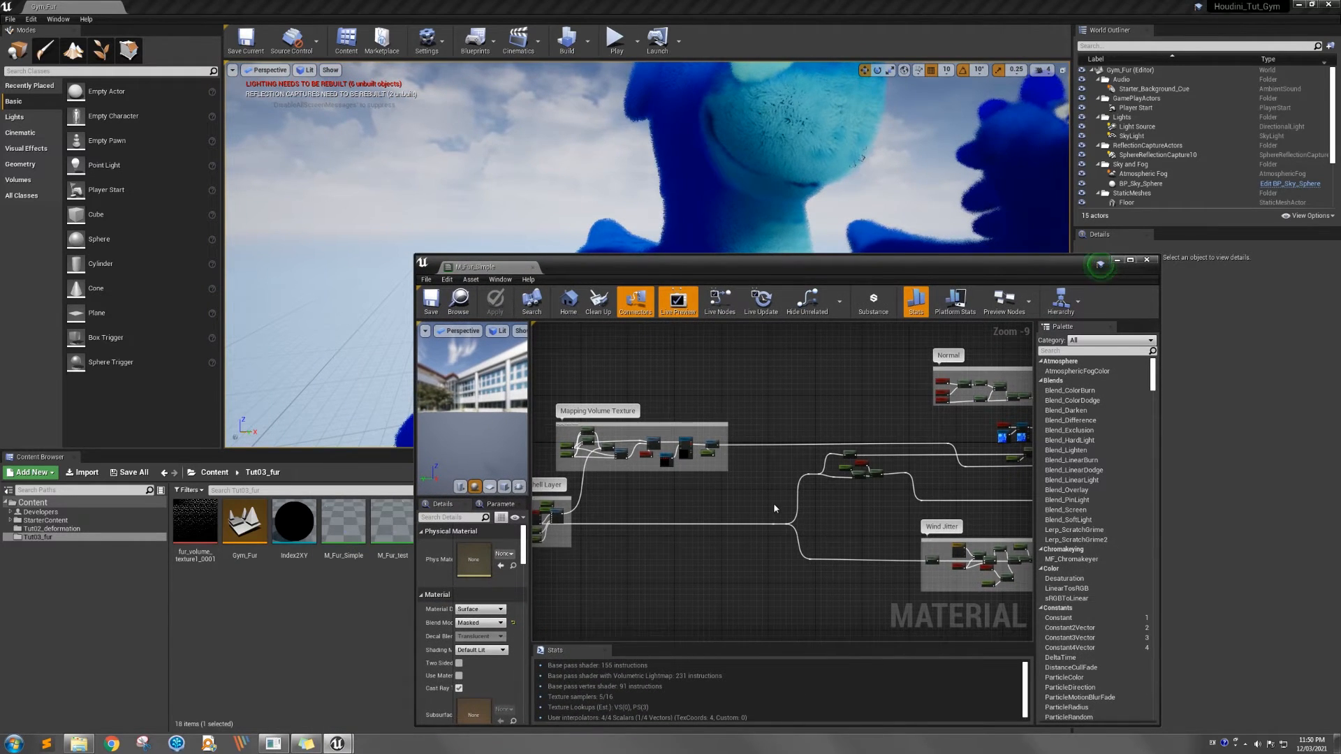
right_drag(779, 507, 824, 515)
drag(1139, 271, 1118, 258)
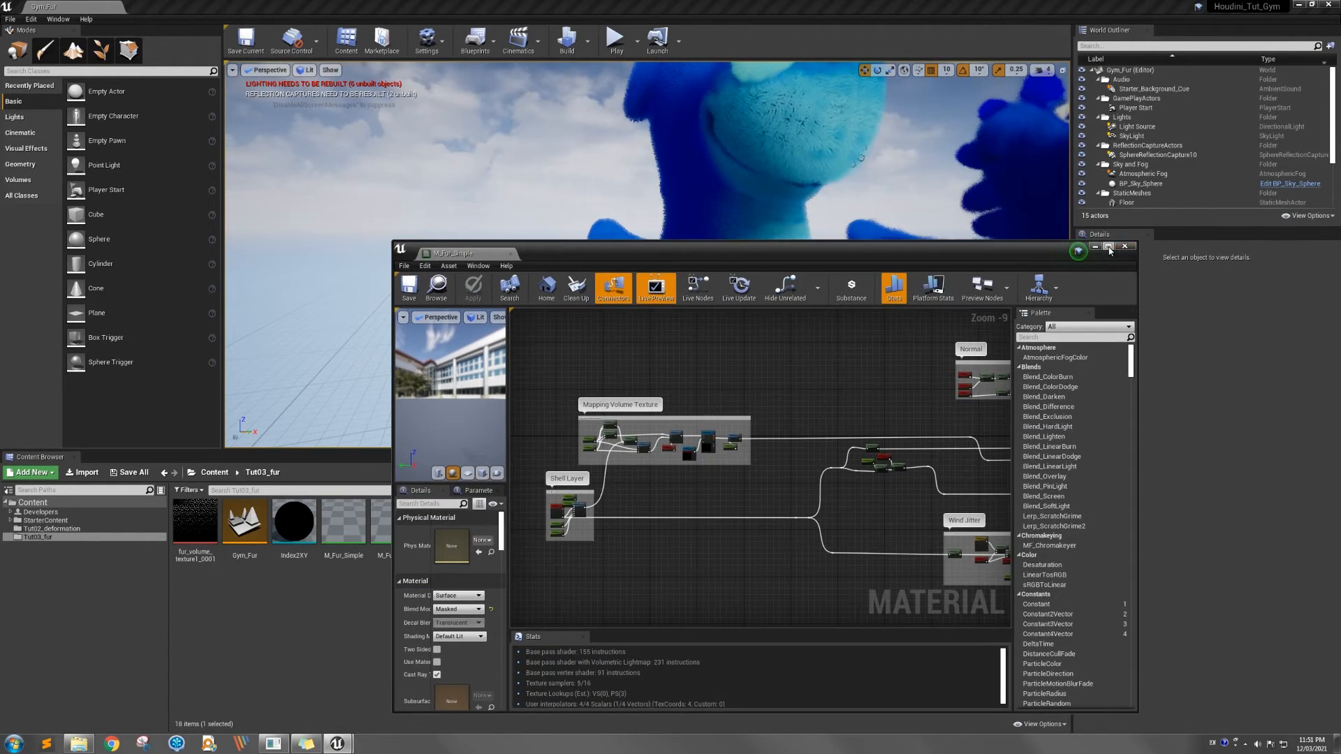
click(1109, 246)
right_drag(448, 363, 575, 479)
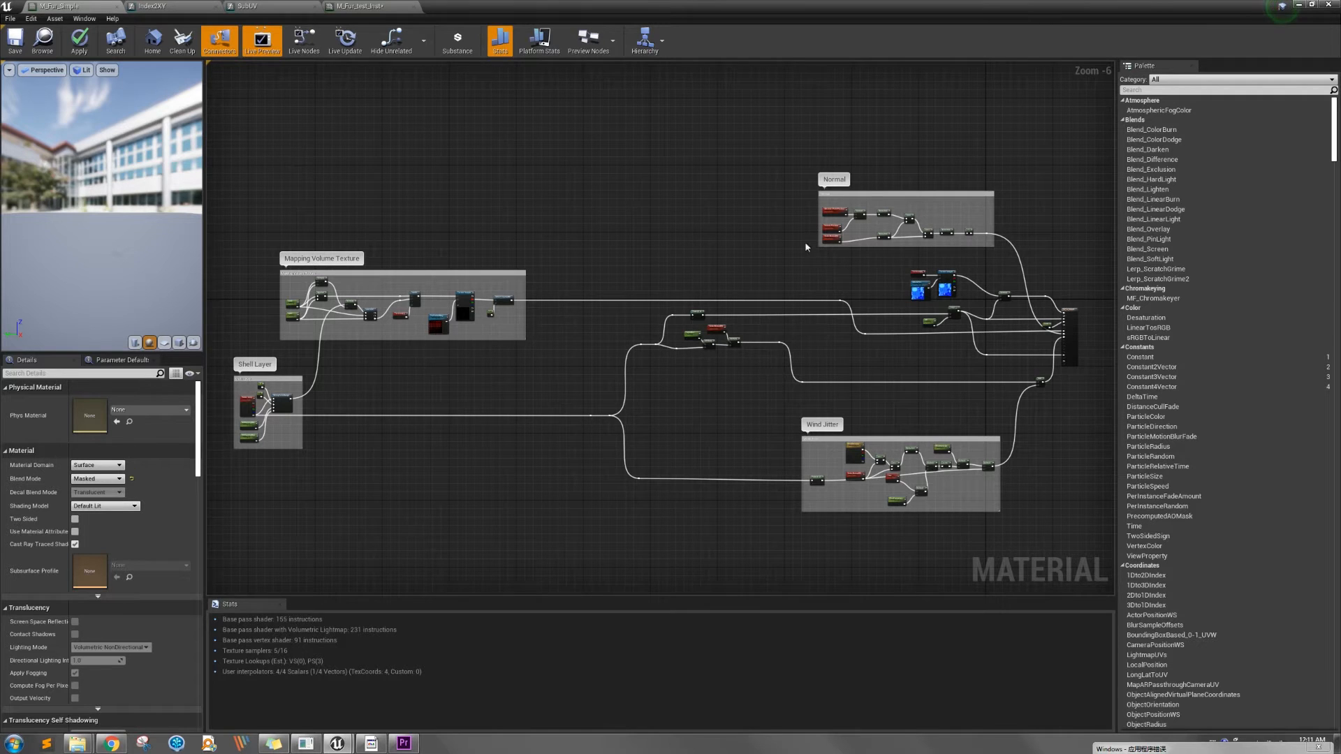
right_drag(352, 488, 449, 487)
scroll(449, 488, up, 4)
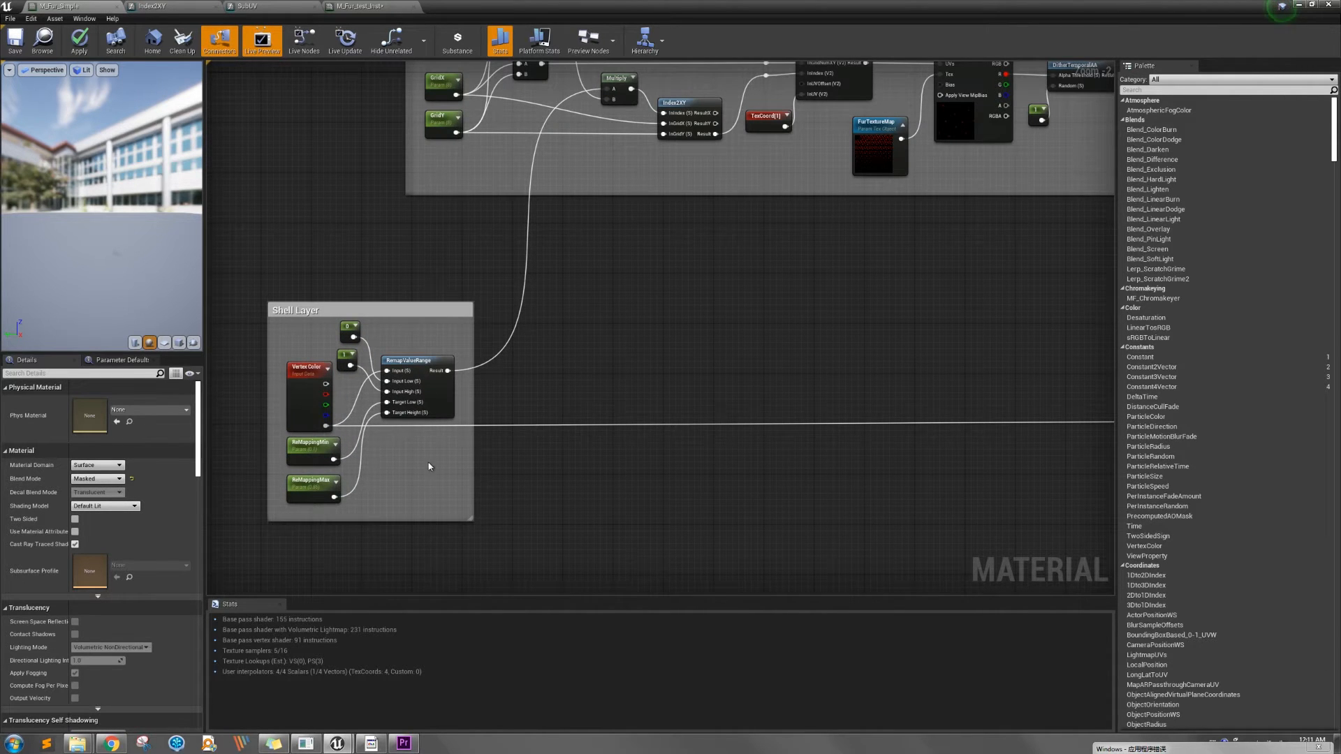
right_drag(430, 466, 439, 493)
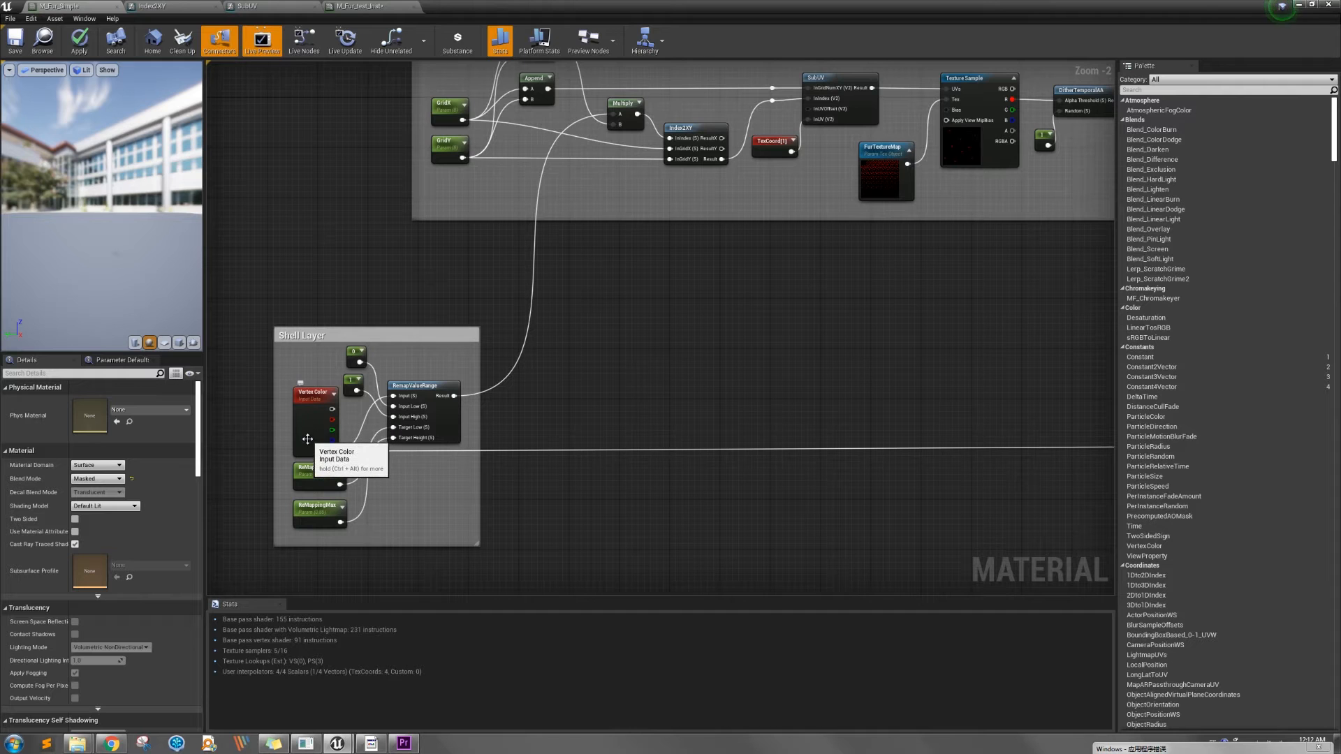
scroll(307, 439, up, 1)
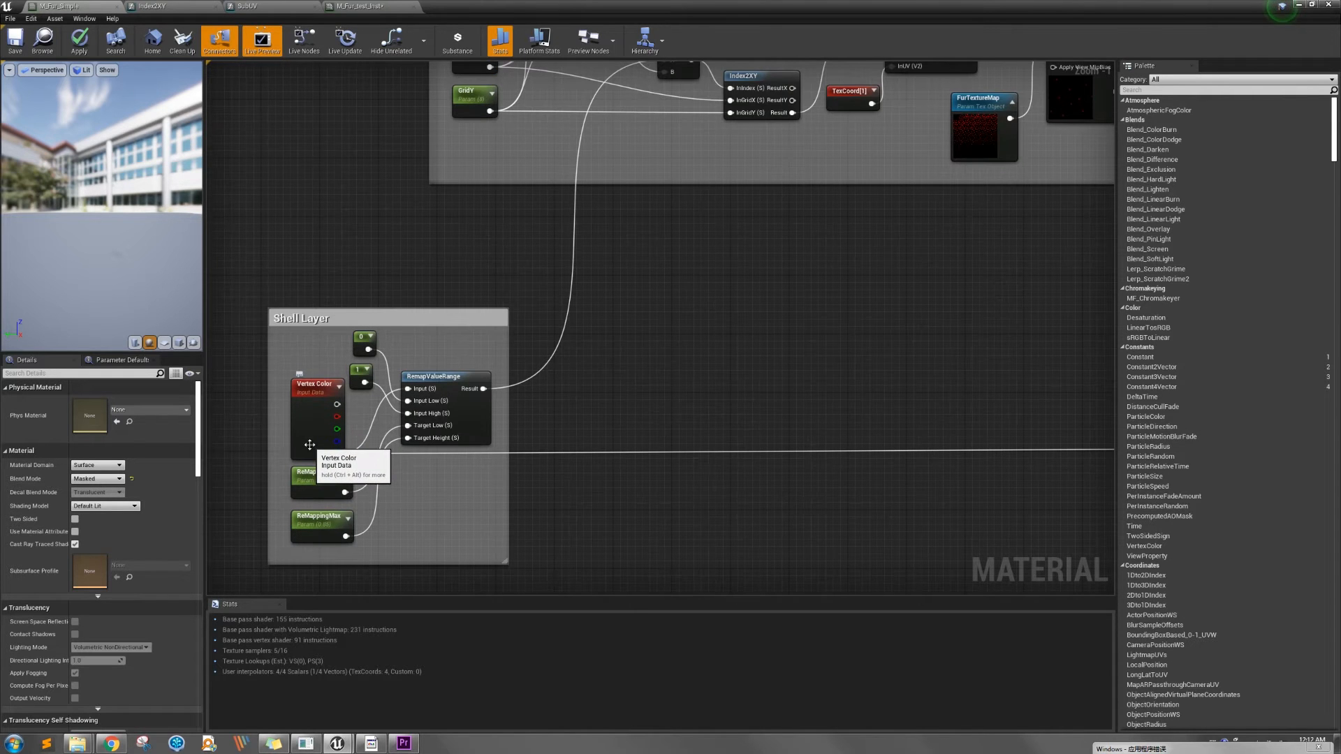
scroll(309, 445, up, 1)
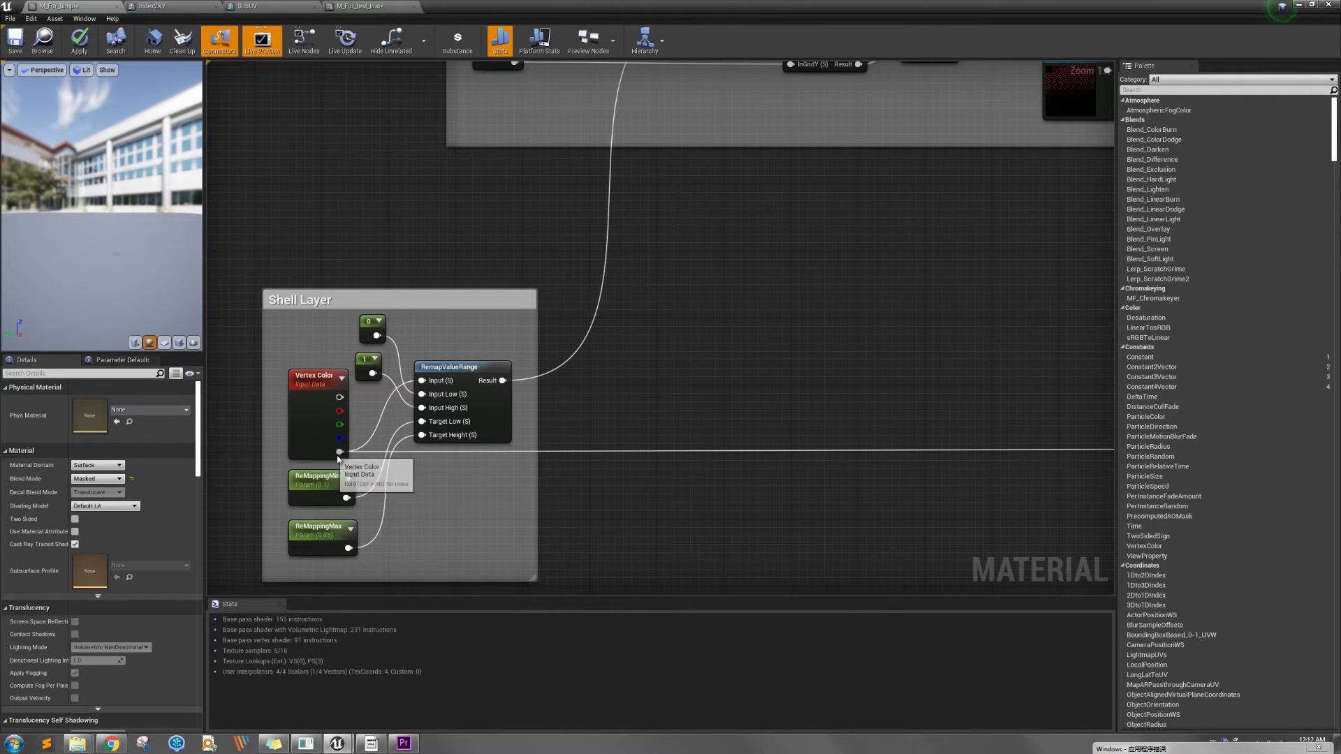
Examine the Mapping Volume Texture group, from the grid parameters through Index2XY and SubUV to the FurTextureMap sampling
right_drag(689, 350, 539, 523)
scroll(585, 452, down, 1)
right_drag(608, 419, 565, 481)
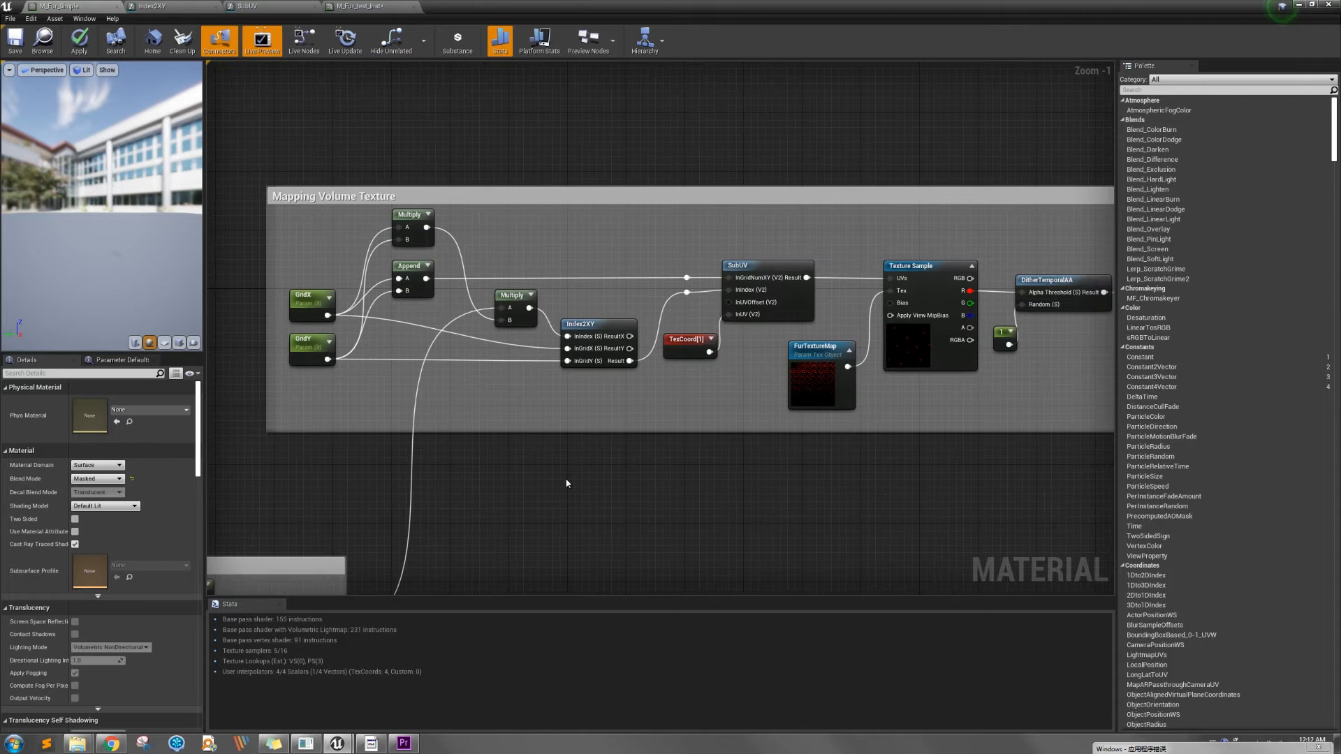
right_drag(731, 471, 703, 488)
scroll(703, 488, down, 1)
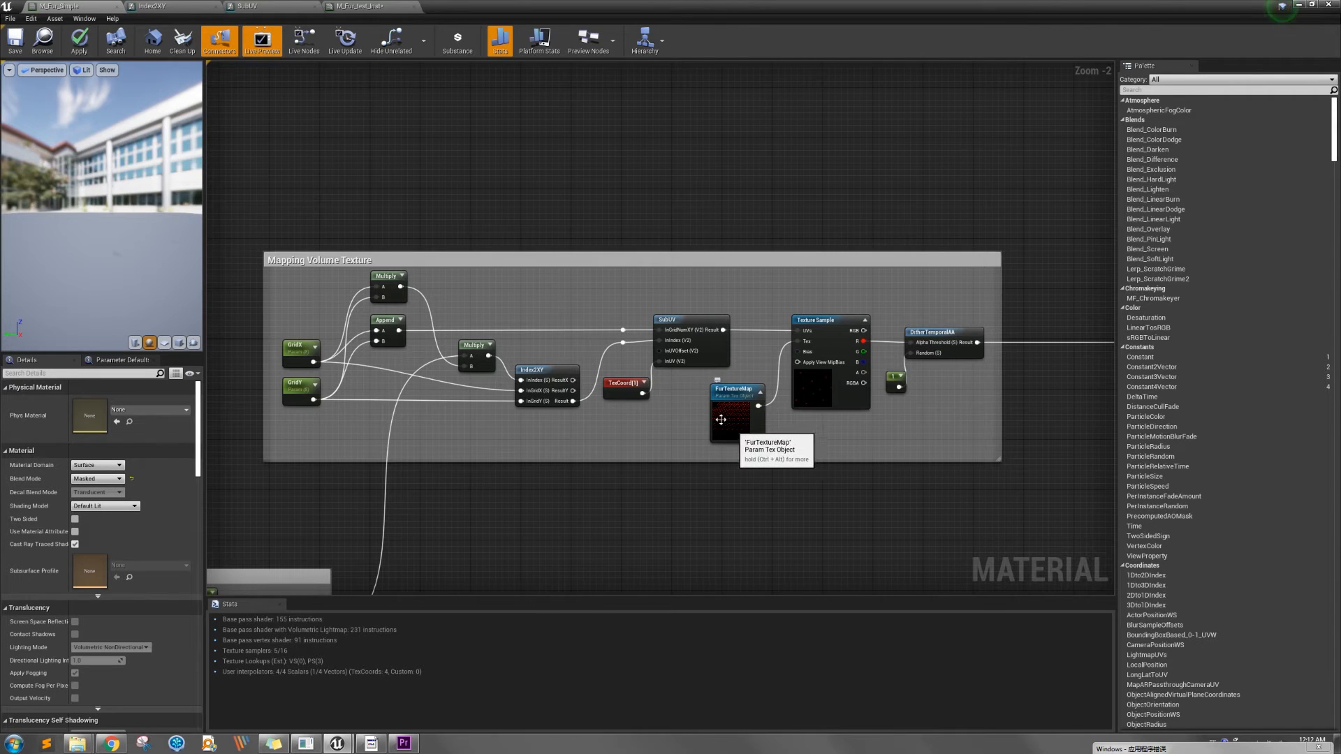
scroll(747, 419, up, 2)
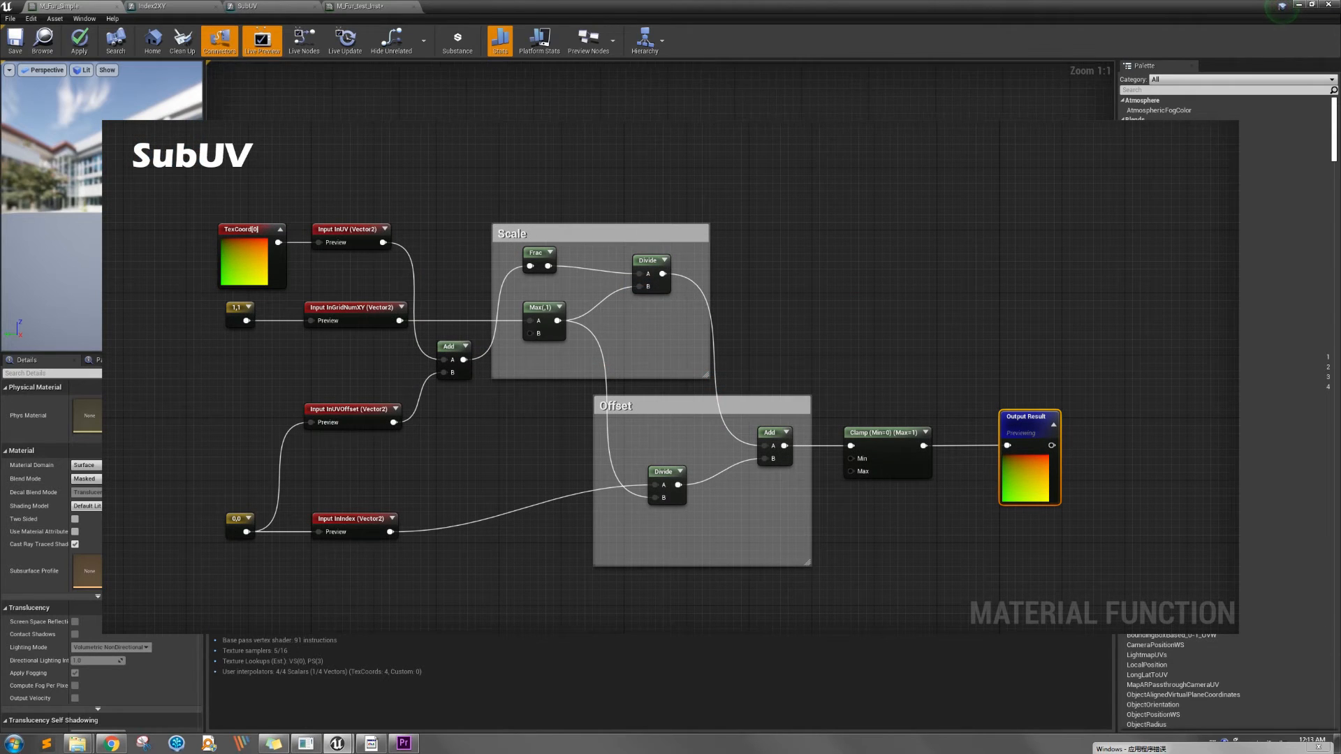
Examine the albedo and AO nodes feeding the M_Fur_Simple material output and review the overall graph layout
right_drag(852, 450, 545, 452)
scroll(544, 452, down, 3)
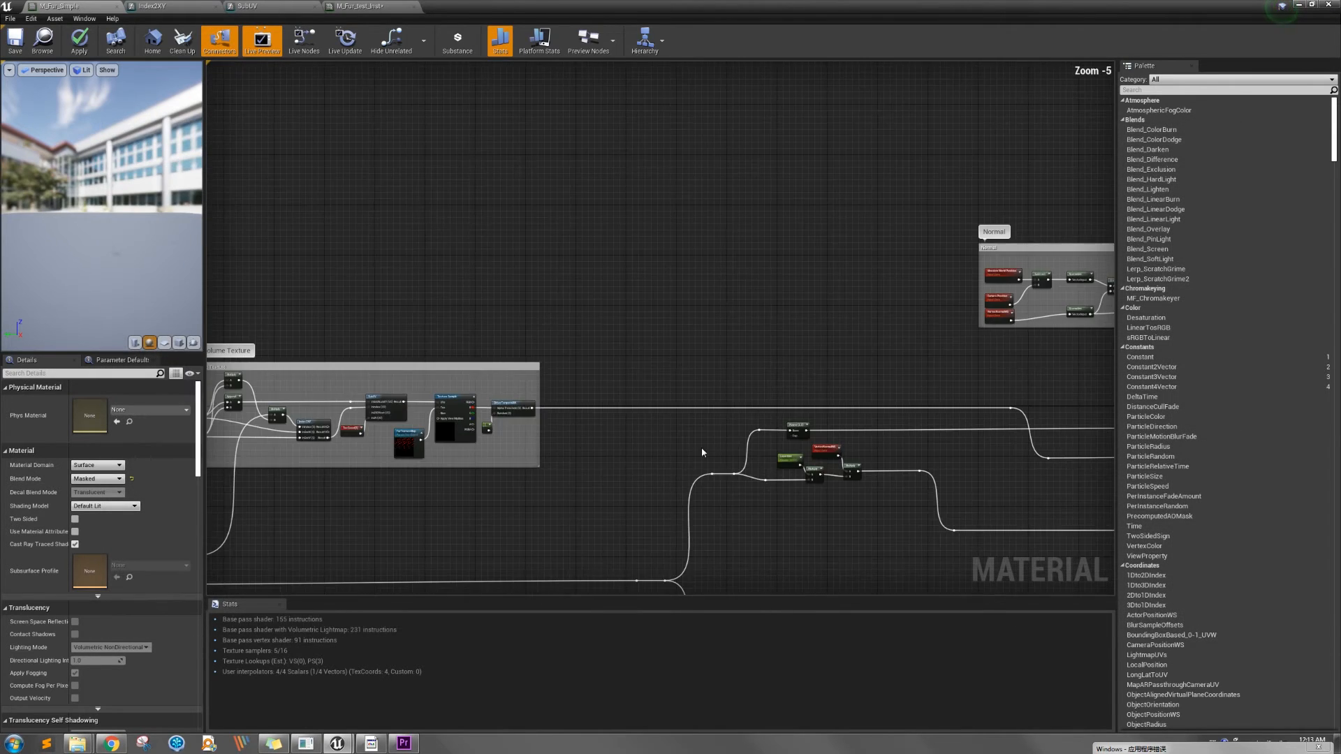
right_drag(701, 446, 440, 442)
right_drag(898, 468, 718, 461)
scroll(961, 449, up, 4)
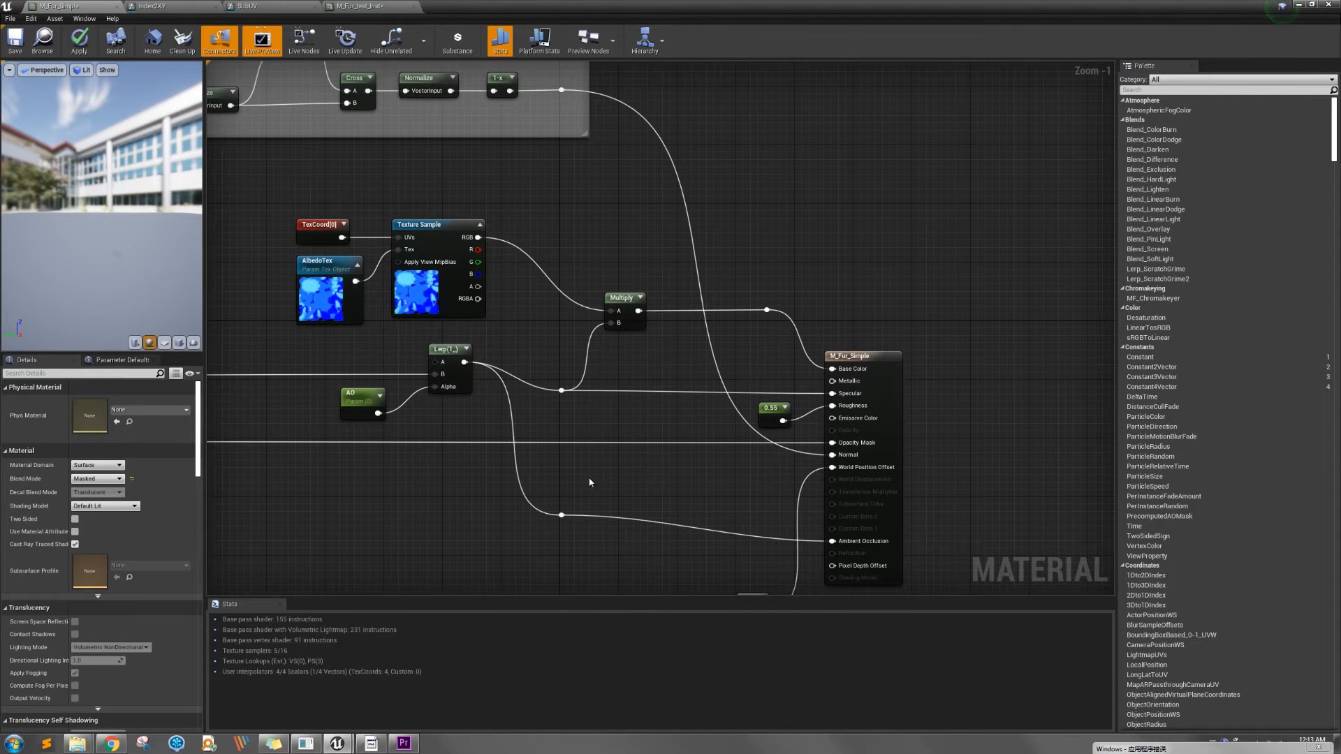
right_drag(593, 479, 739, 474)
scroll(737, 472, down, 5)
right_drag(618, 452, 726, 458)
right_drag(327, 516, 475, 475)
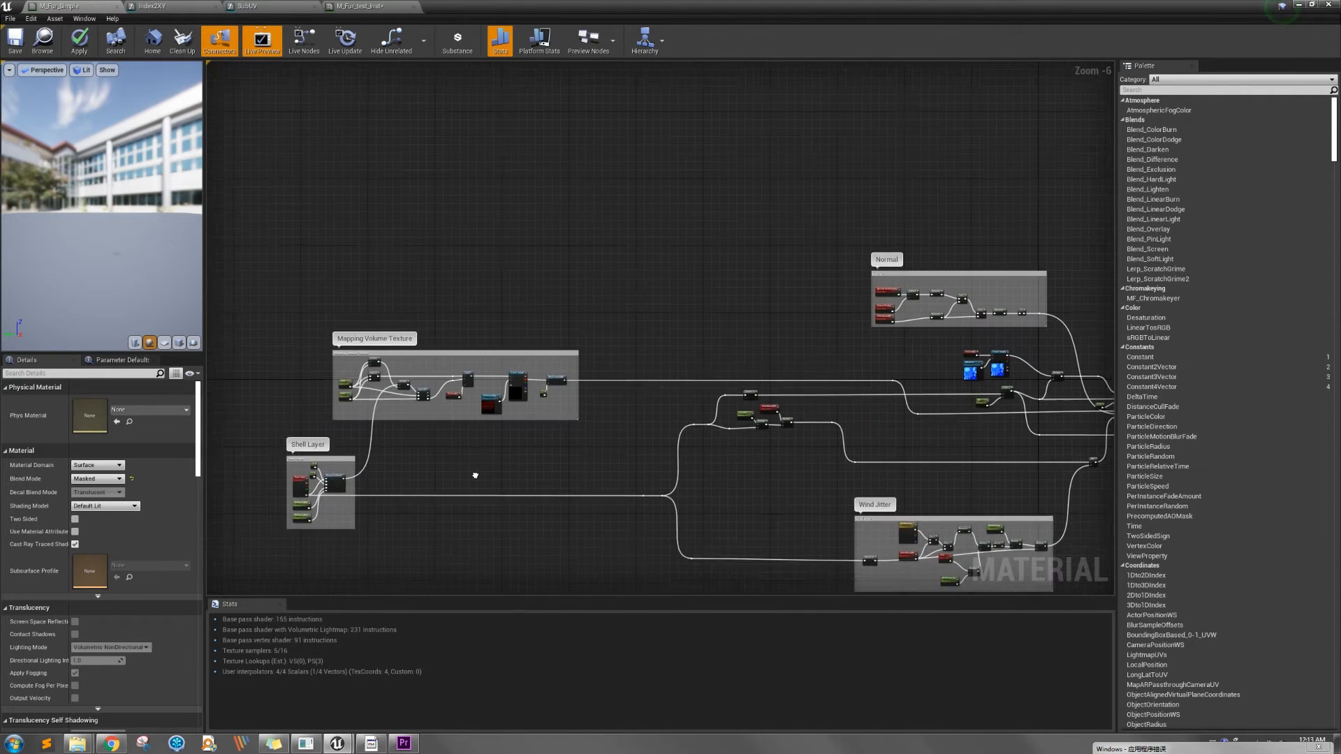
Examine the Power, LayerDist, VertexNormalWS and Multiply nodes that process the Shell Layer output in the material graph
scroll(353, 509, up, 3)
right_drag(948, 442, 501, 456)
scroll(613, 456, down, 1)
right_drag(989, 429, 808, 465)
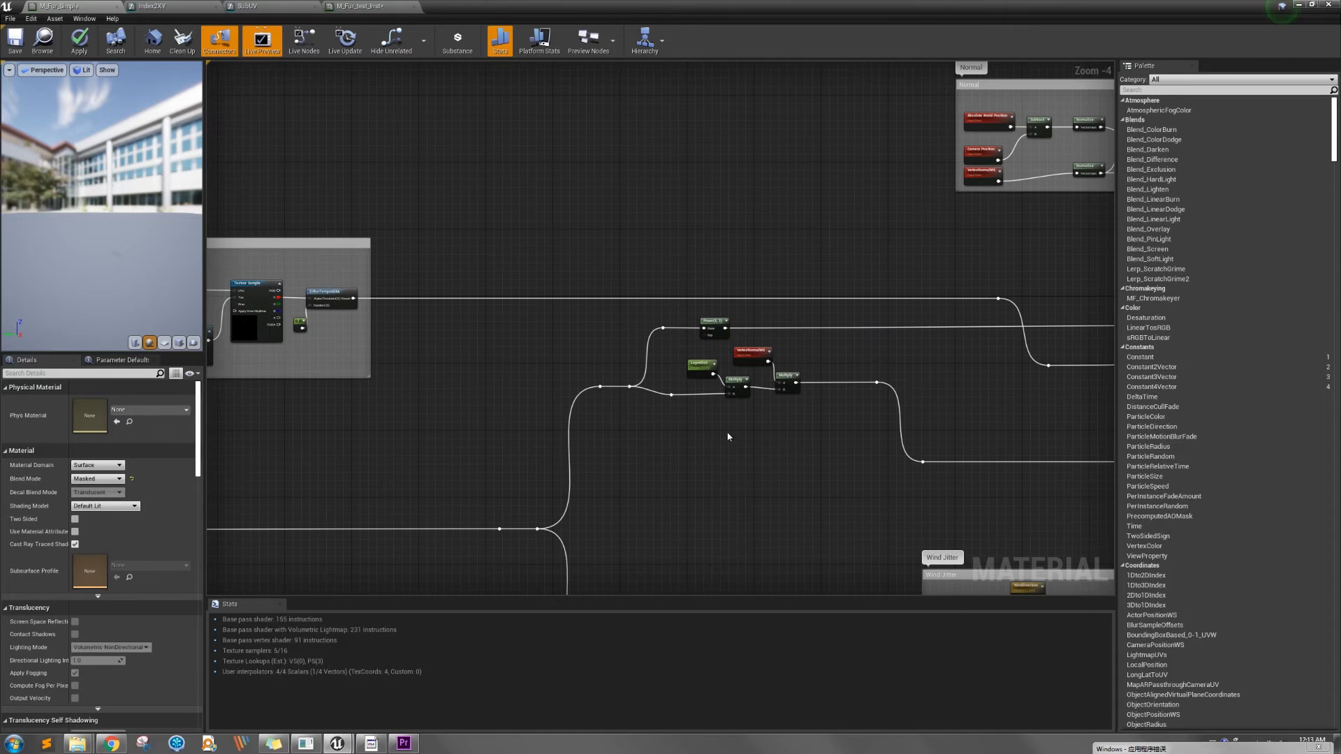
right_drag(716, 429, 669, 461)
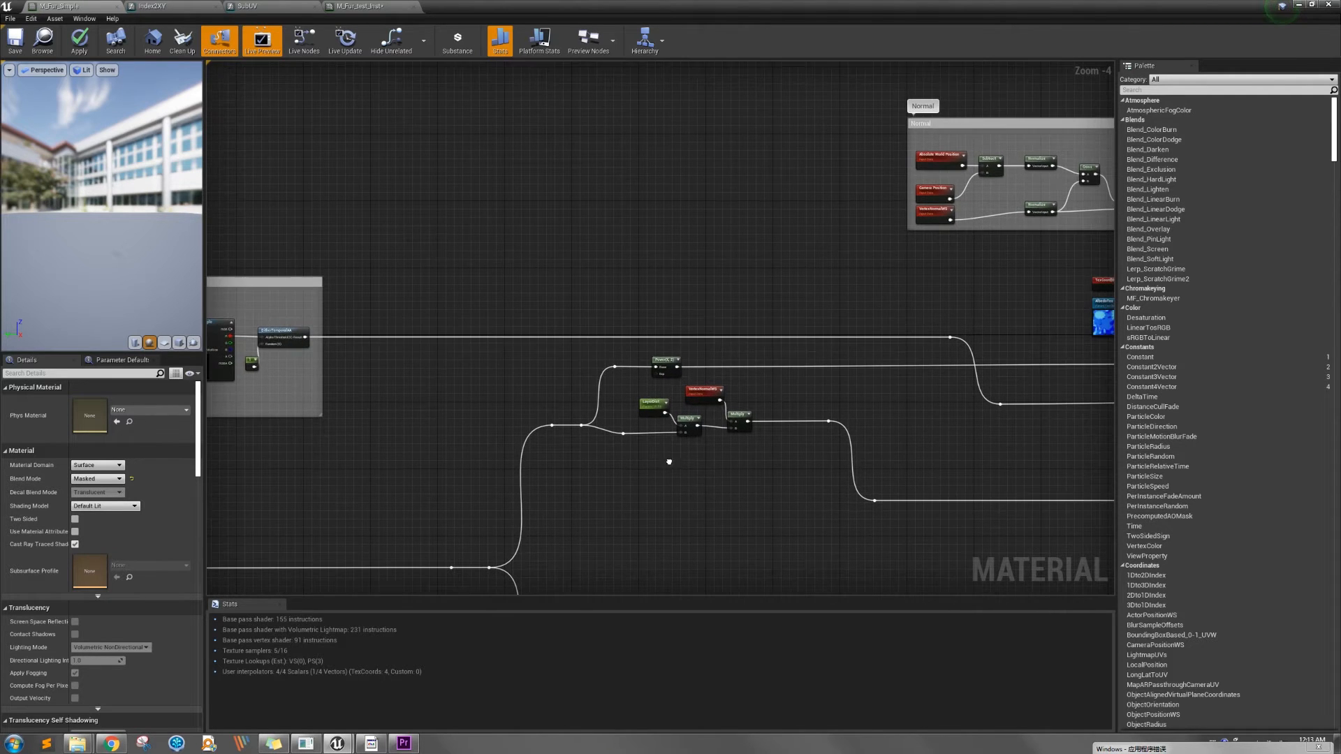
scroll(669, 446, up, 1)
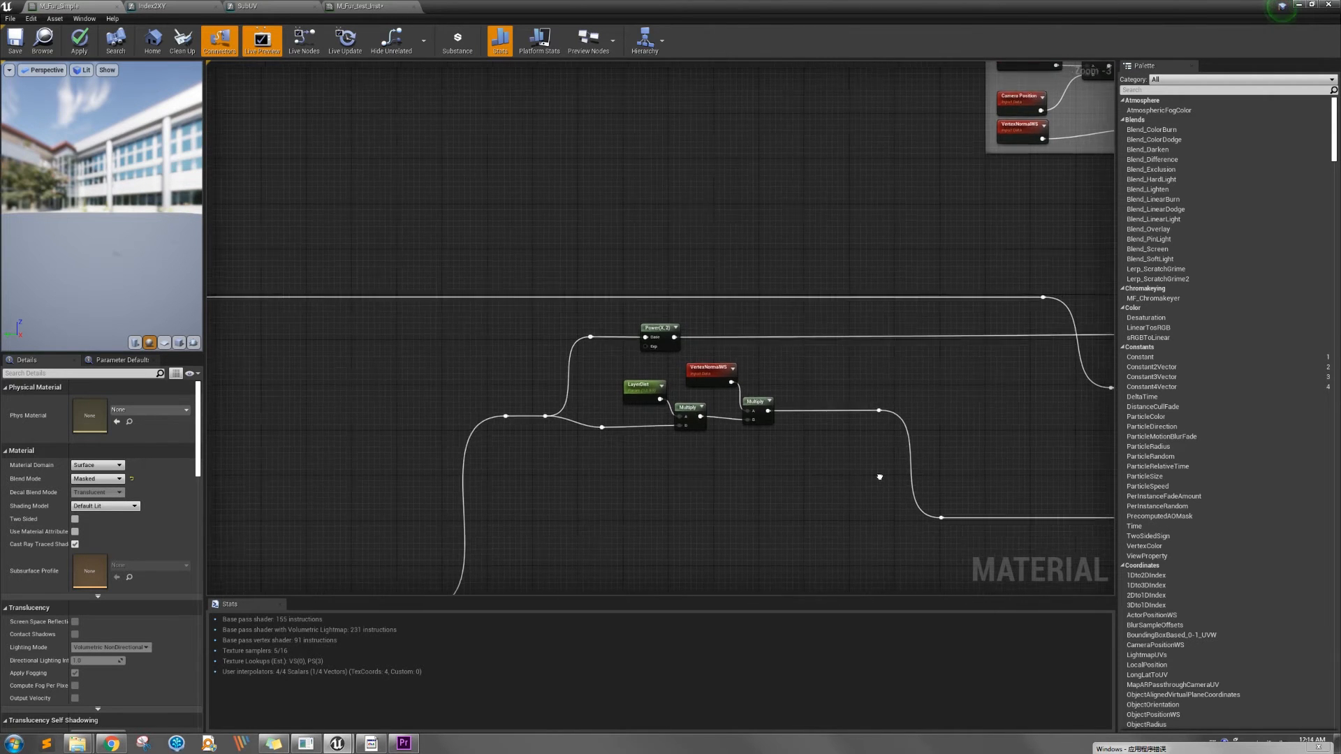
Examine the Wind Jitter group, from WindDirection, Time and WindFrequency through the Cosine and WindIntensity multiplications to the Add node
scroll(625, 474, down, 2)
right_drag(802, 464, 686, 356)
right_drag(664, 401, 627, 358)
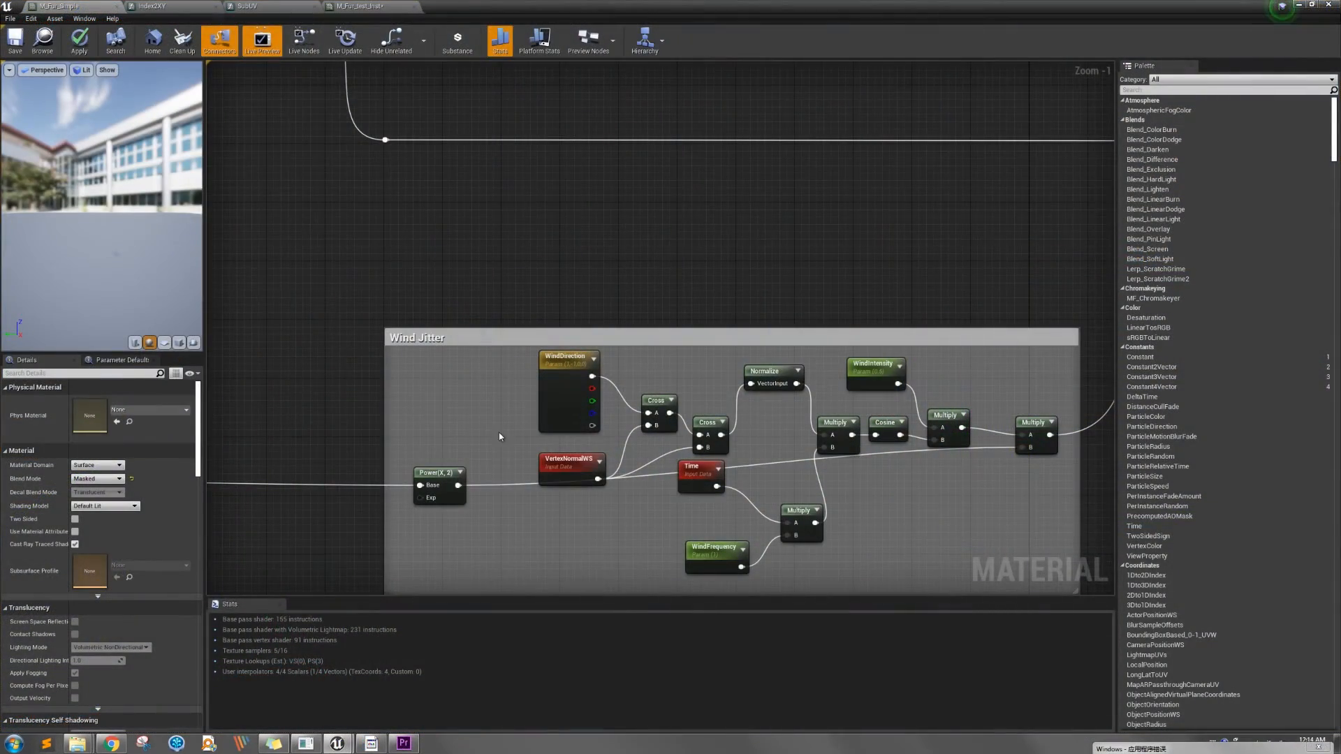
right_drag(499, 437, 421, 421)
drag(490, 447, 491, 439)
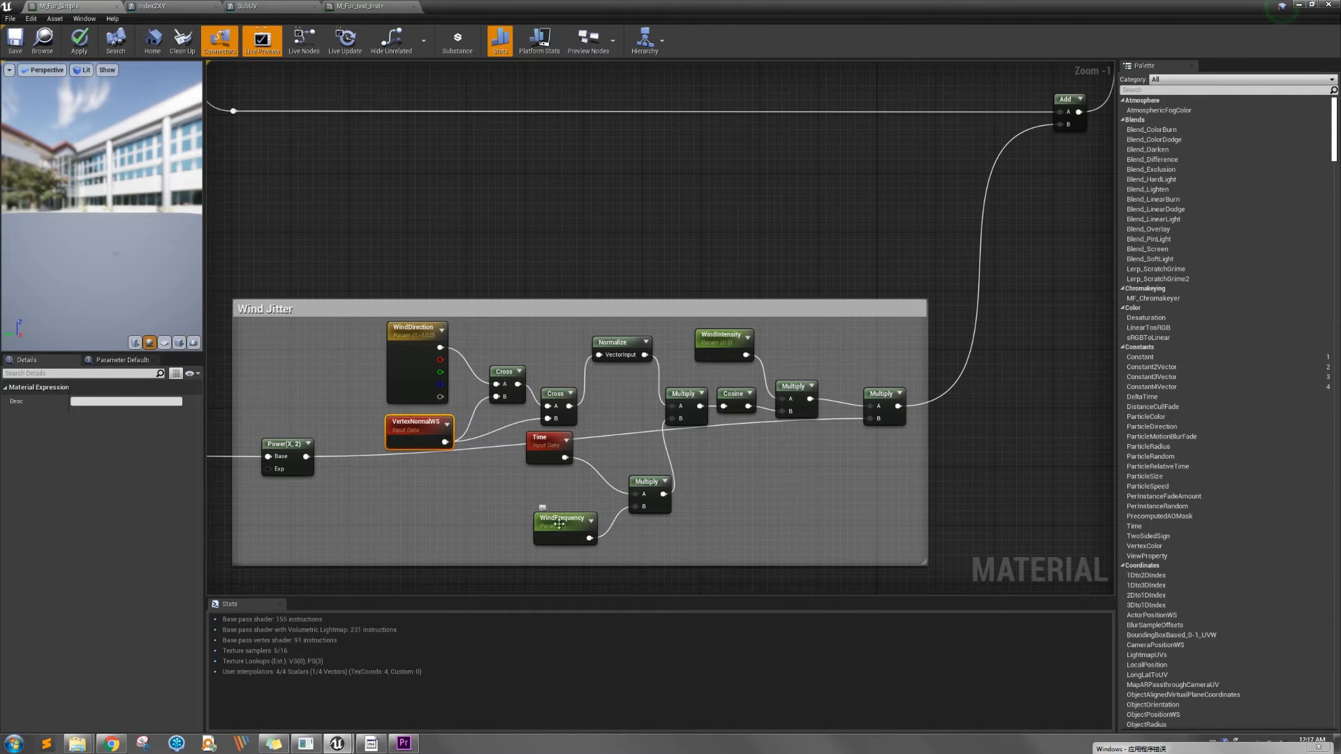
right_drag(755, 513, 656, 524)
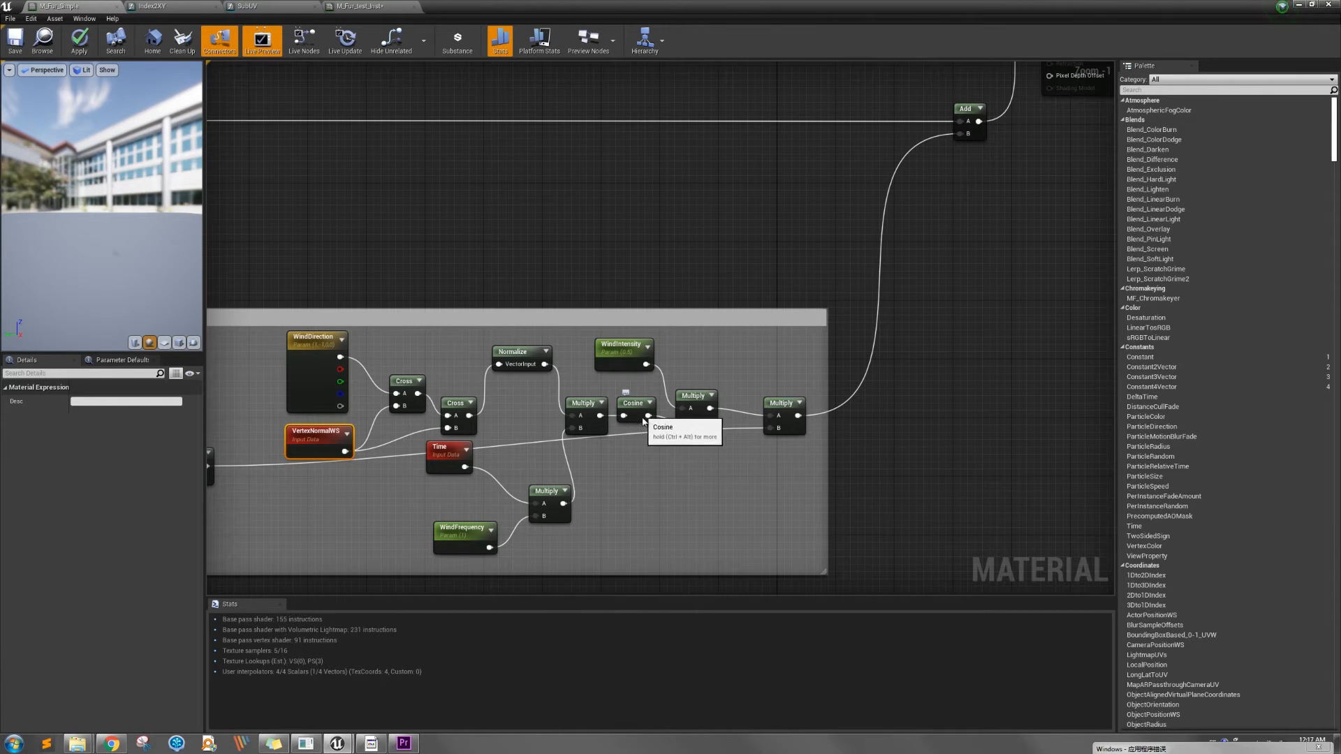
right_drag(679, 453, 599, 467)
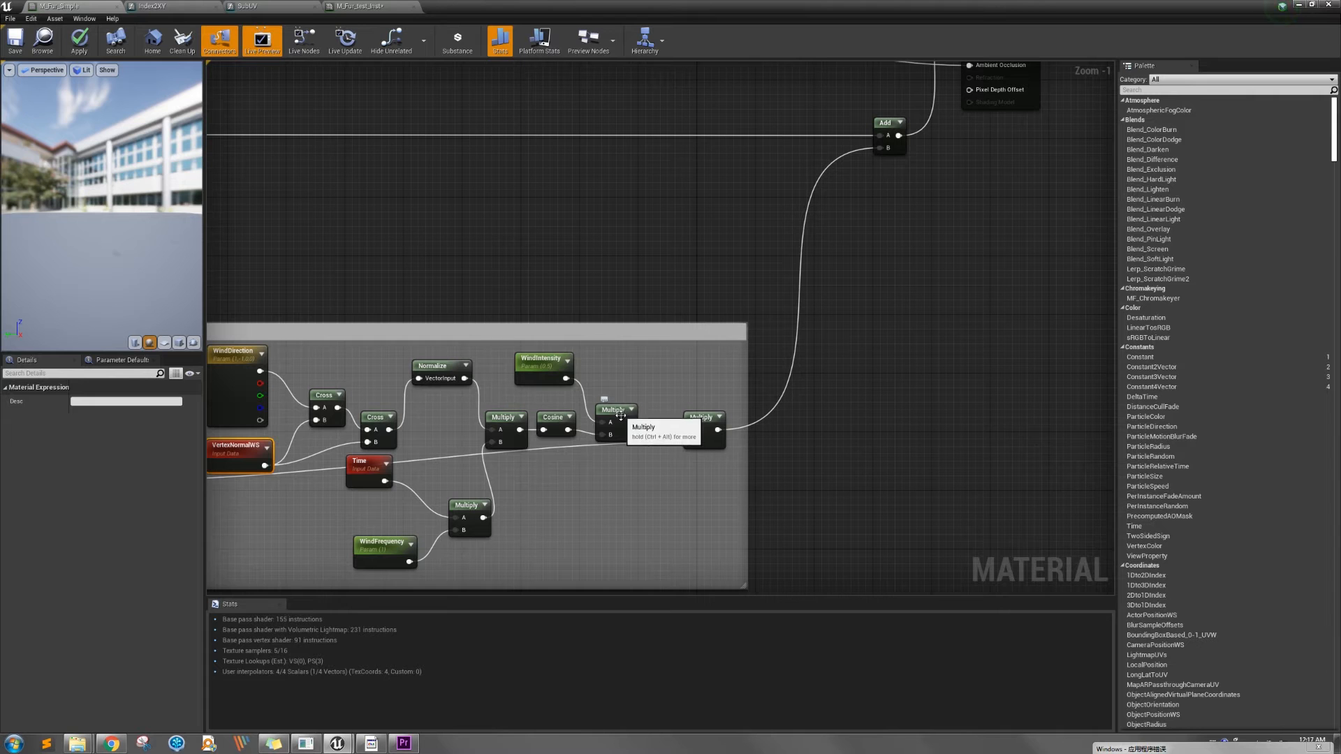
scroll(591, 483, down, 3)
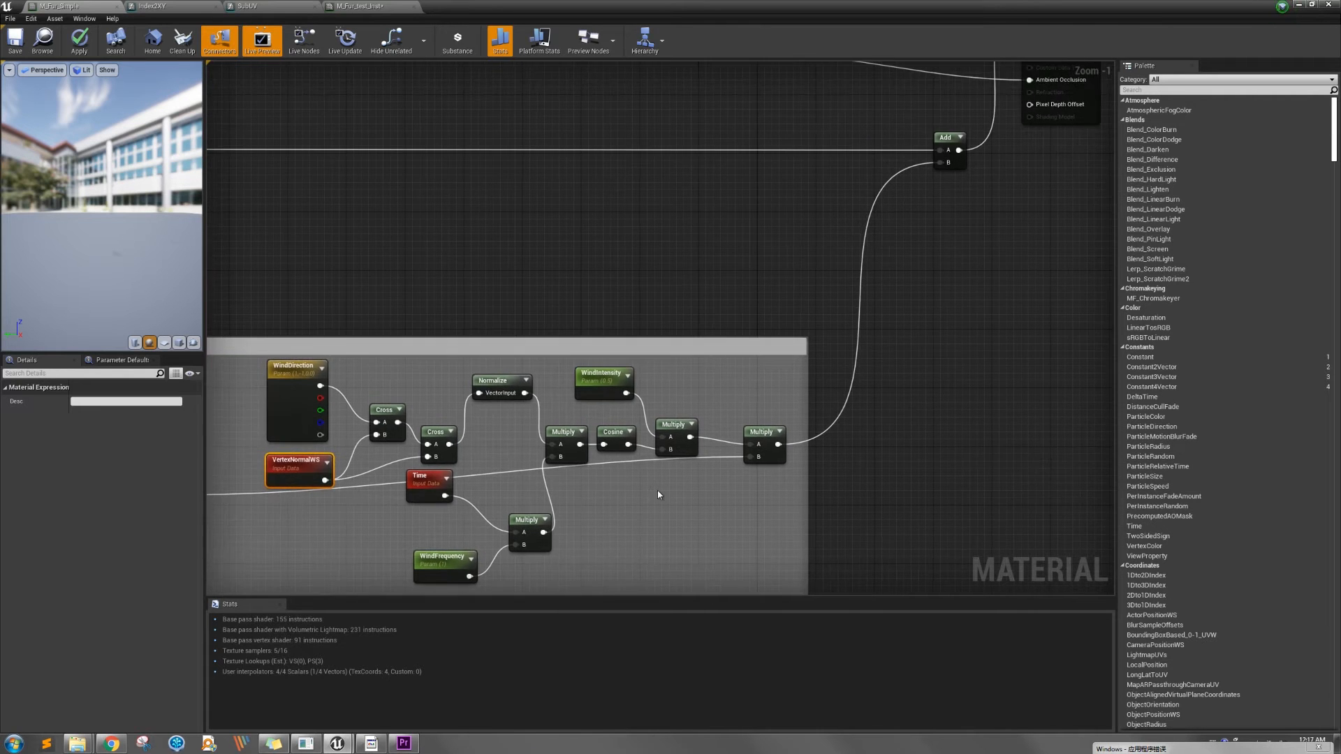
right_drag(624, 509, 922, 489)
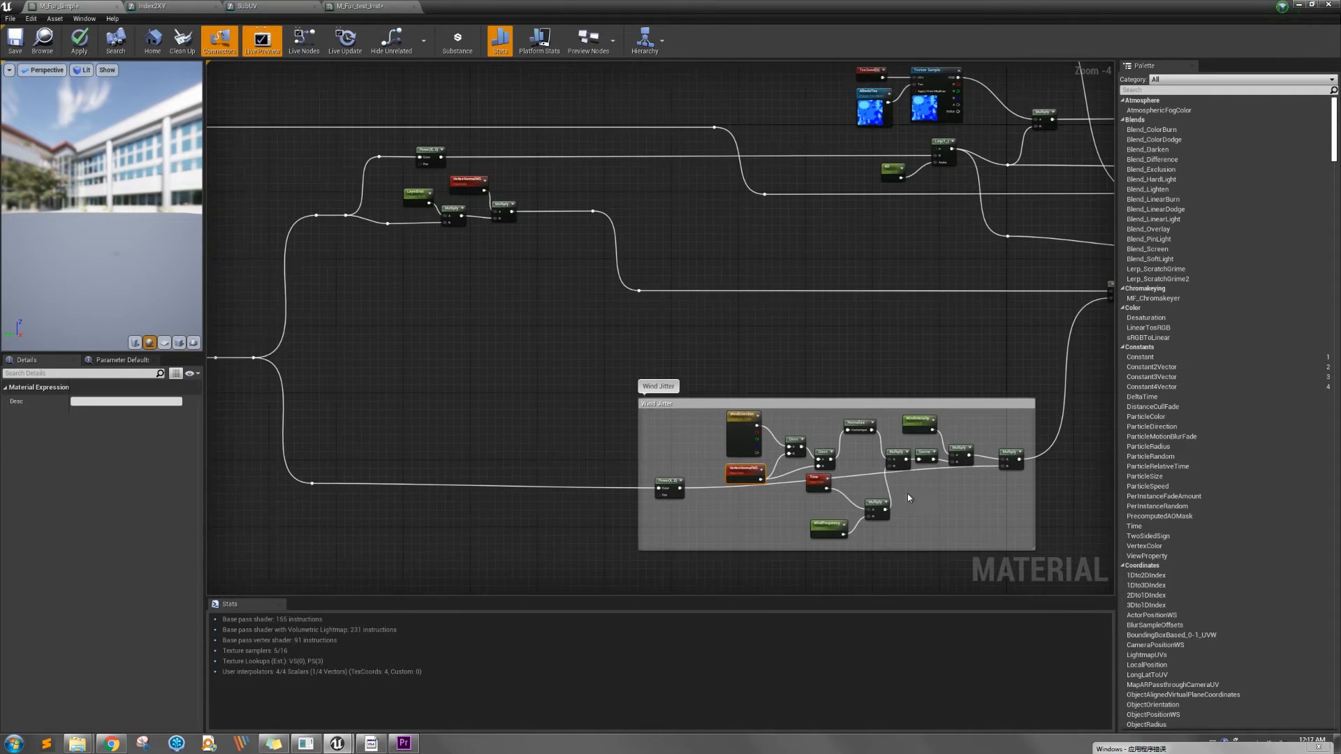
Move the Camera Position node slightly up in the Normal group and select the Absolute World Position node
scroll(569, 473, down, 2)
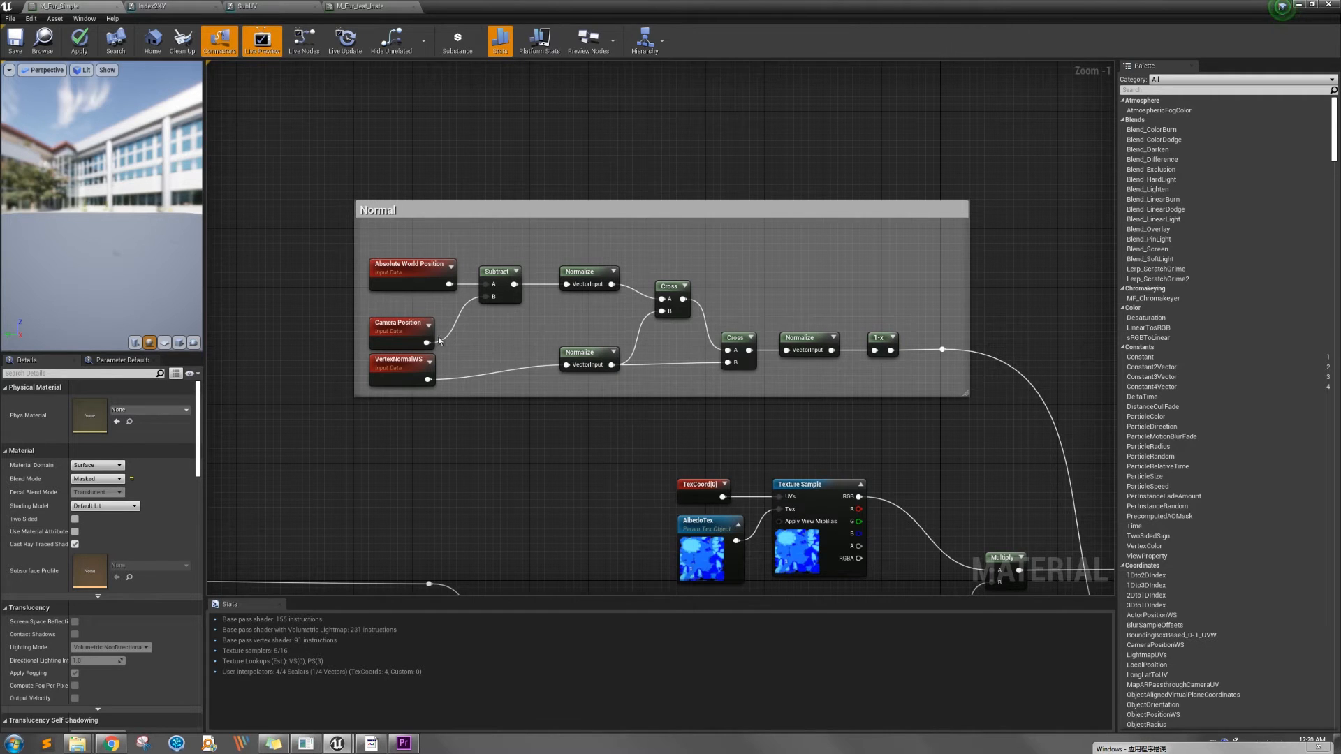
drag(411, 345, 411, 330)
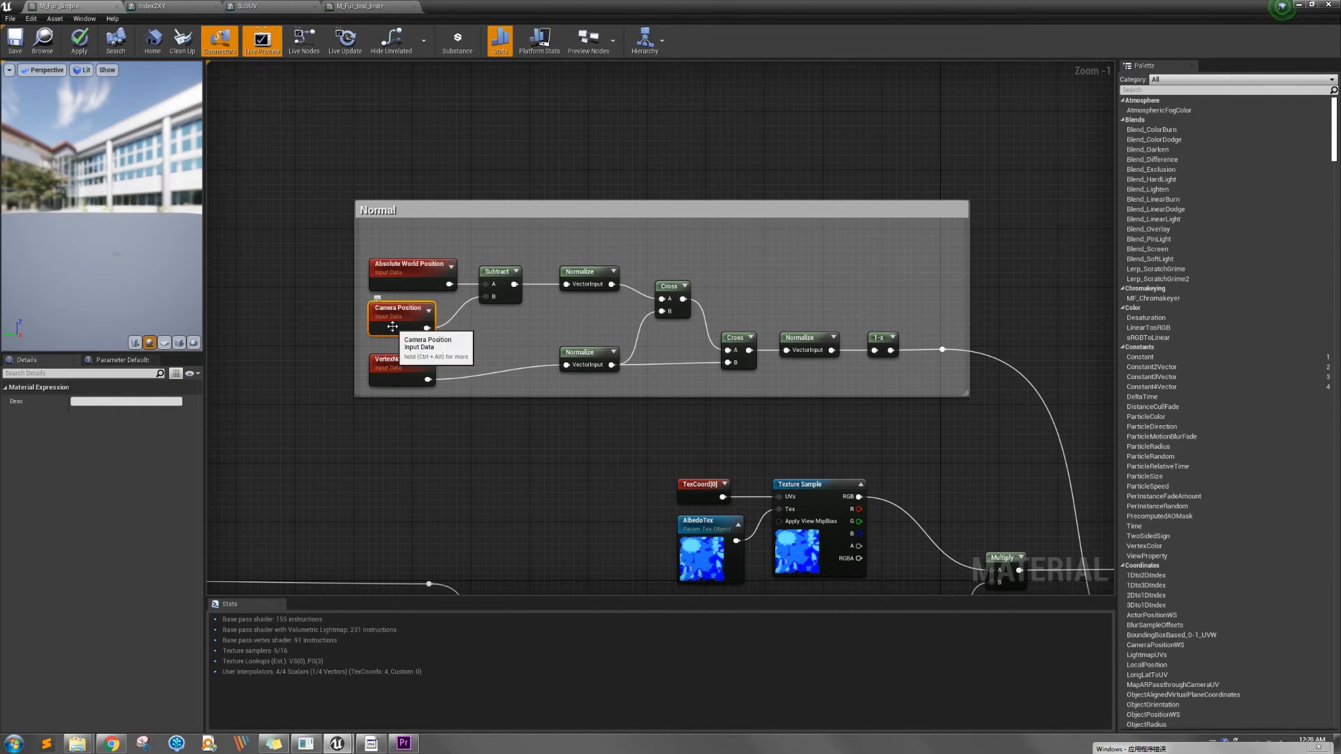
click(410, 266)
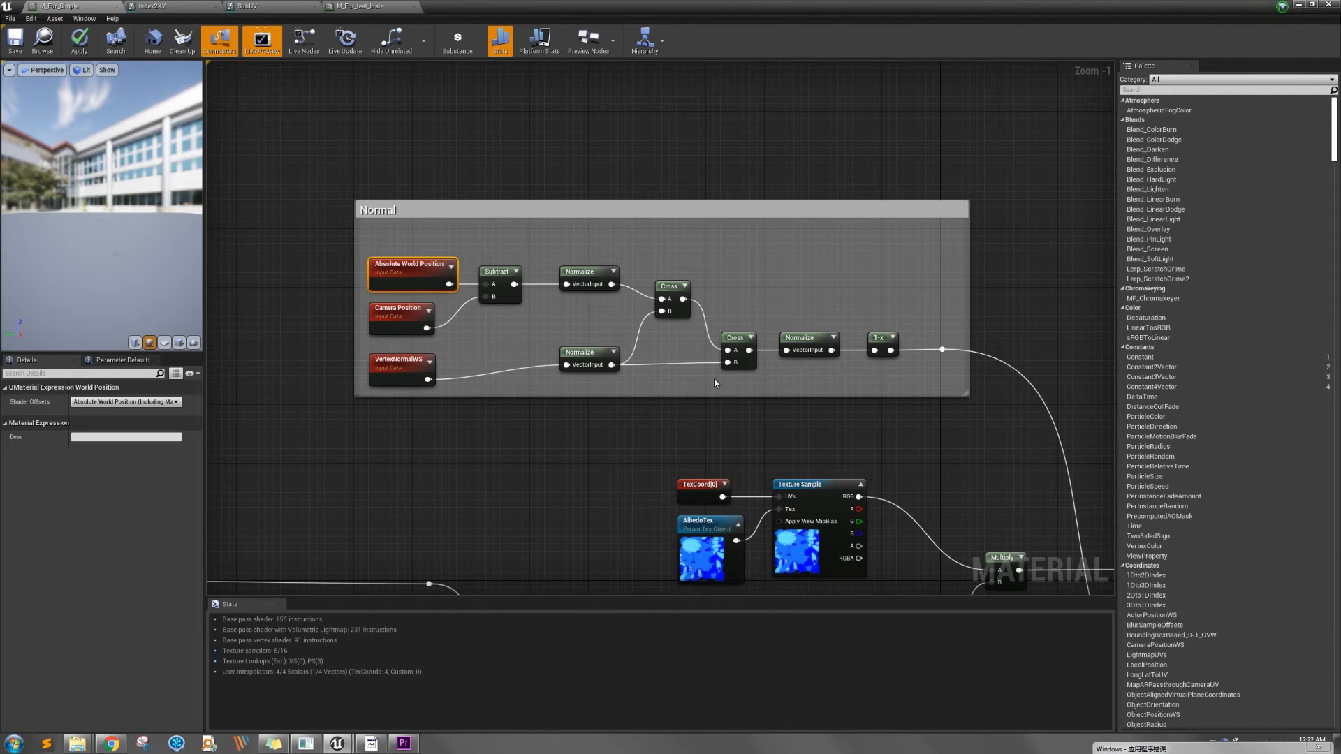
Follow the Normal group's output to the M_Fur_Simple result node, select that node and filter its details by "normal"
right_drag(990, 386, 864, 307)
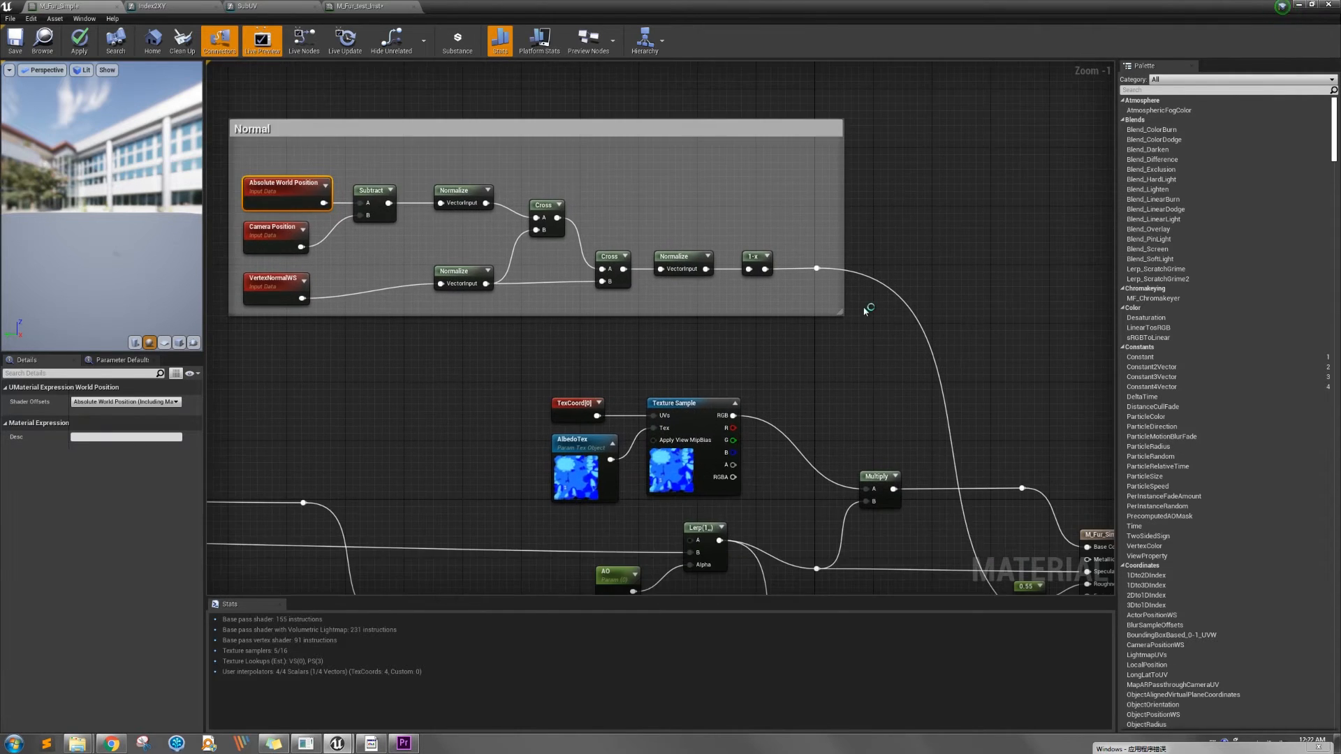
scroll(864, 307, down, 2)
right_drag(924, 359, 757, 300)
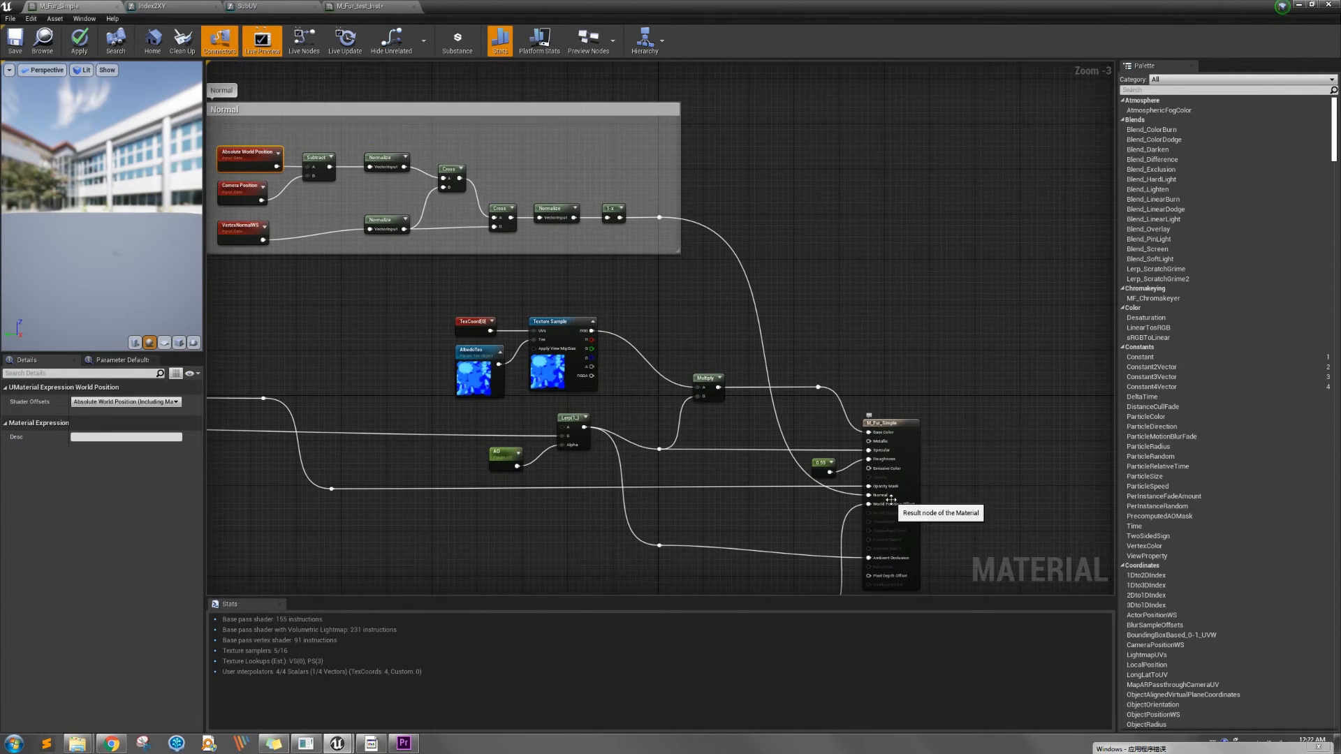
right_drag(877, 336, 892, 359)
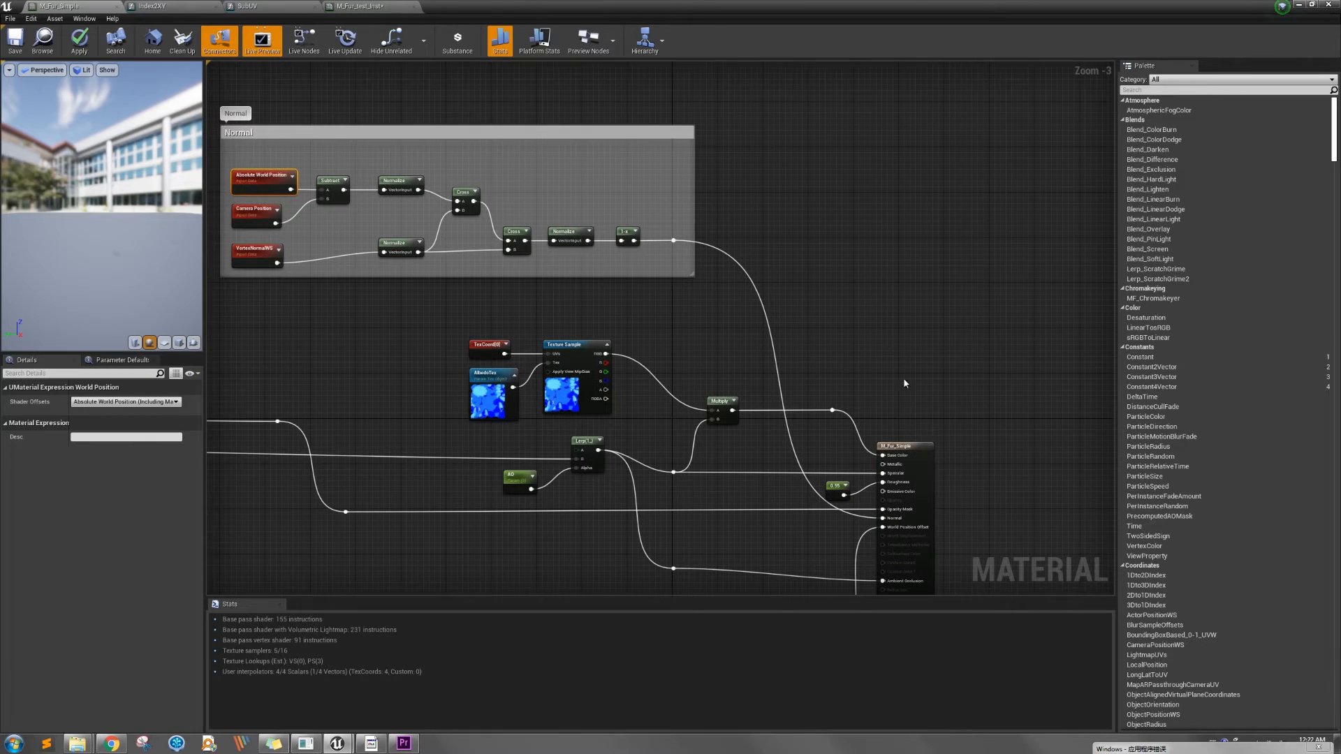
click(920, 454)
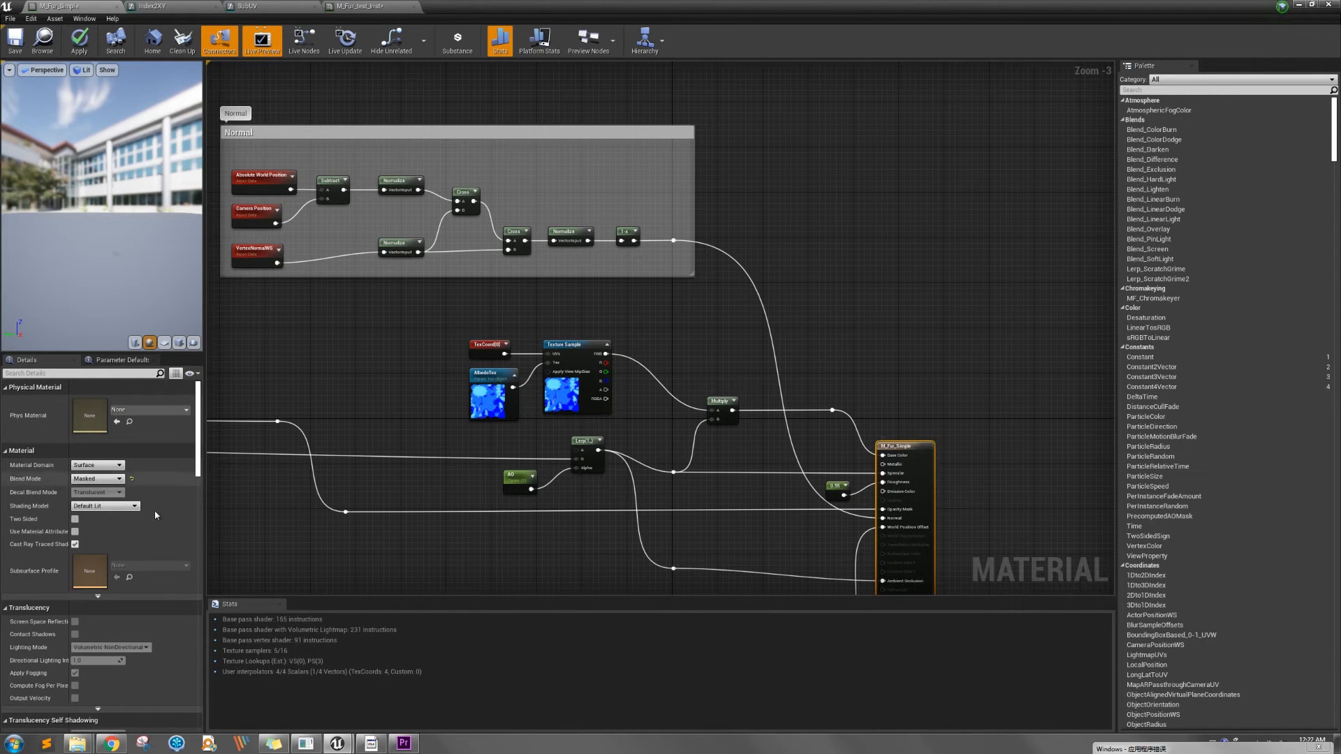
click(89, 374)
text(normal)
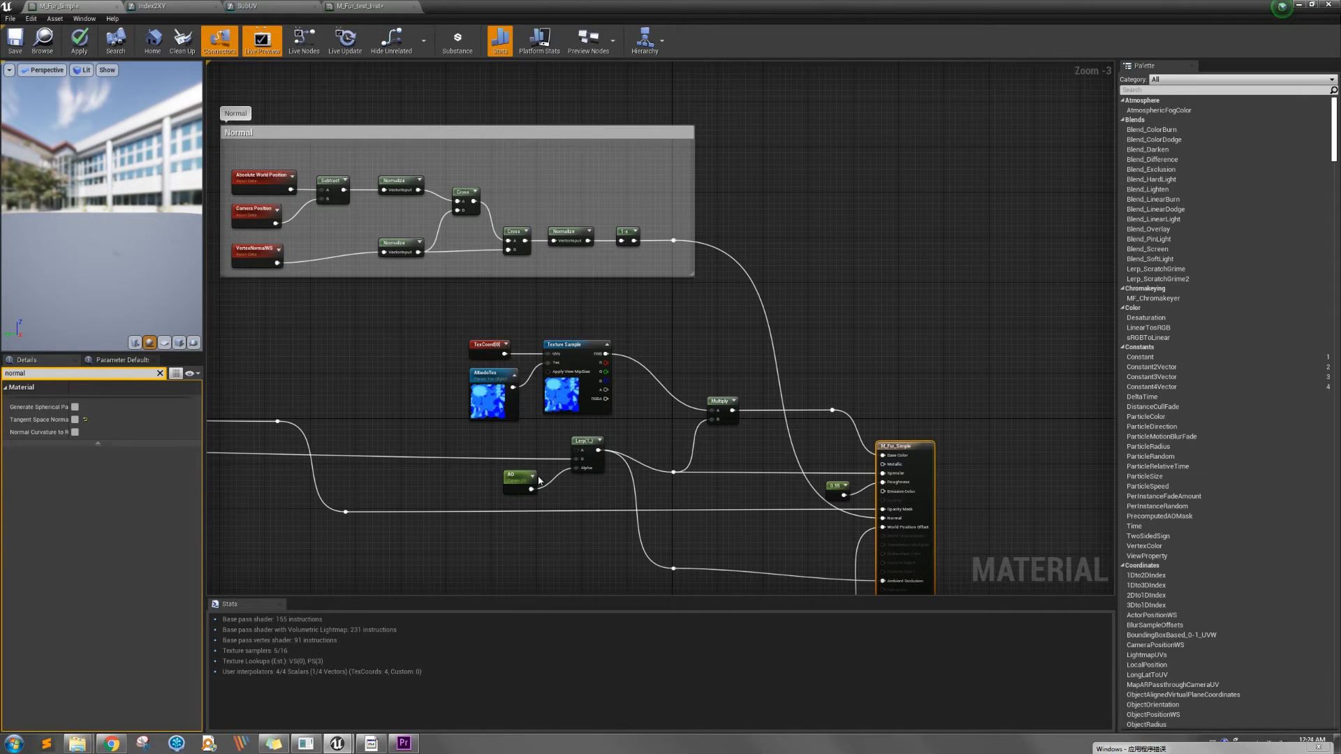
Review the graph back from the result node to the Shell Layer and Mapping Volume Texture groups
right_drag(456, 484, 508, 494)
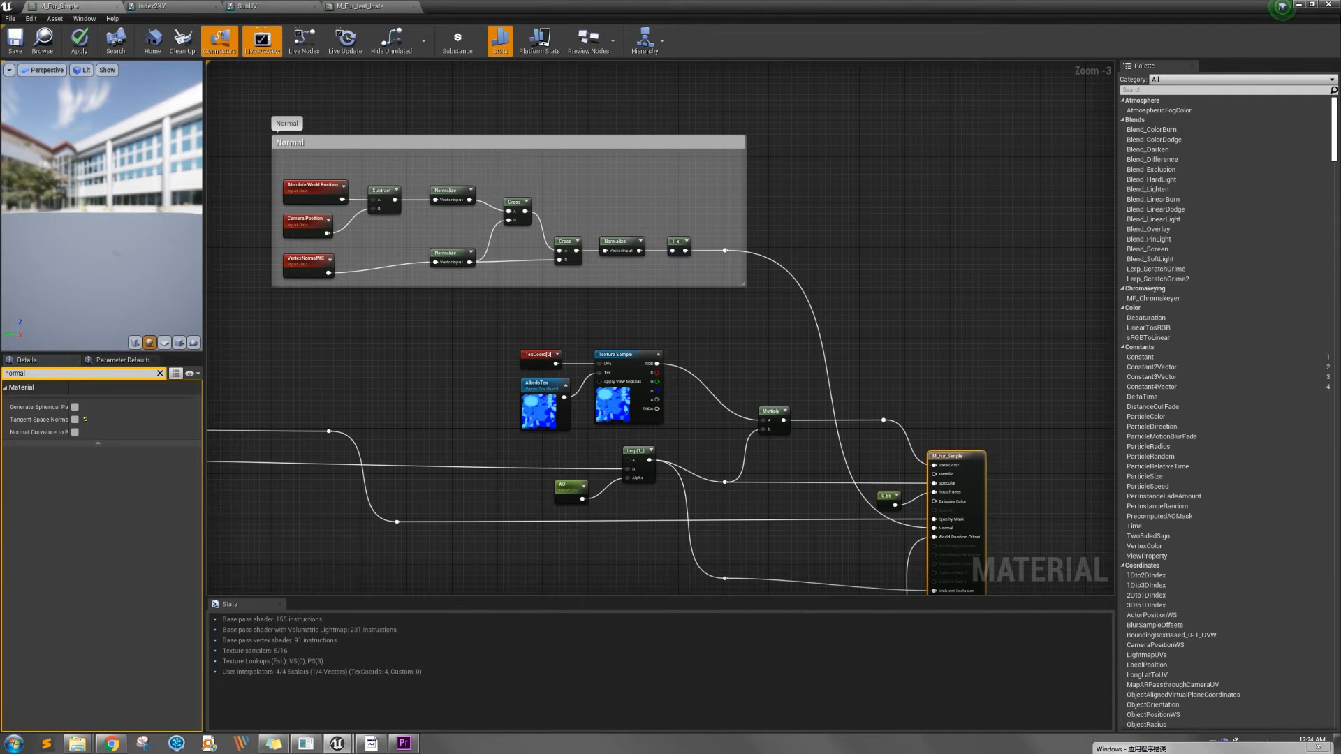
right_drag(510, 500, 682, 483)
scroll(682, 482, down, 5)
right_drag(494, 505, 806, 448)
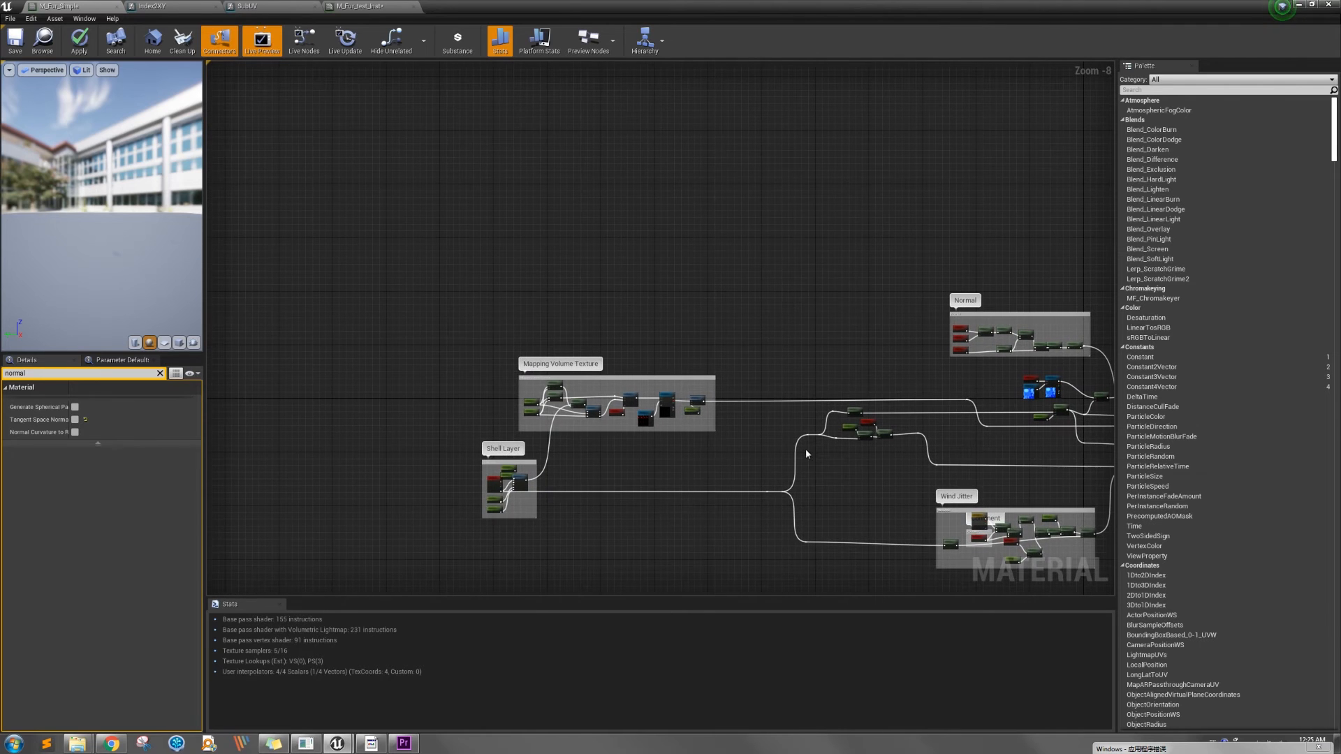
scroll(487, 500, up, 3)
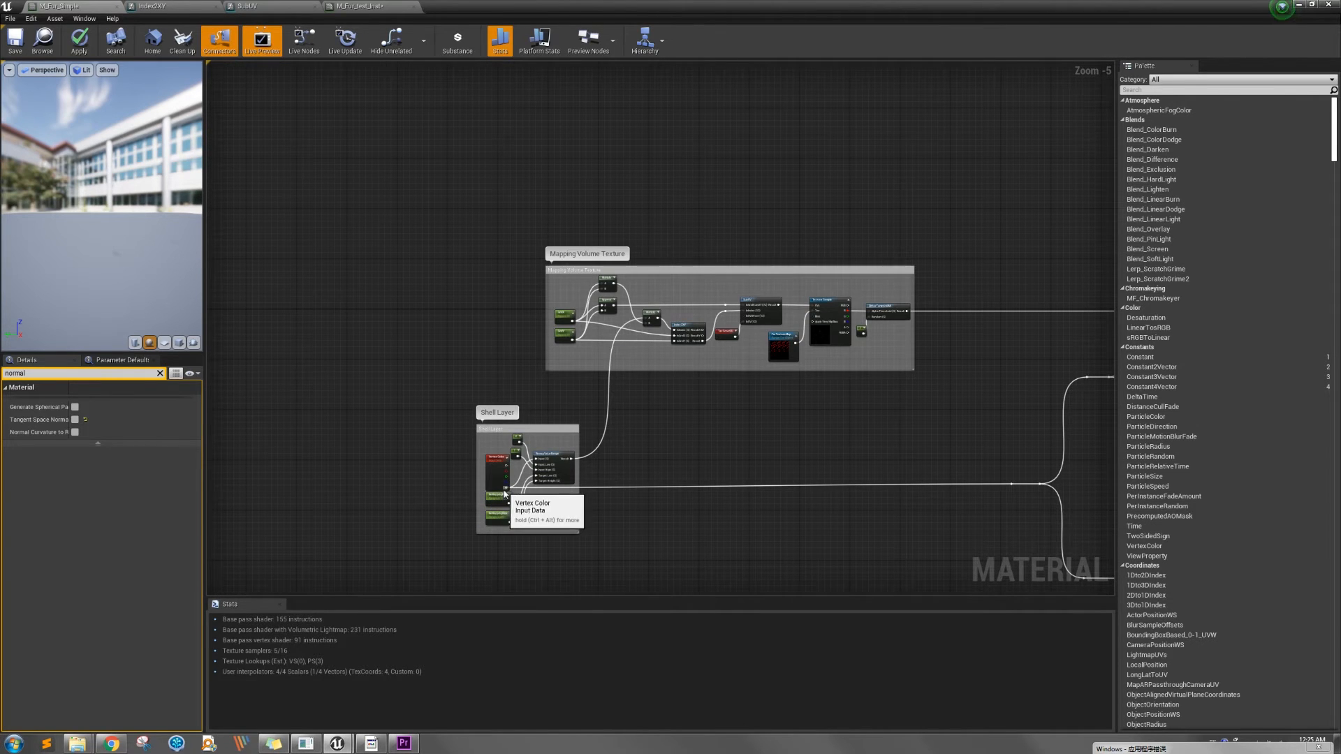
right_drag(1032, 428, 916, 443)
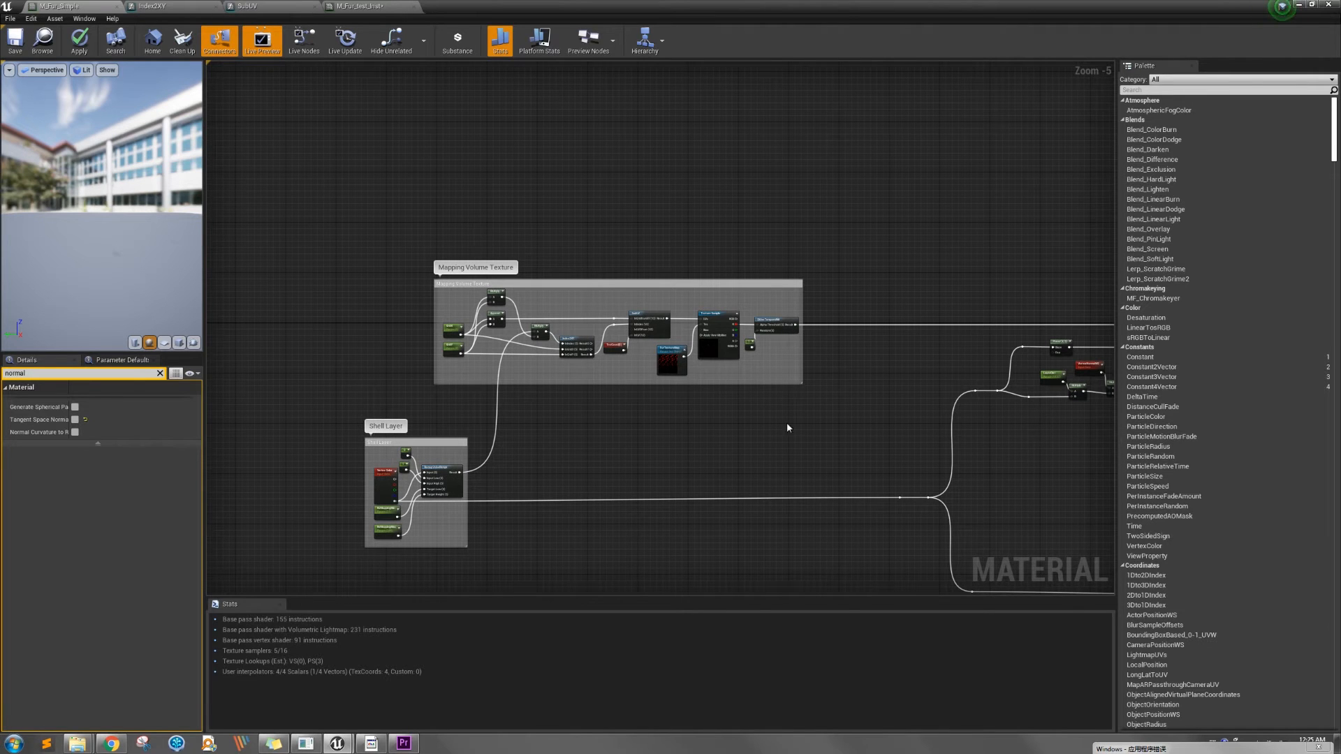
right_drag(898, 455, 722, 524)
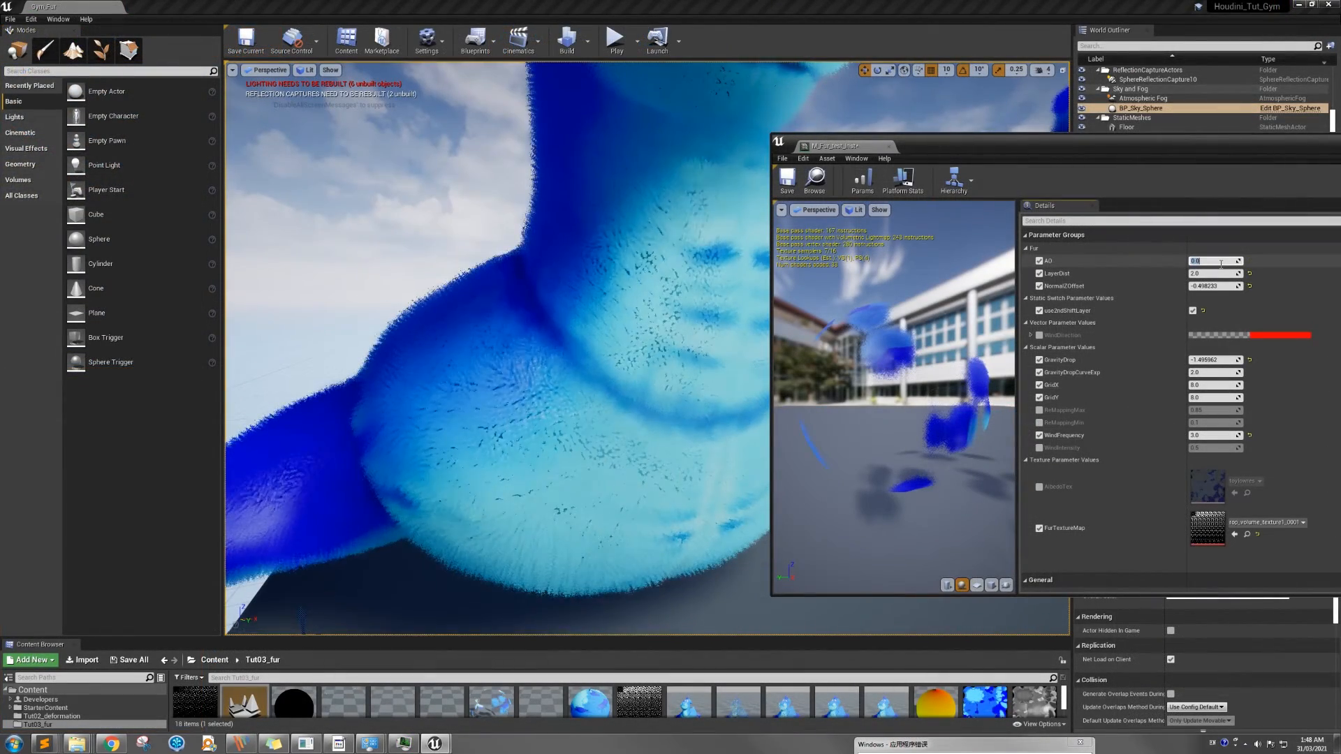
Try AO values of 1 and 0.5 on the fur material instance and finish with AO at 0.2
text(1)
key(Return)
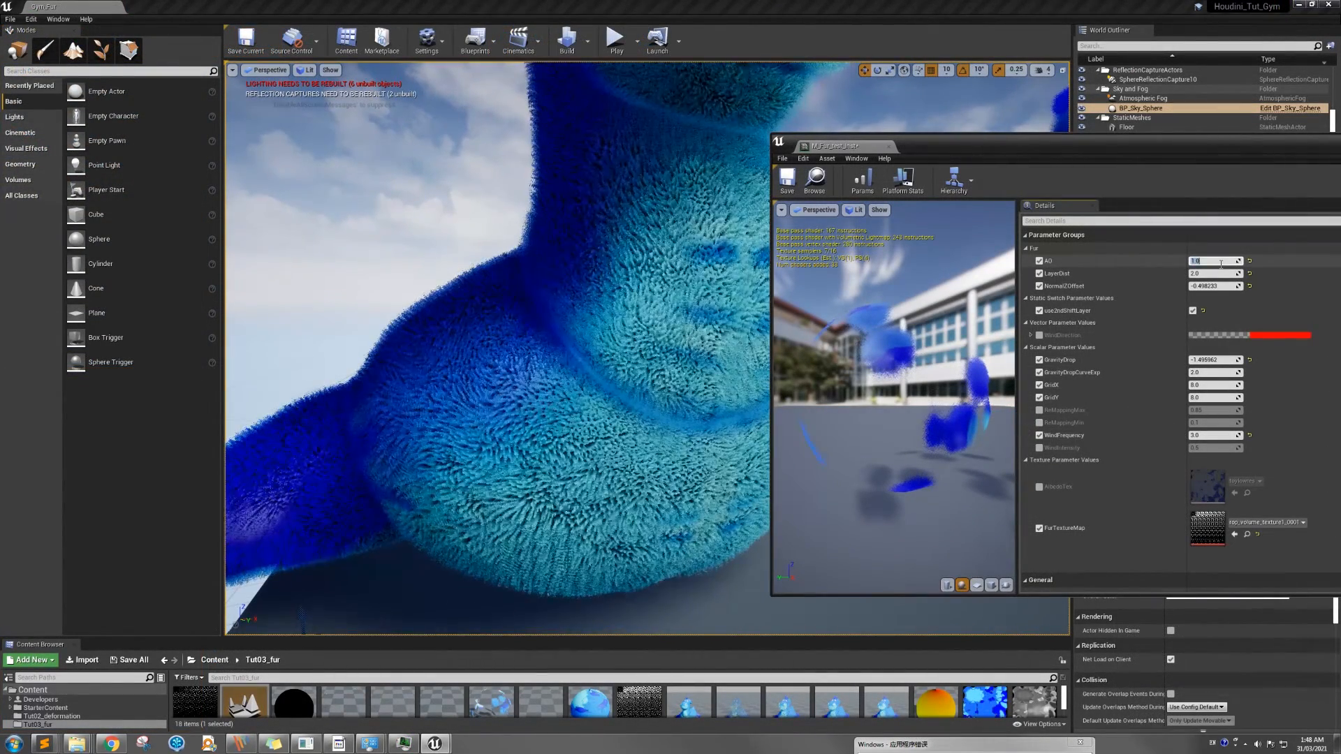
text(0.5)
key(Return)
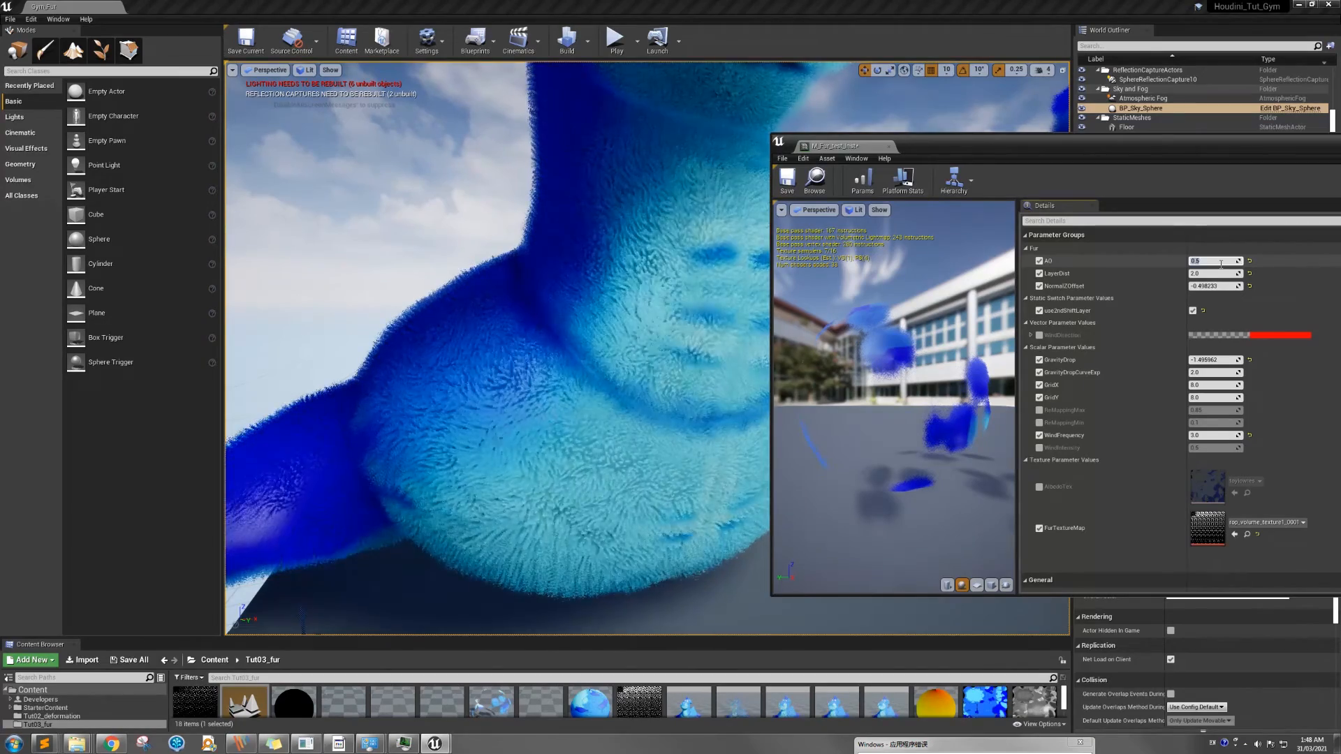
text(0.2)
key(Return)
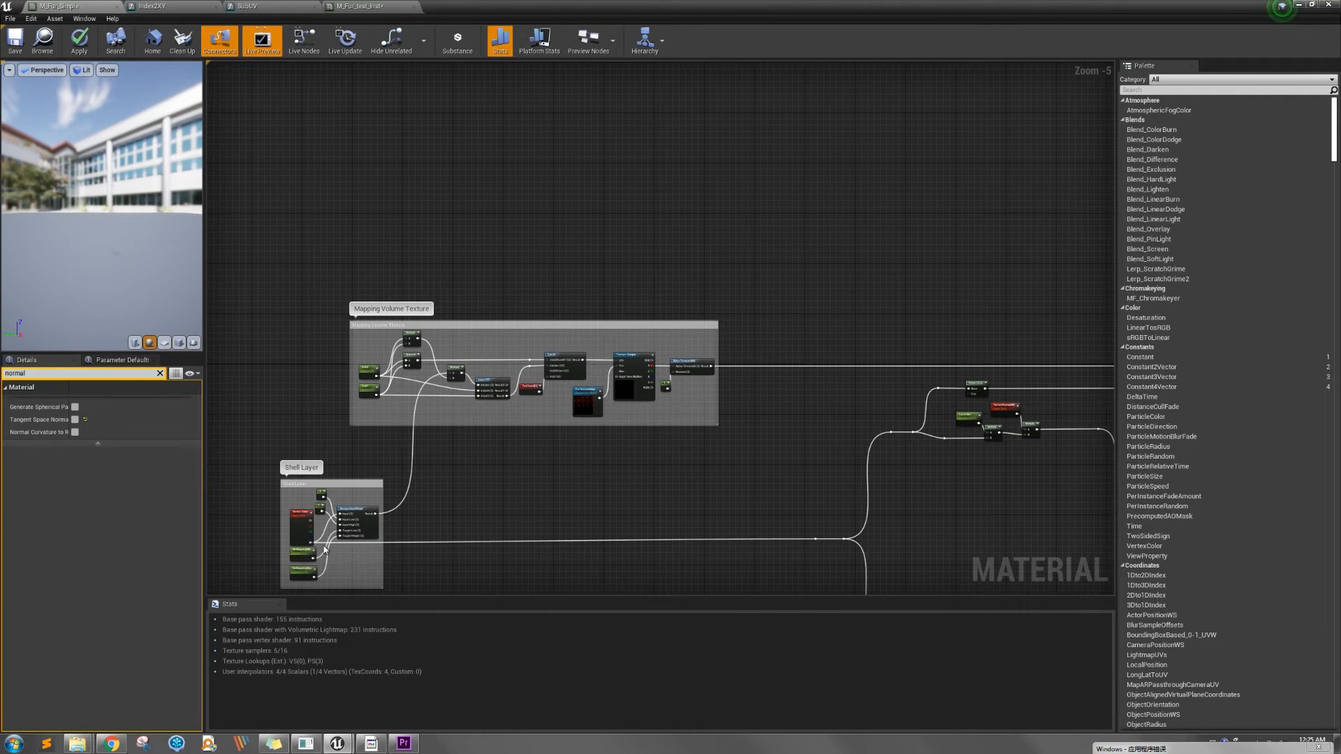
Trace the Shell Layer output through the Power node toward the Lerp and select the AO parameter node
right_drag(753, 480, 398, 516)
scroll(589, 435, up, 3)
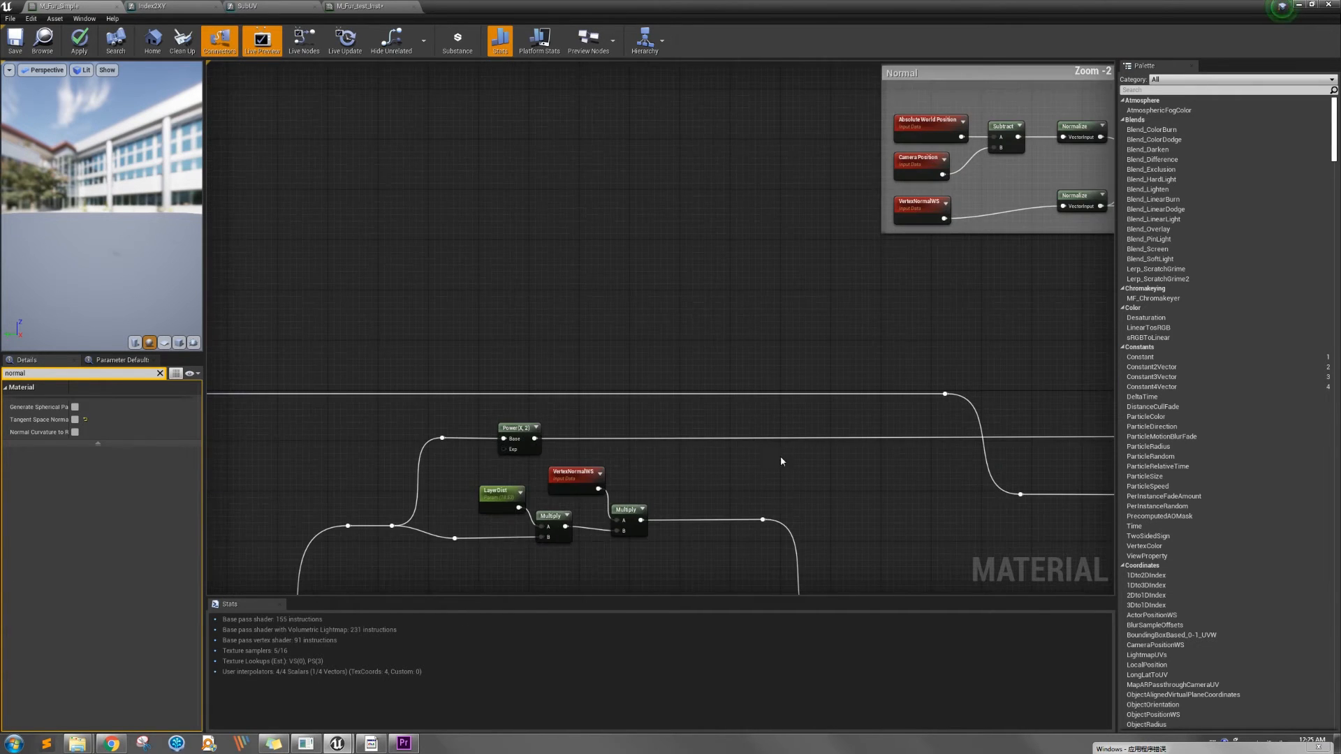
right_drag(779, 457, 616, 463)
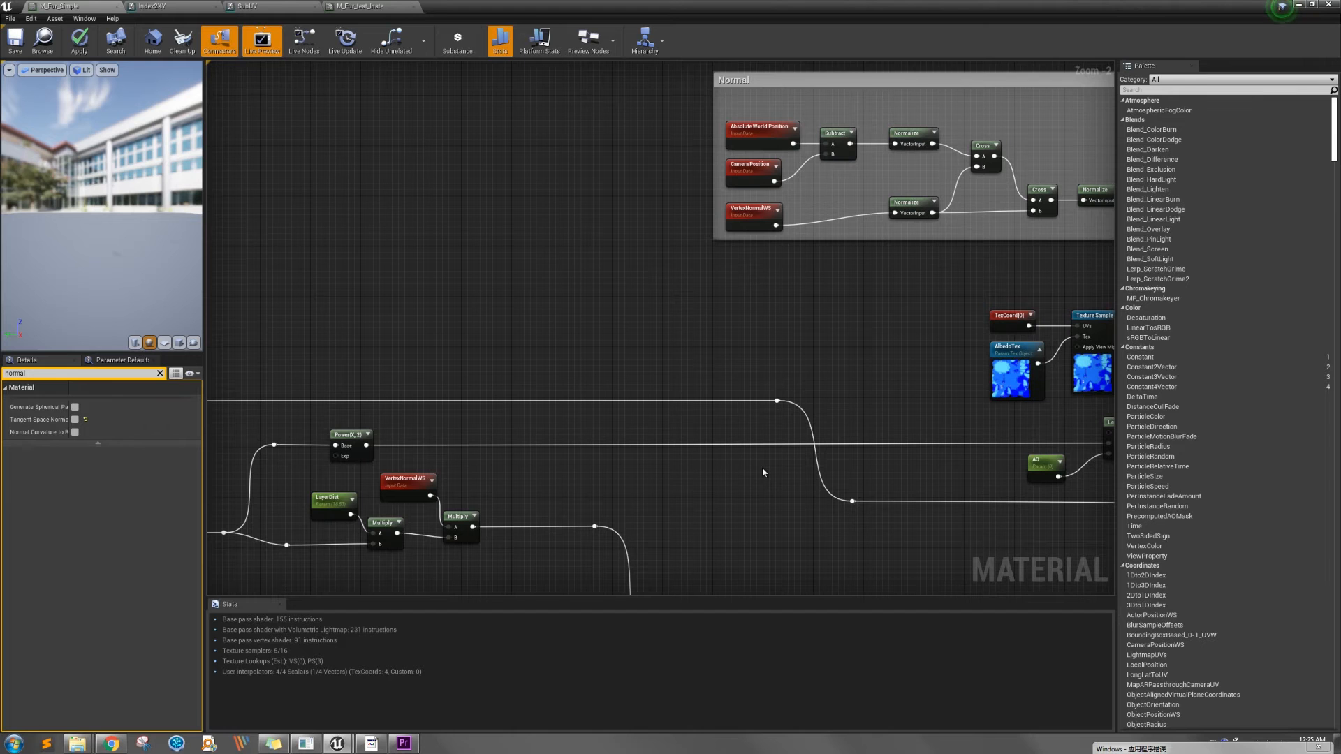
right_drag(761, 470, 454, 492)
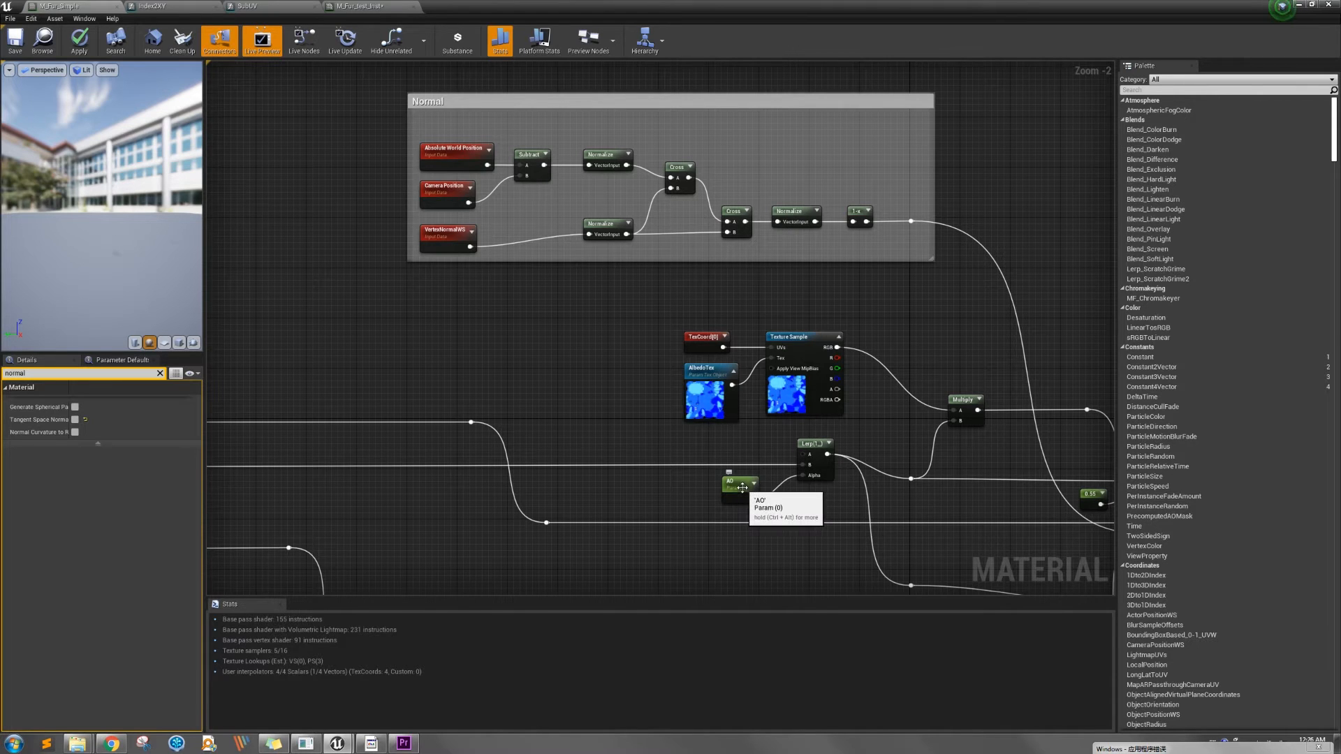
click(733, 488)
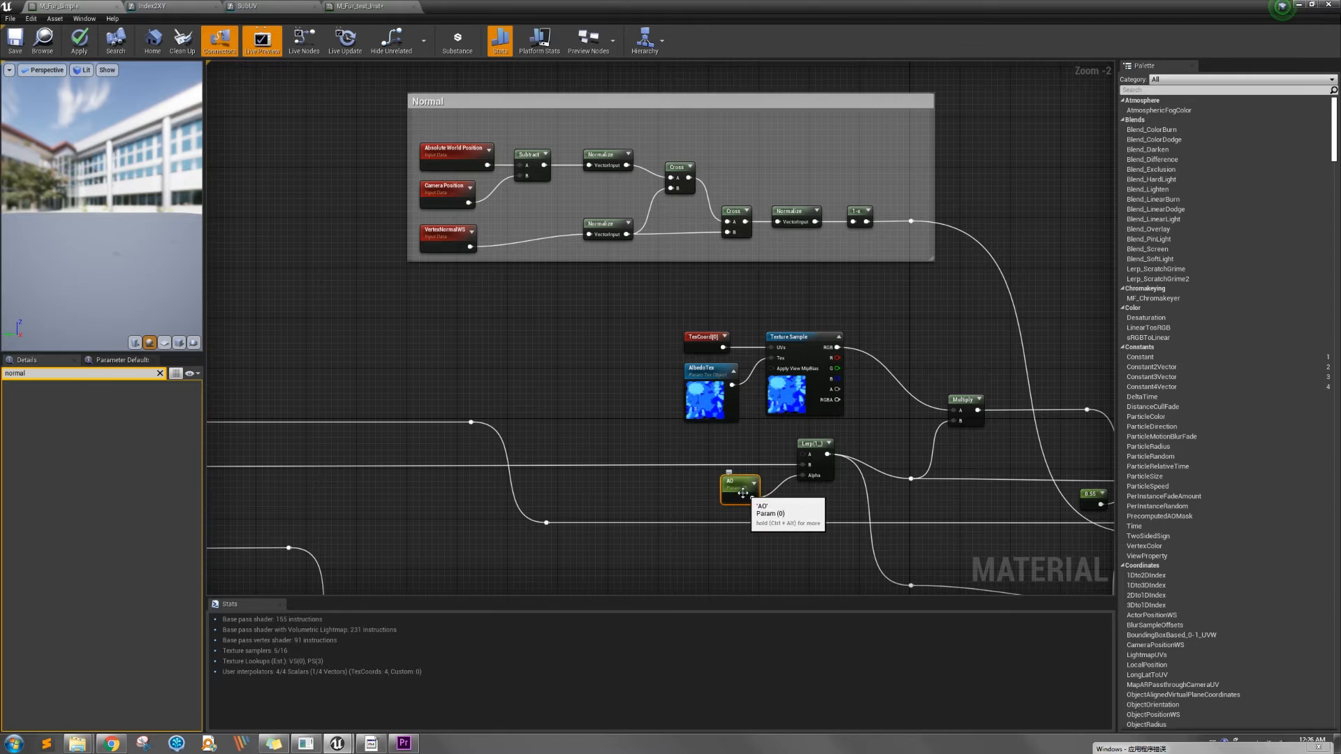
Examine how the Power output and AO feed the Lerp node, select it and follow its output to the M_Fur_Simple inputs
right_drag(626, 486, 797, 488)
scroll(798, 488, down, 2)
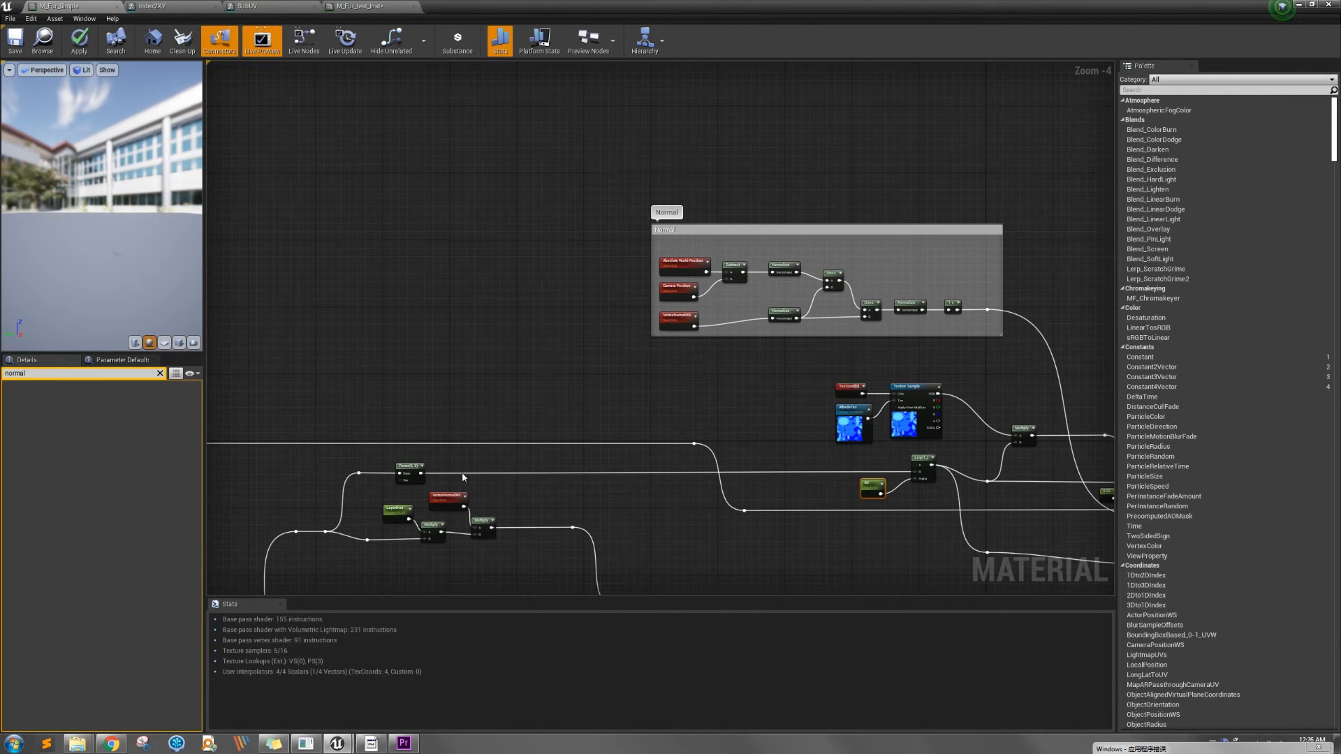
right_drag(405, 490, 451, 466)
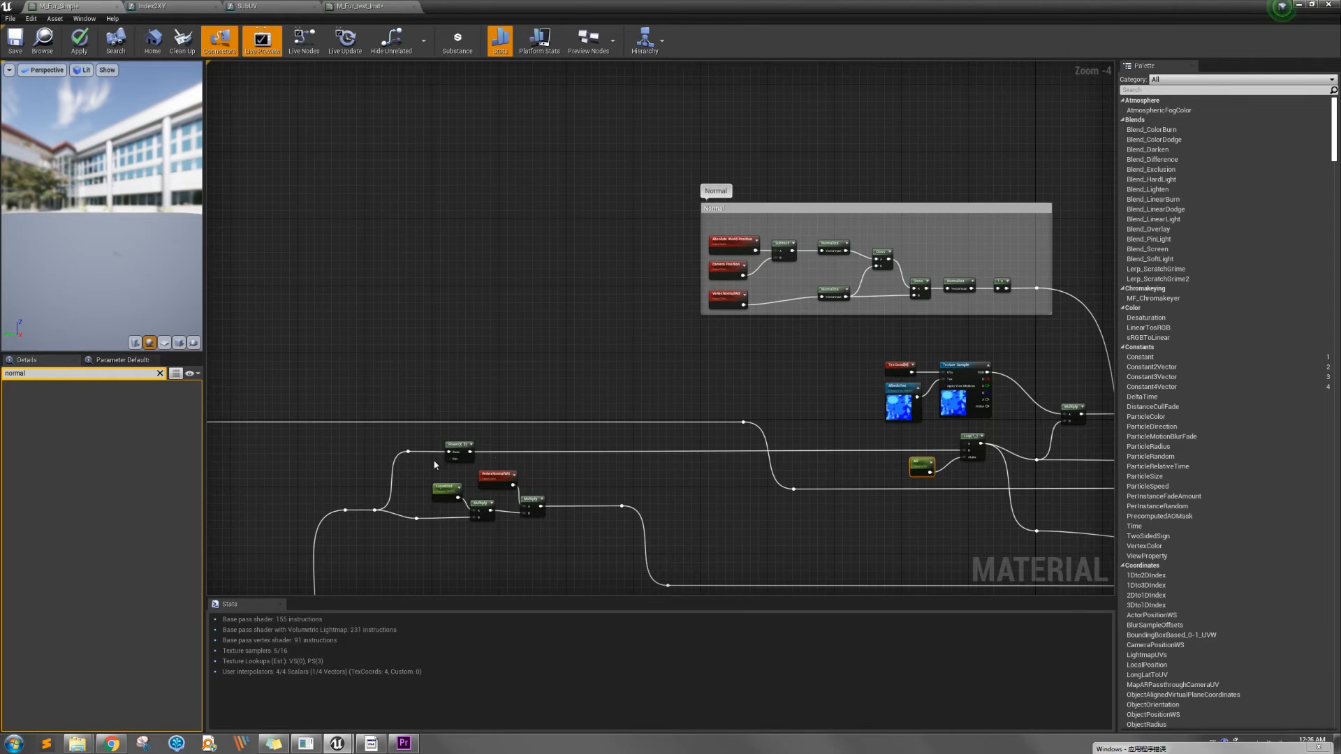
right_drag(815, 470, 623, 491)
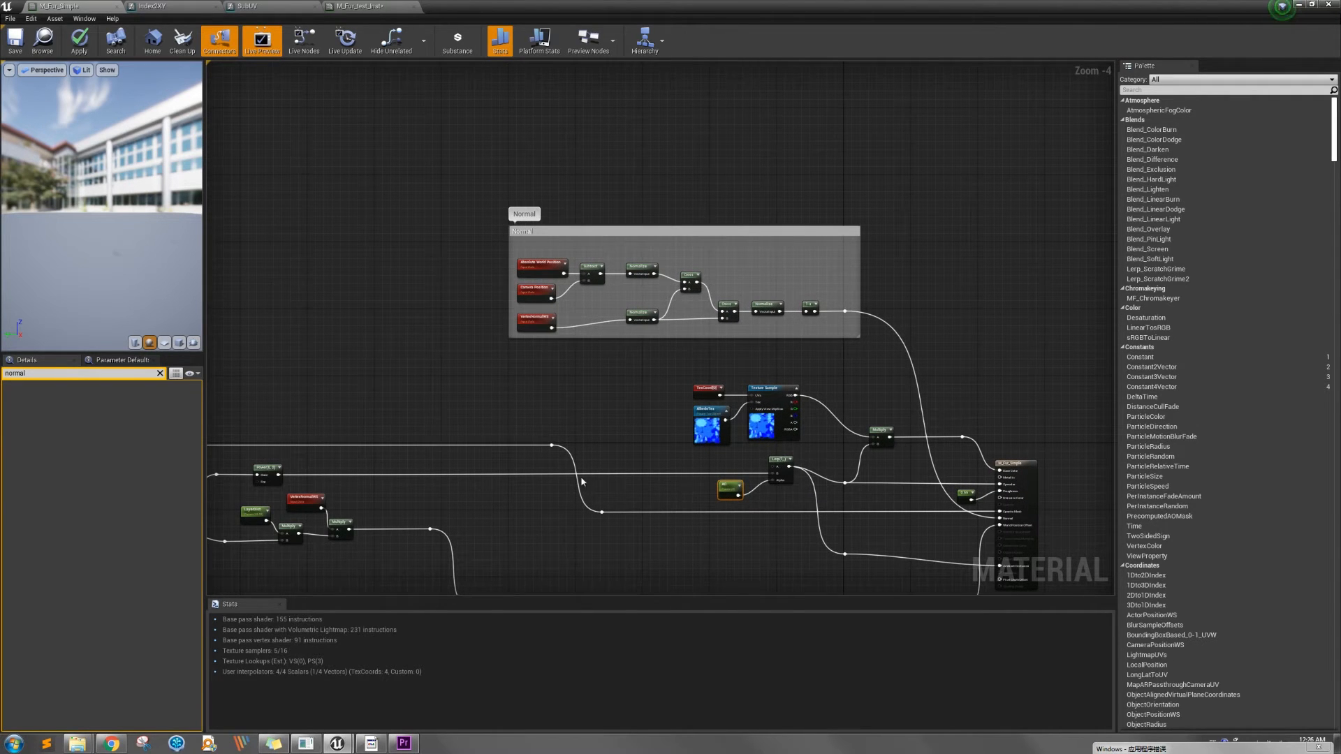
scroll(786, 492, up, 3)
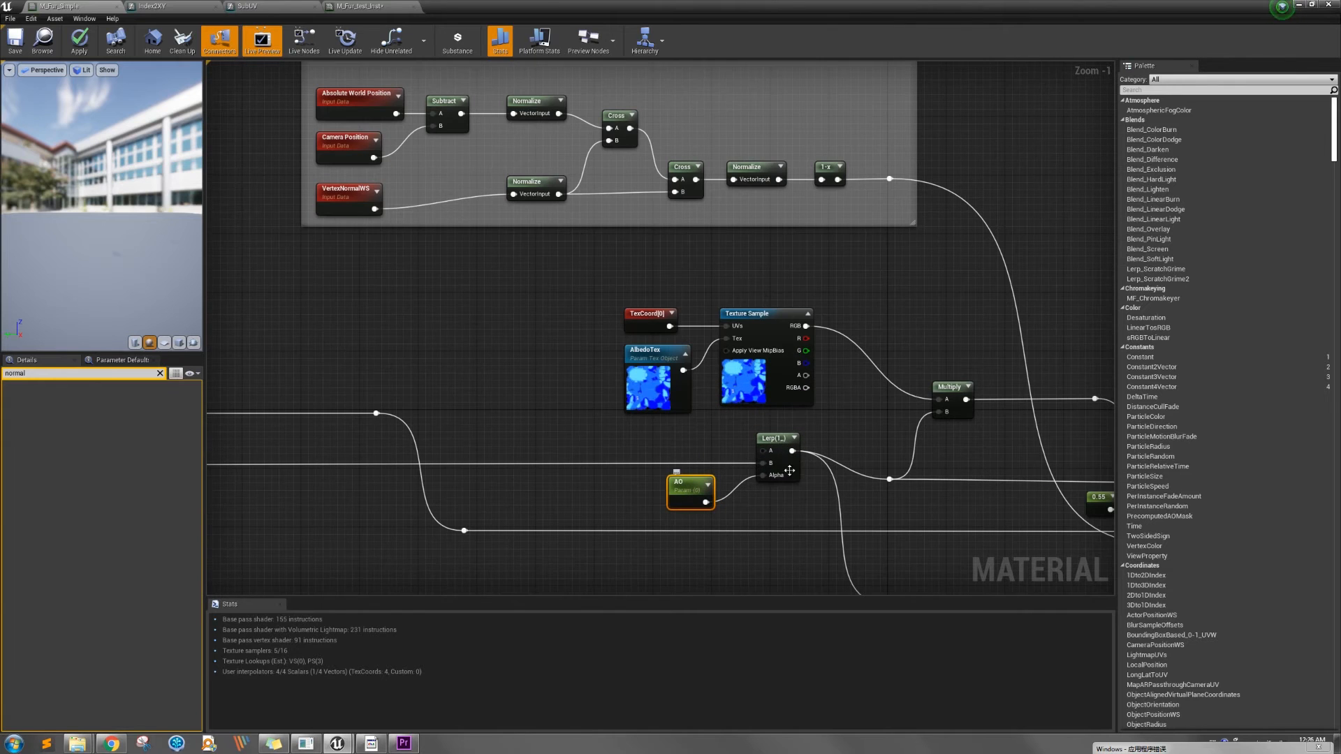
click(778, 451)
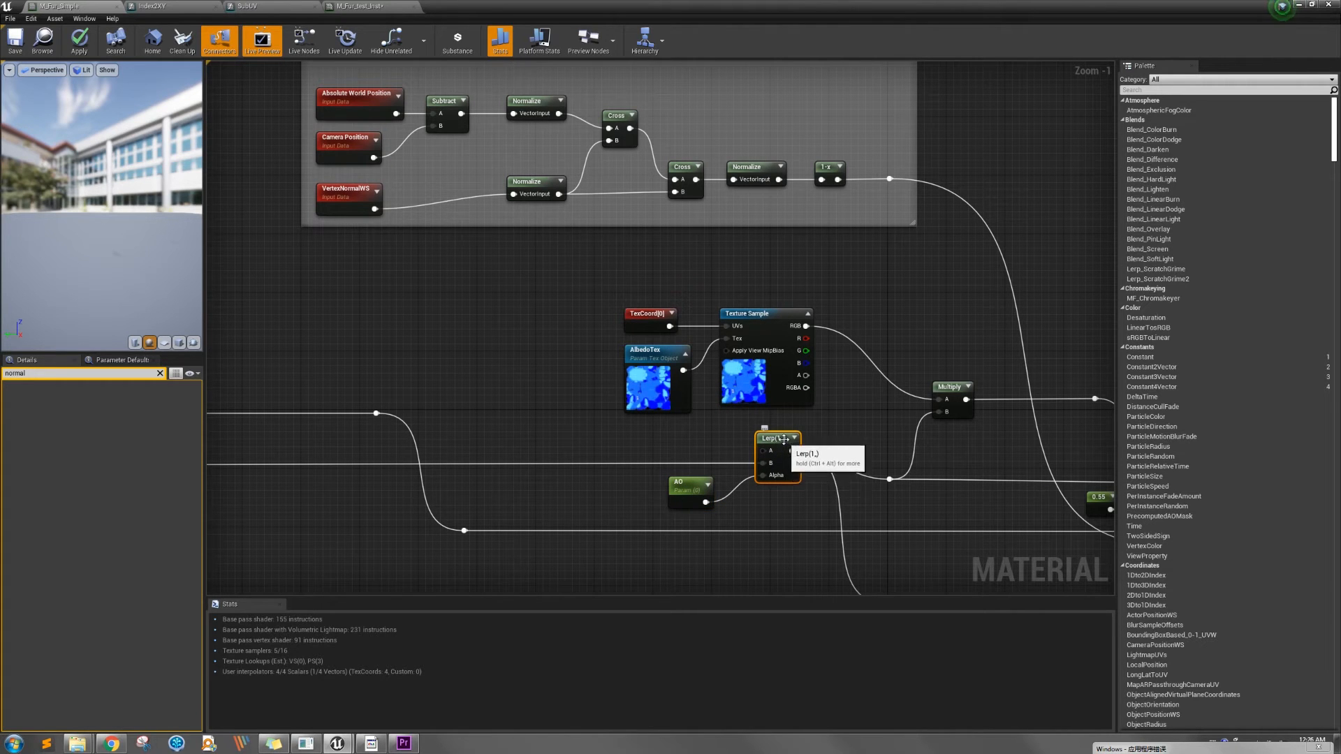
right_drag(909, 504, 631, 440)
scroll(705, 490, down, 1)
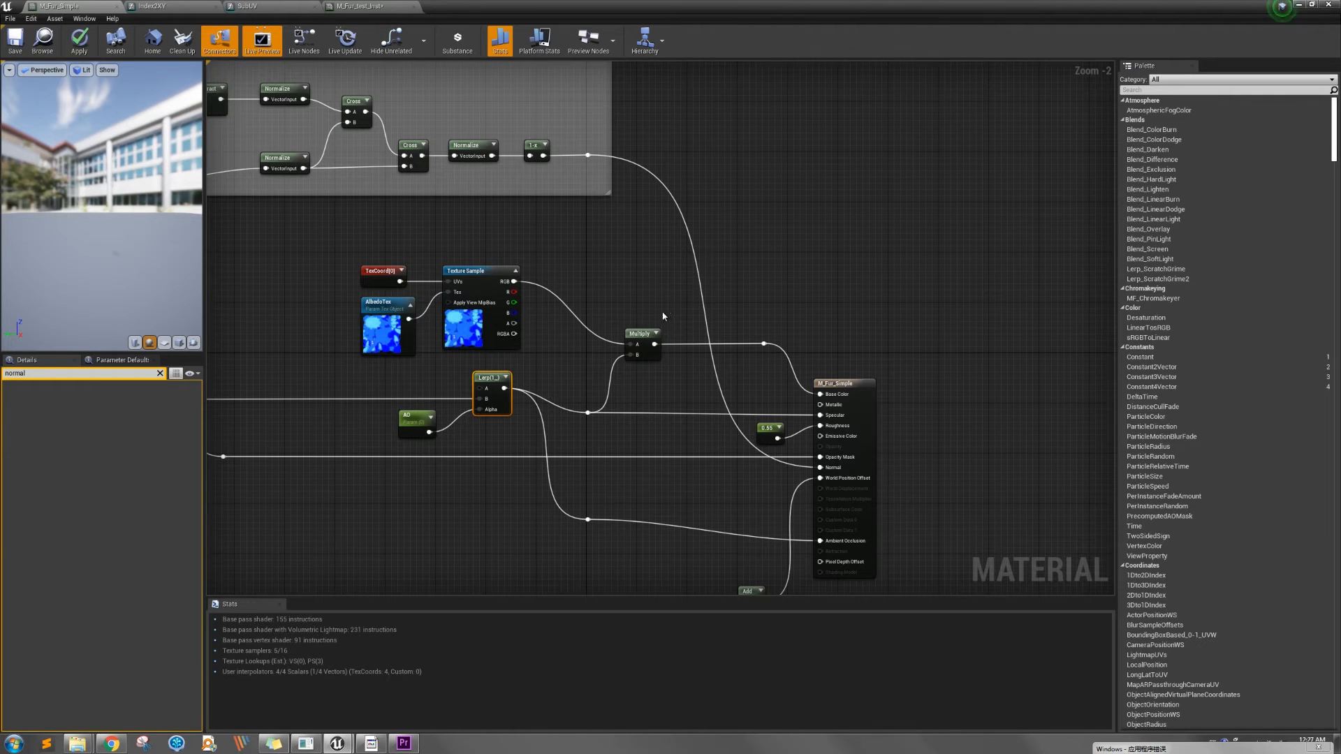
Select the Multiply node that combines the albedo texture with the Lerp output for Base Color
click(639, 335)
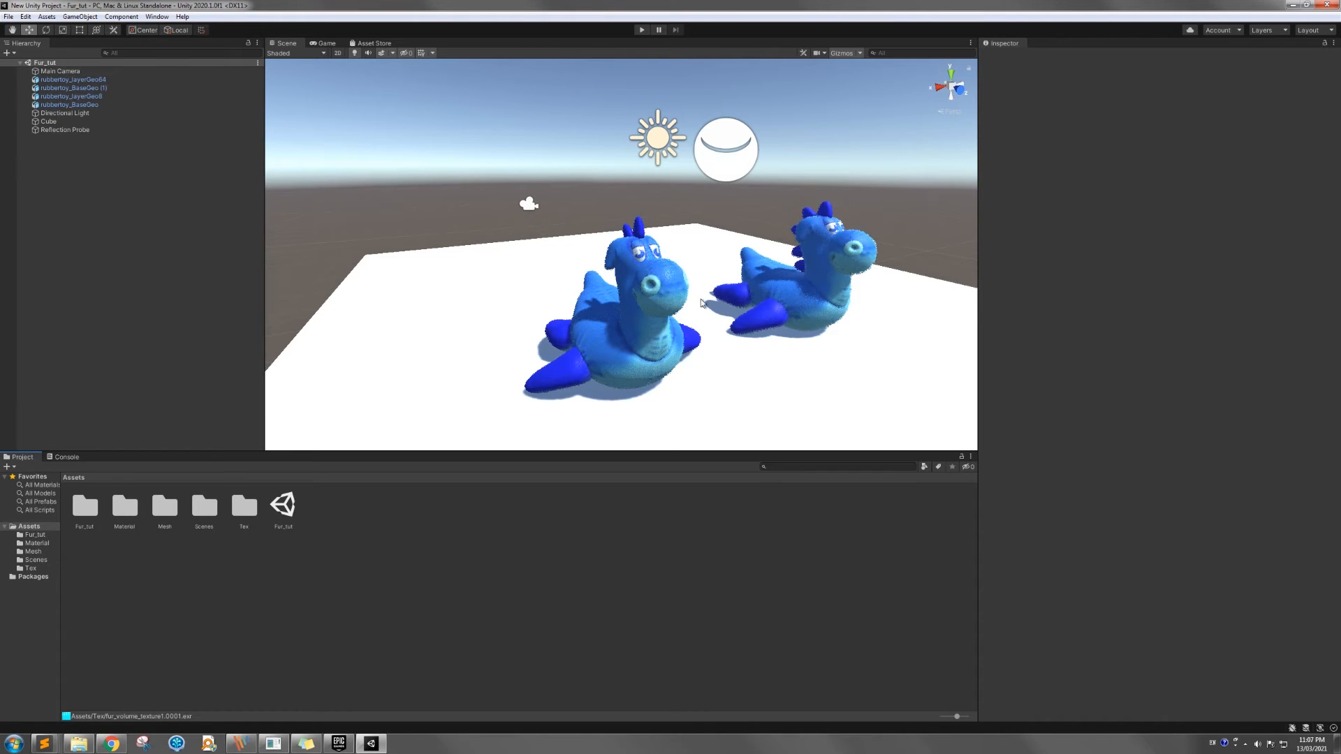
Look through the Mesh, Tex and Material folders of the Fur_tut project in Unity
click(34, 551)
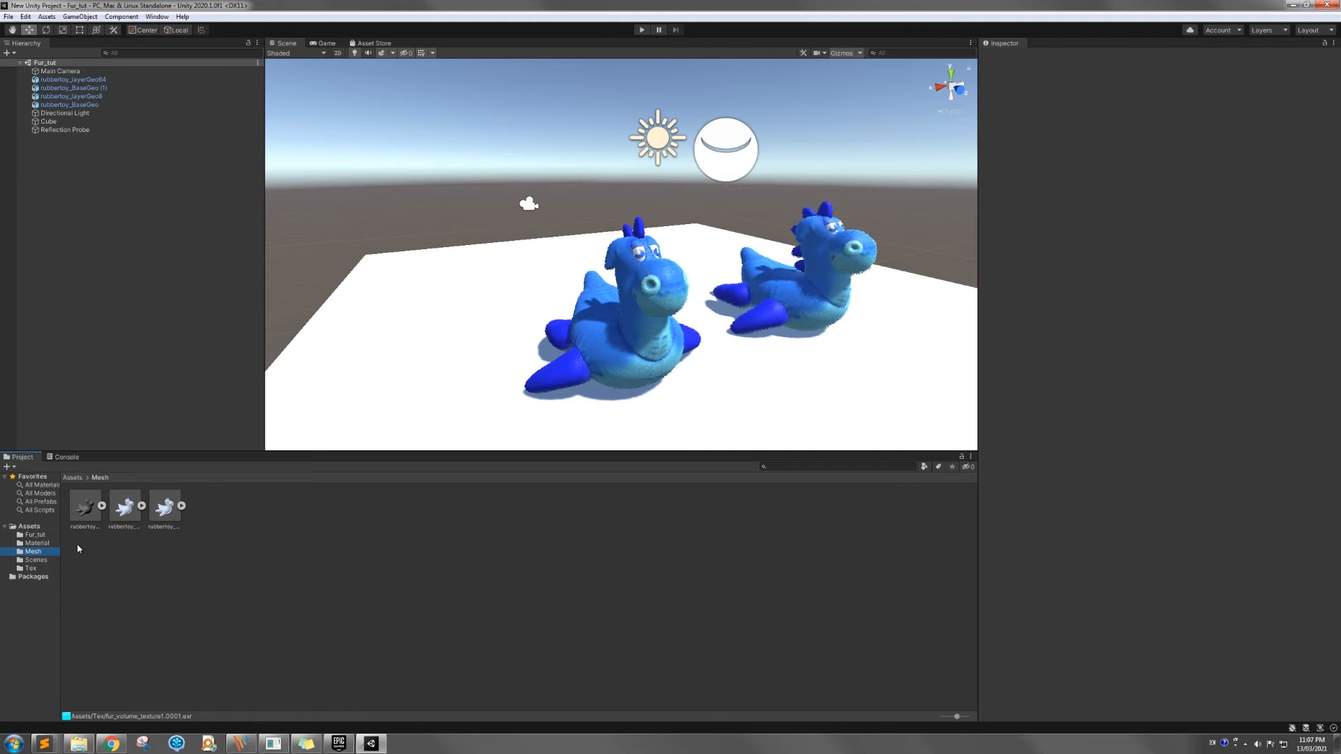
click(42, 567)
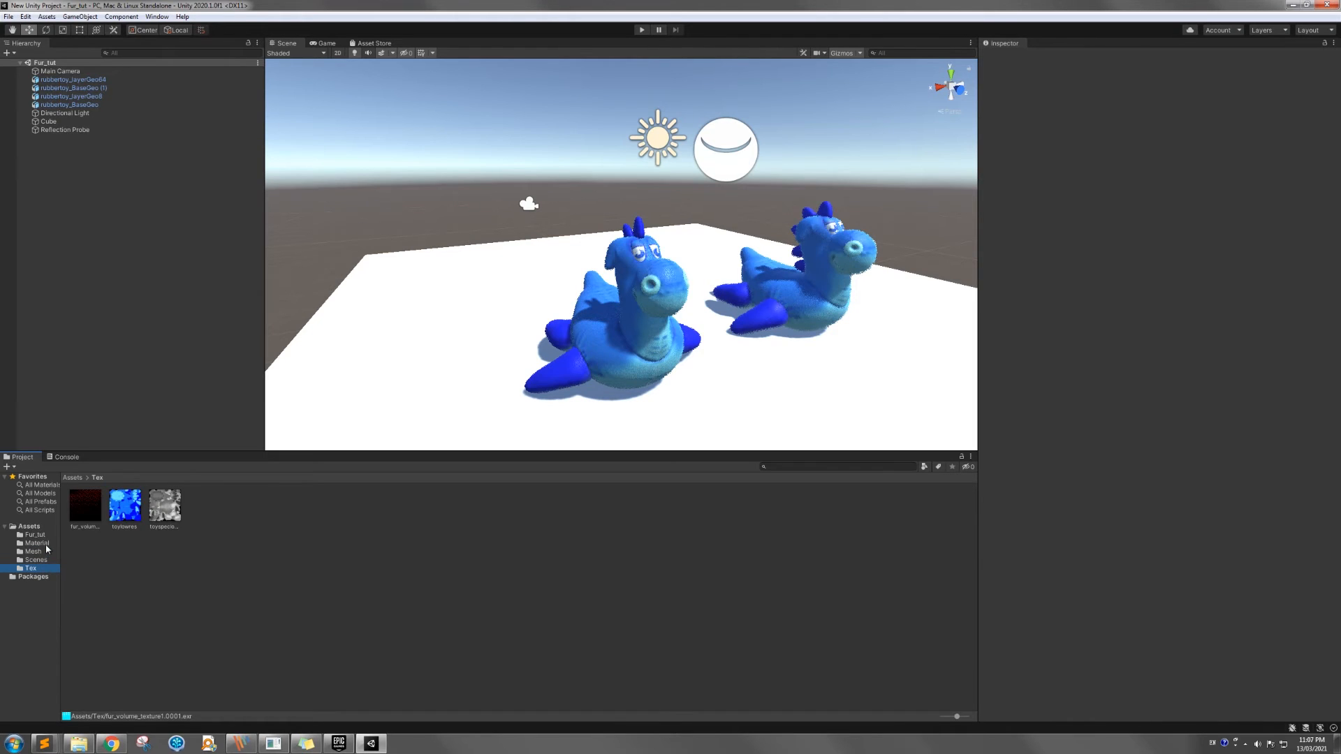
click(44, 543)
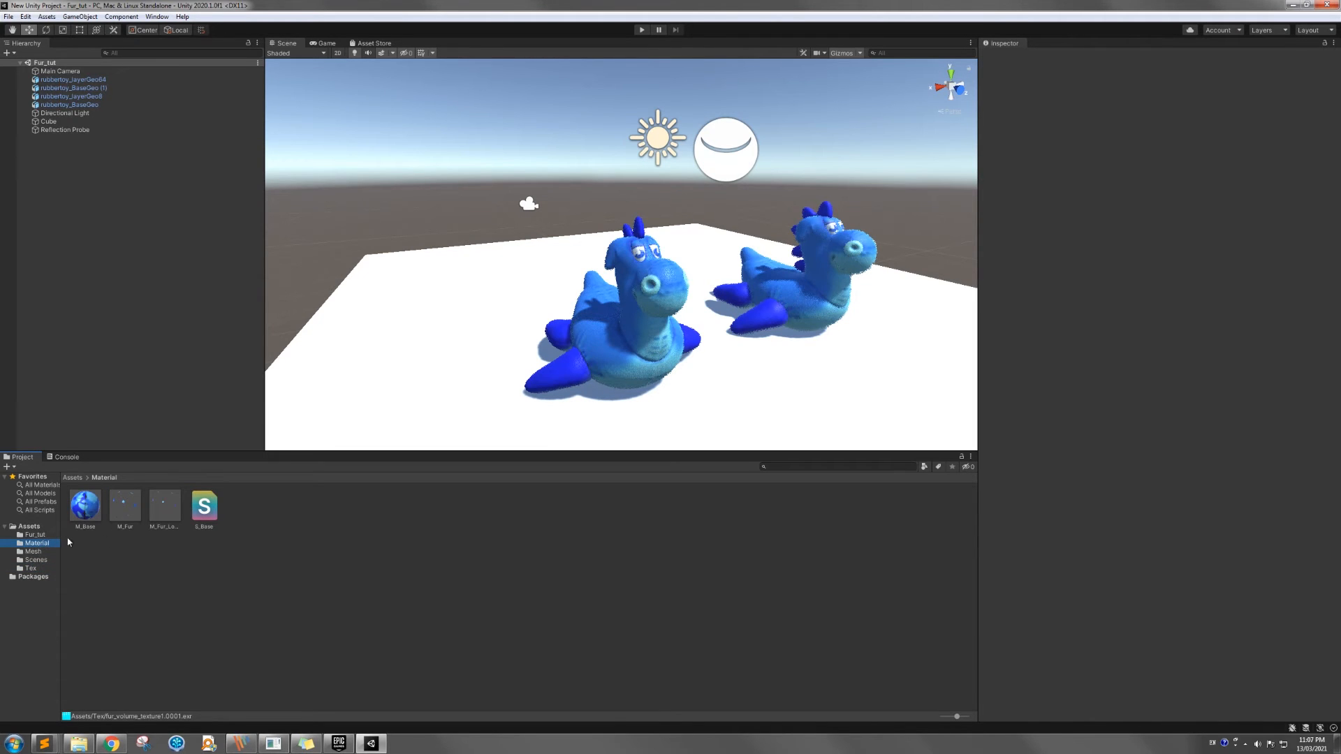
Review the import settings of rubbertoy_BaseGeo, rubbertoy_layerGeo8 and rubbertoy_layerGeo64 in the Mesh folder
click(40, 553)
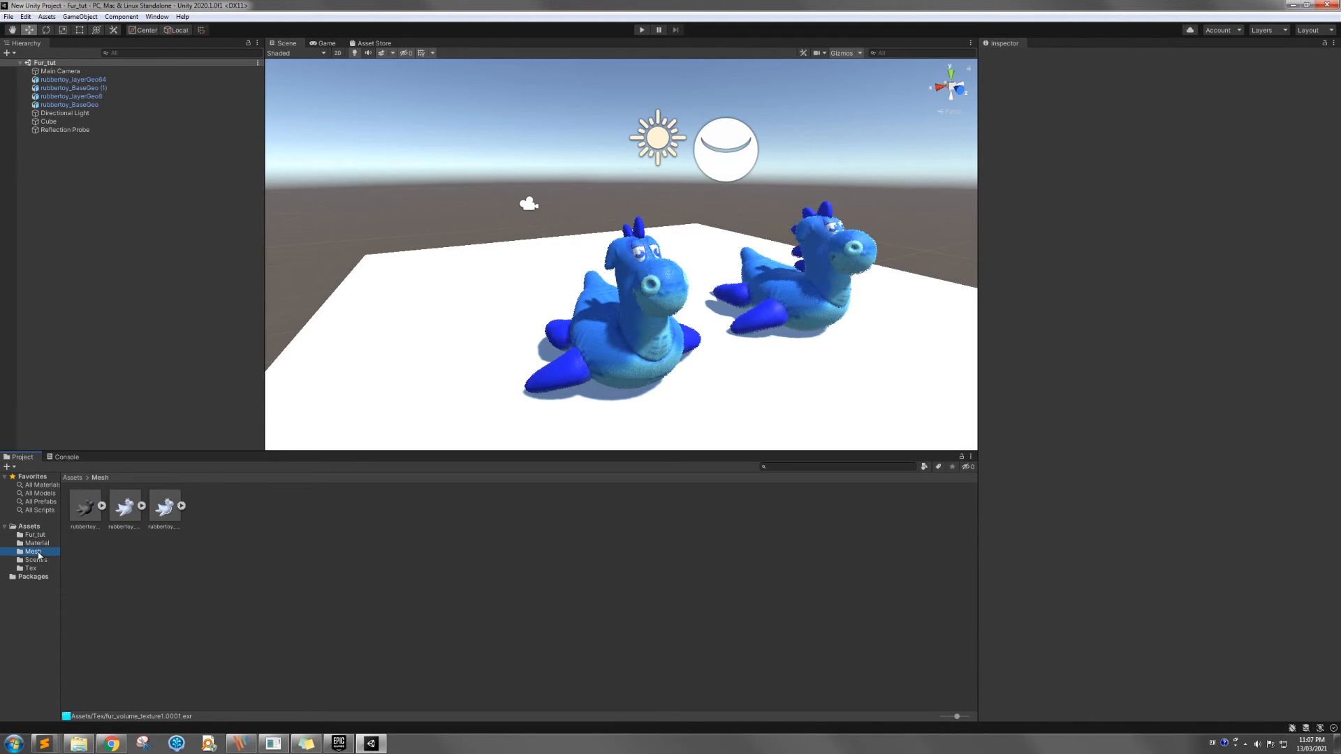
click(97, 524)
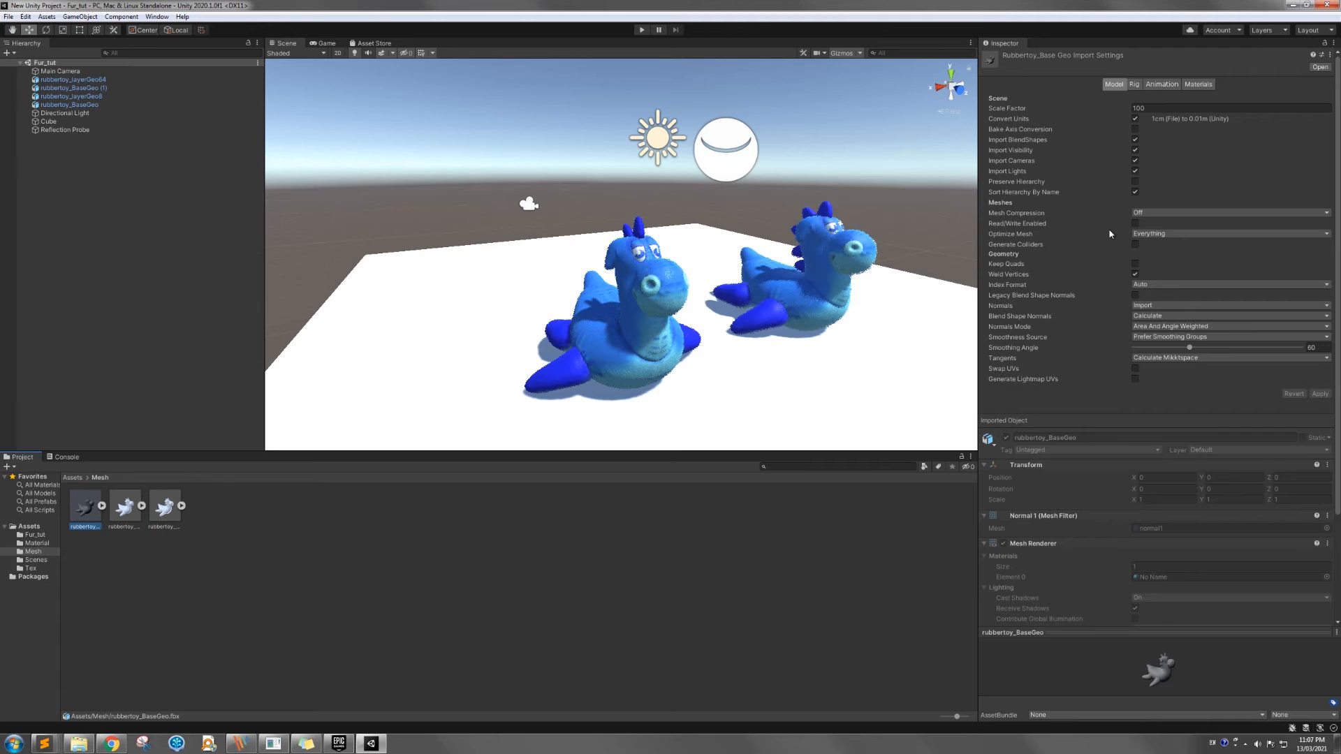
mouse_move(1107, 235)
click(138, 518)
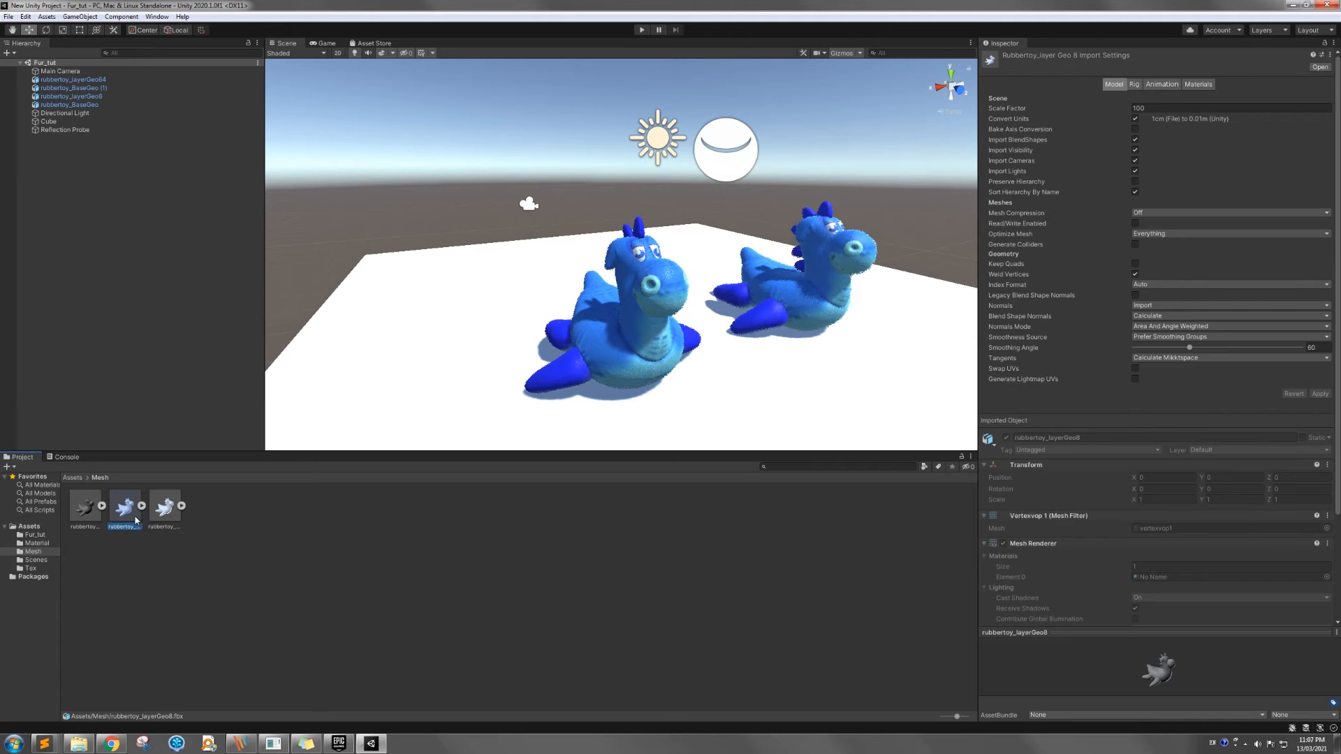
click(159, 520)
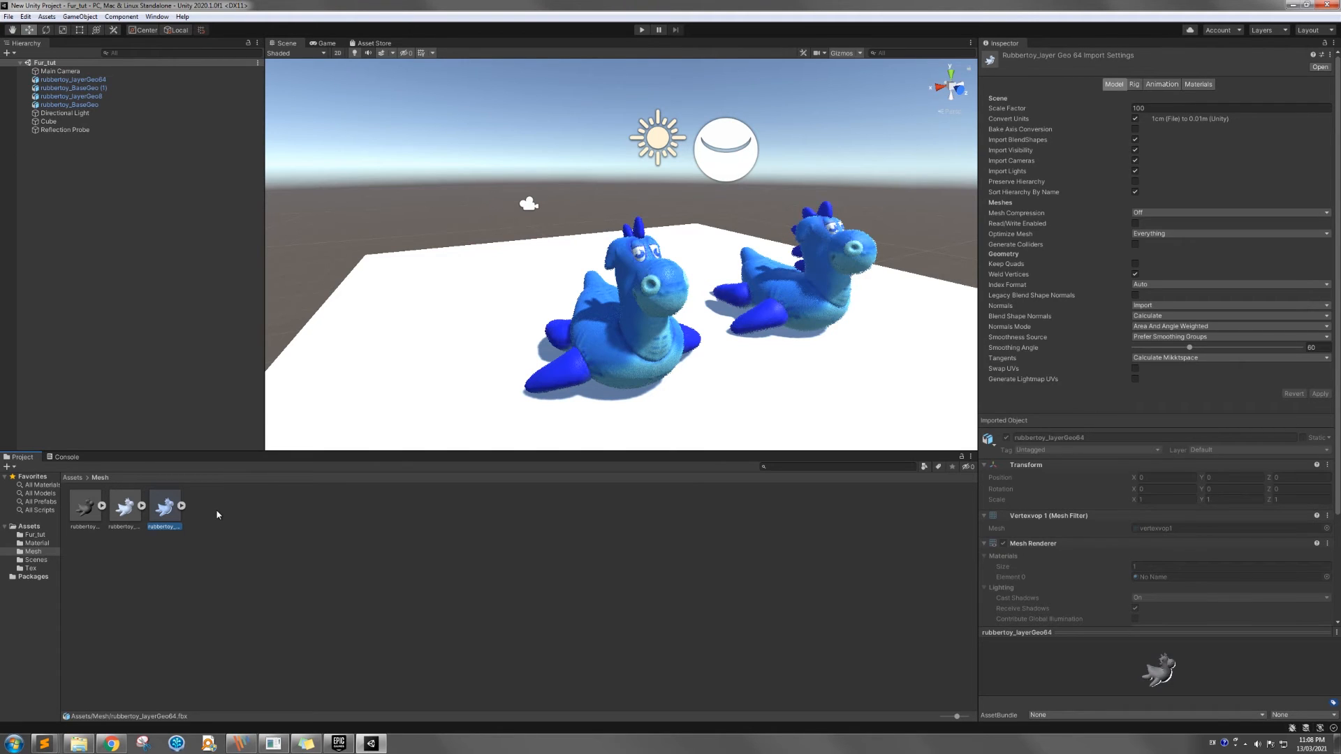
click(124, 510)
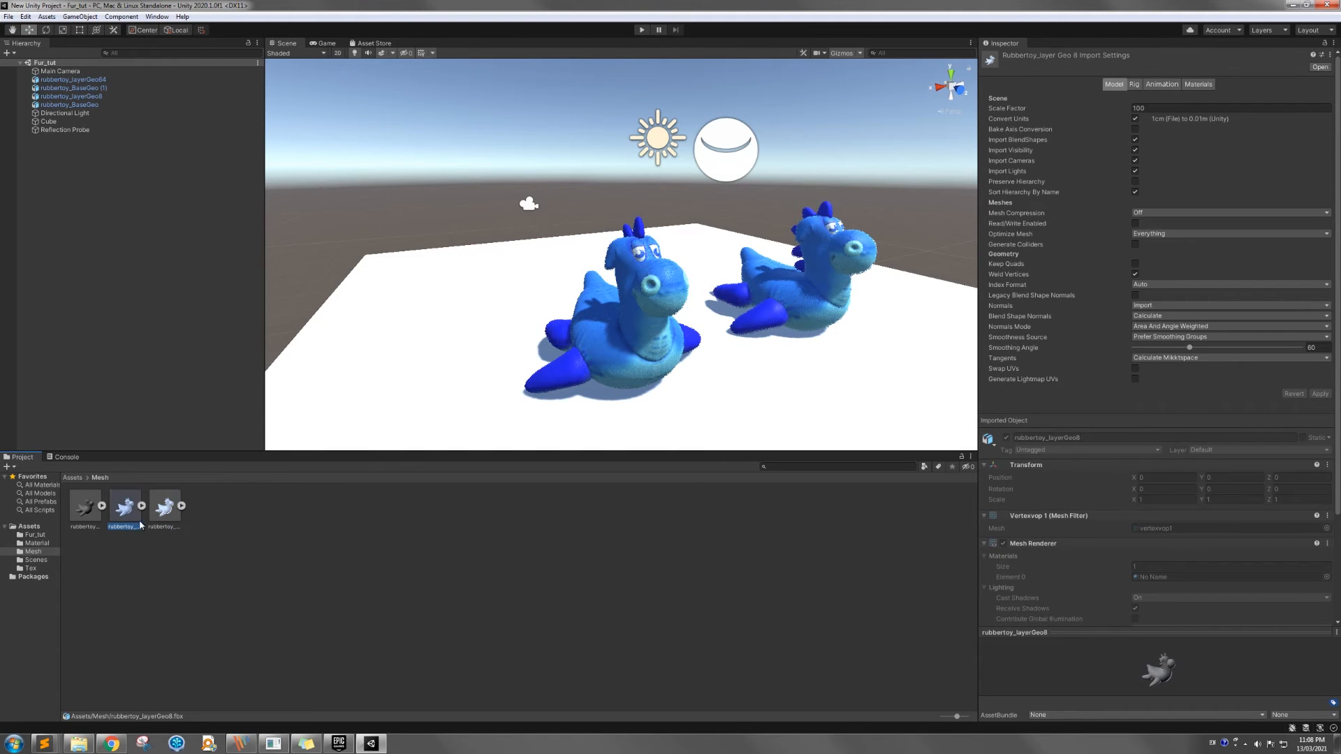
Review the import settings of the fur_volume_texture1.0001, toylowres and toyspeclowres textures in the Tex folder
click(30, 569)
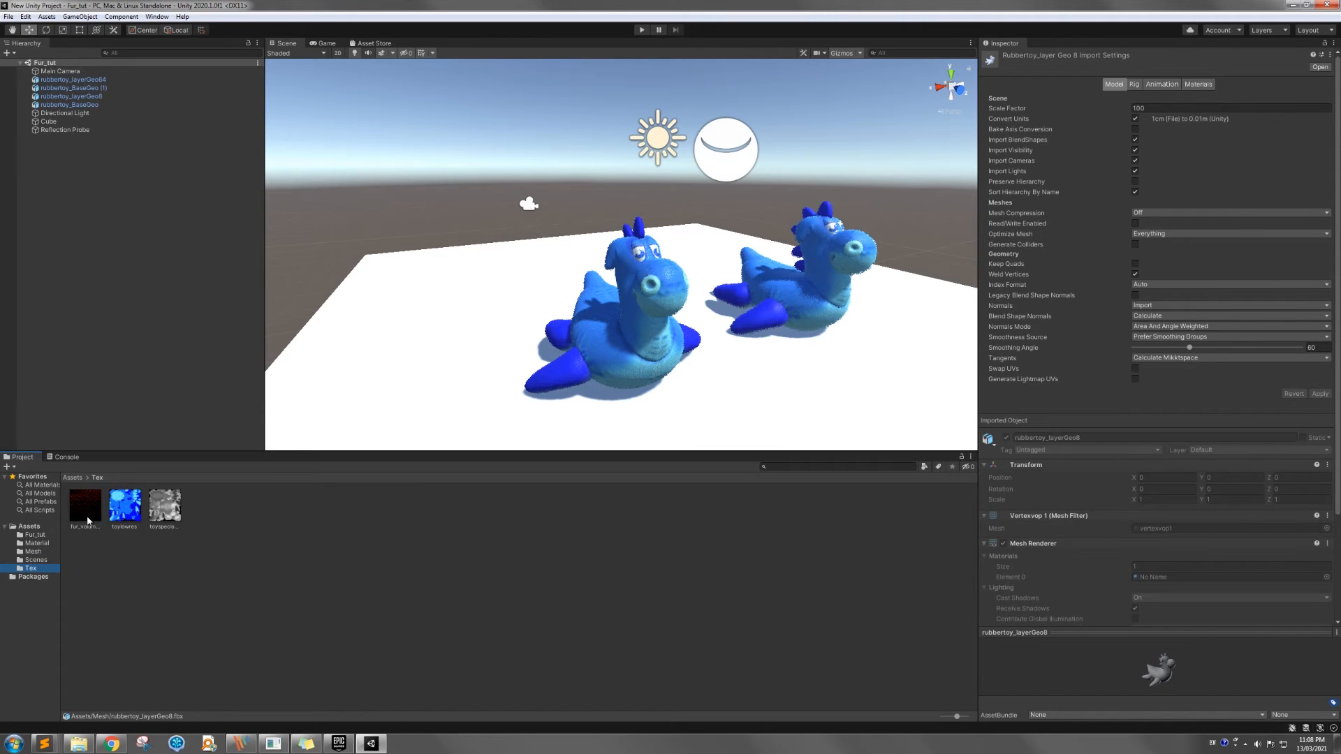
click(88, 520)
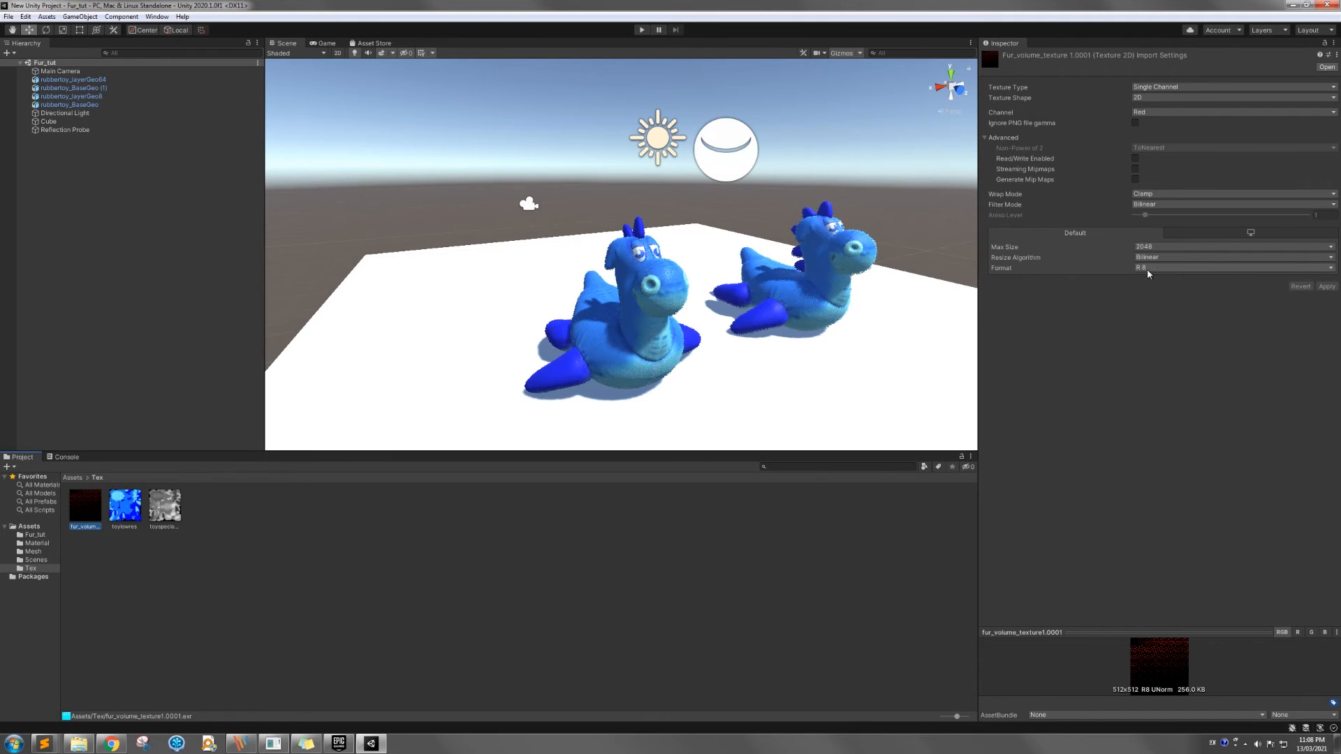
click(121, 512)
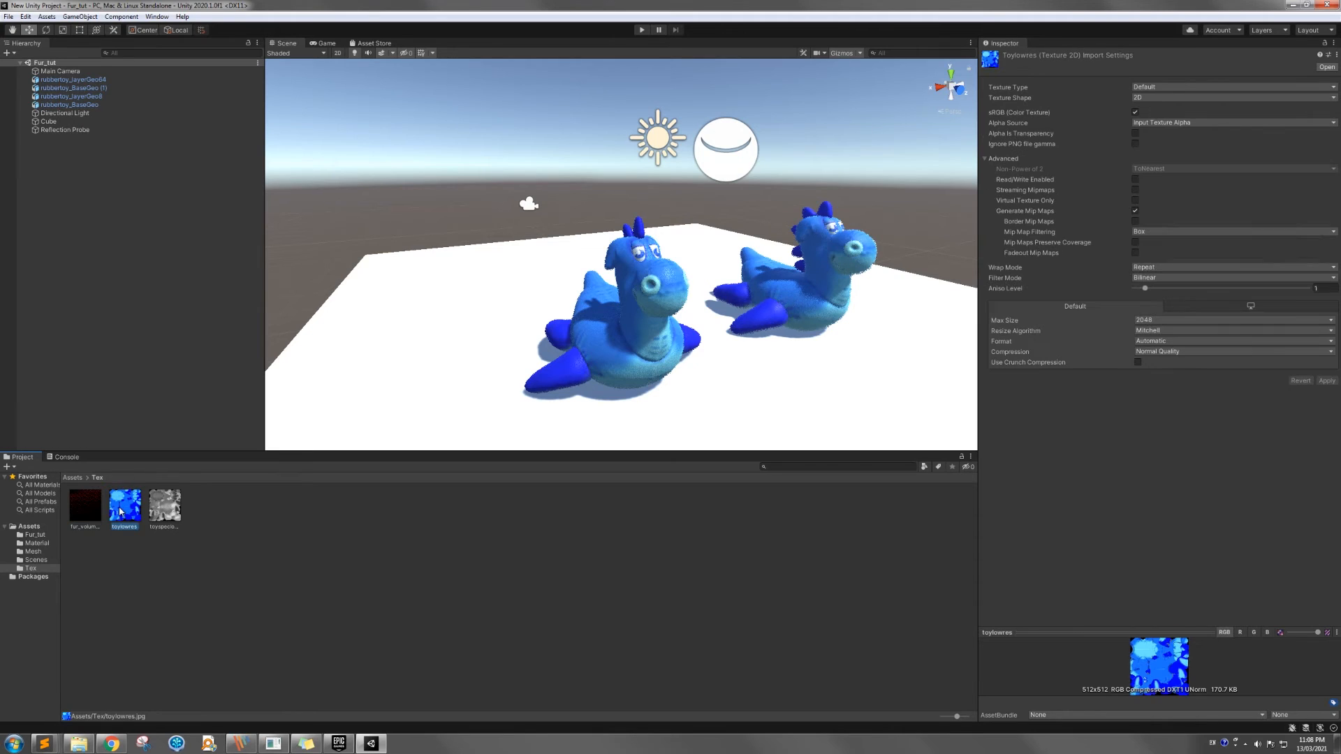
click(166, 513)
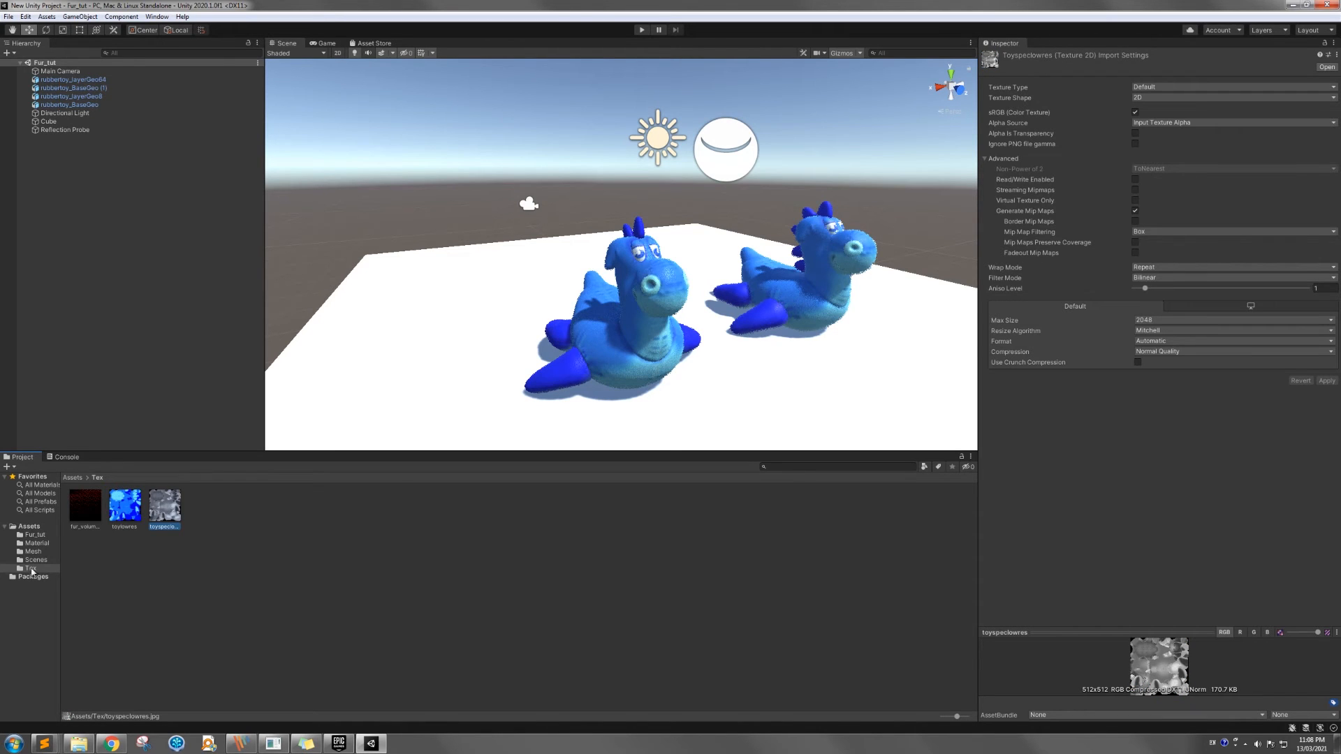
Inspect the M_Base and M_Fur materials and the S_Base shader in the Material folder, ending with M_Fur selected
click(41, 544)
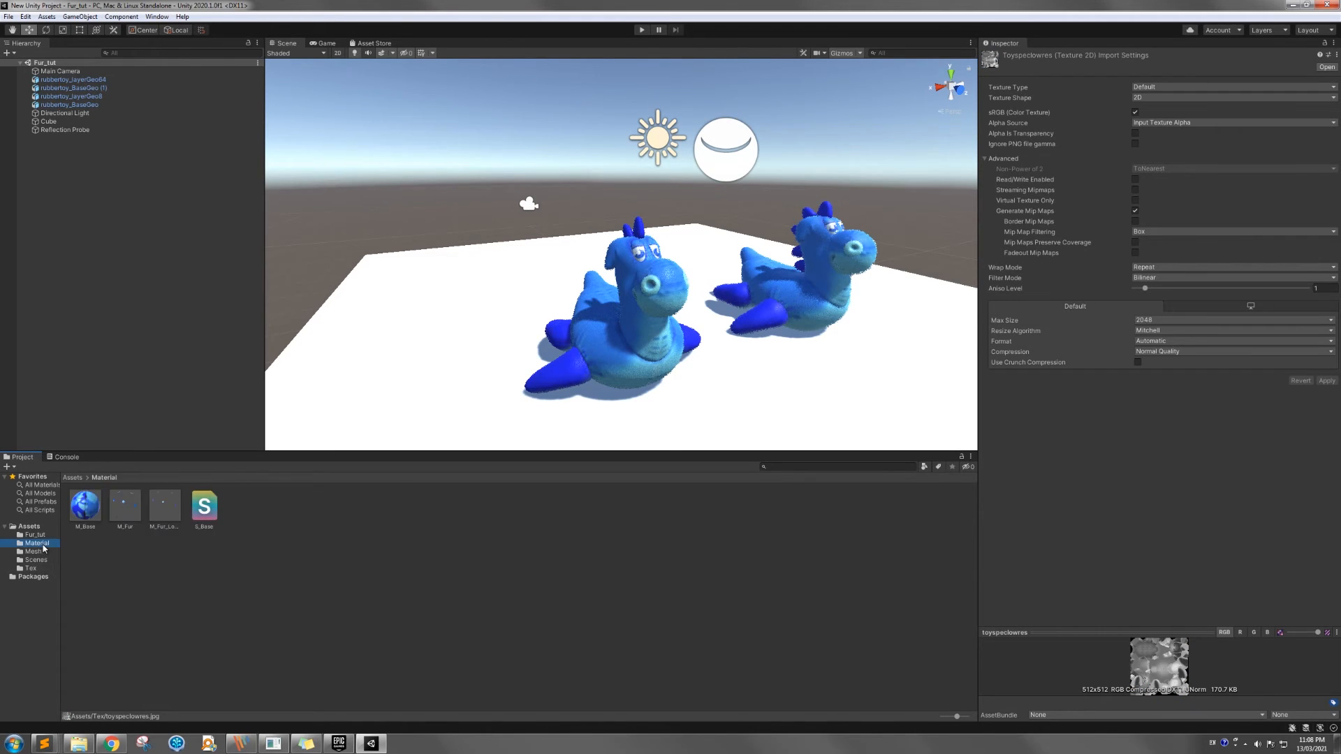
click(84, 515)
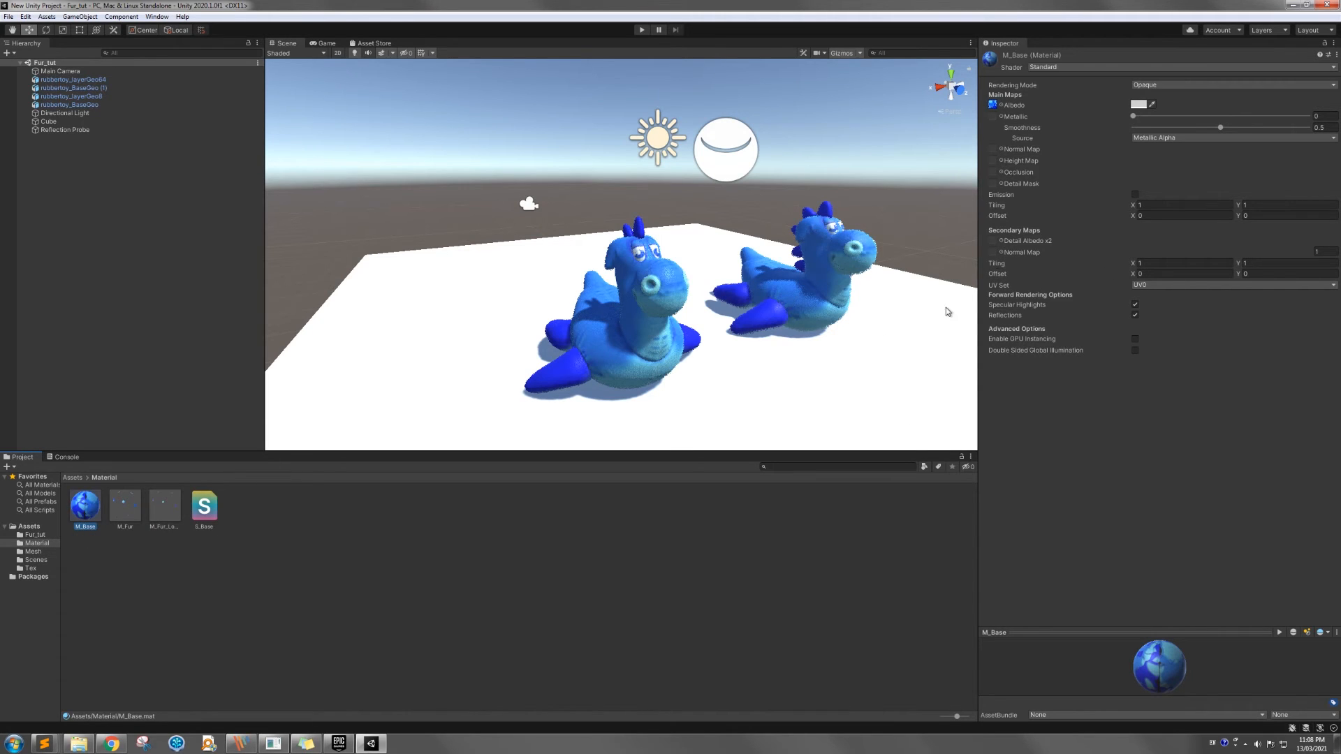
click(134, 512)
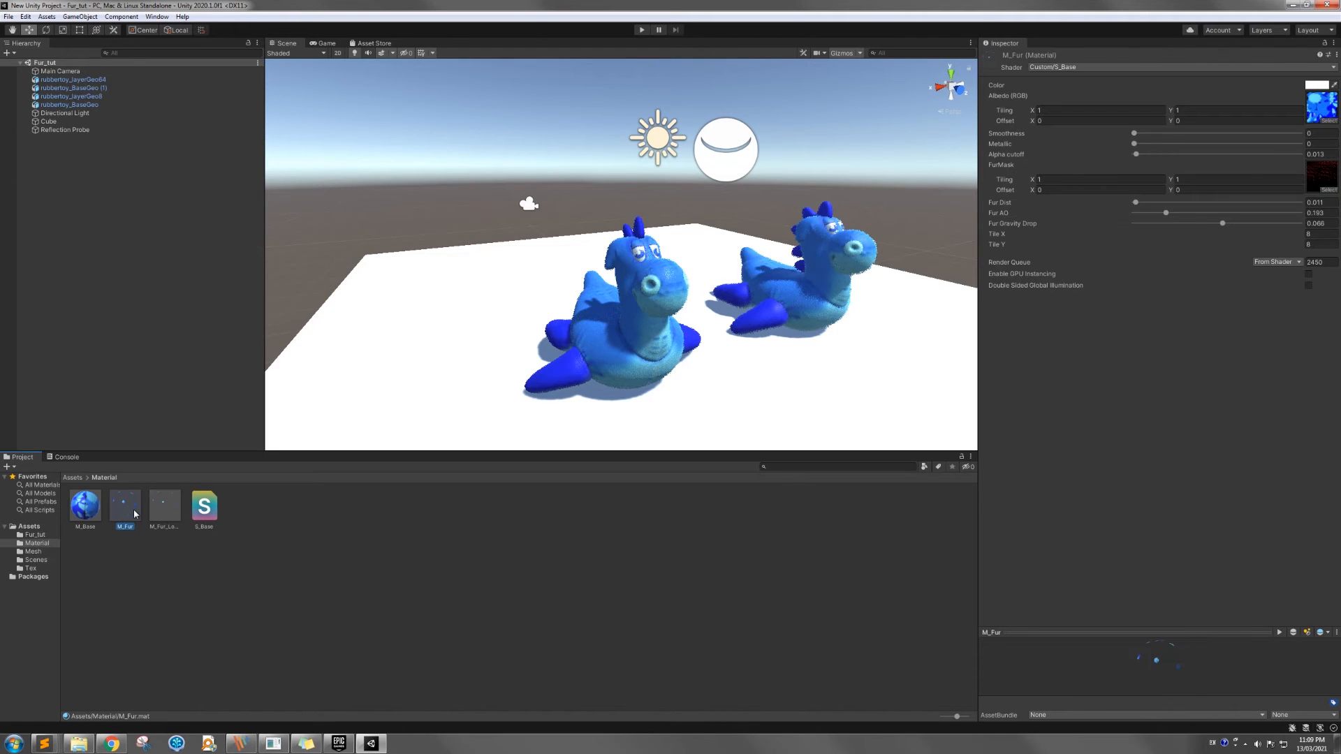
click(203, 522)
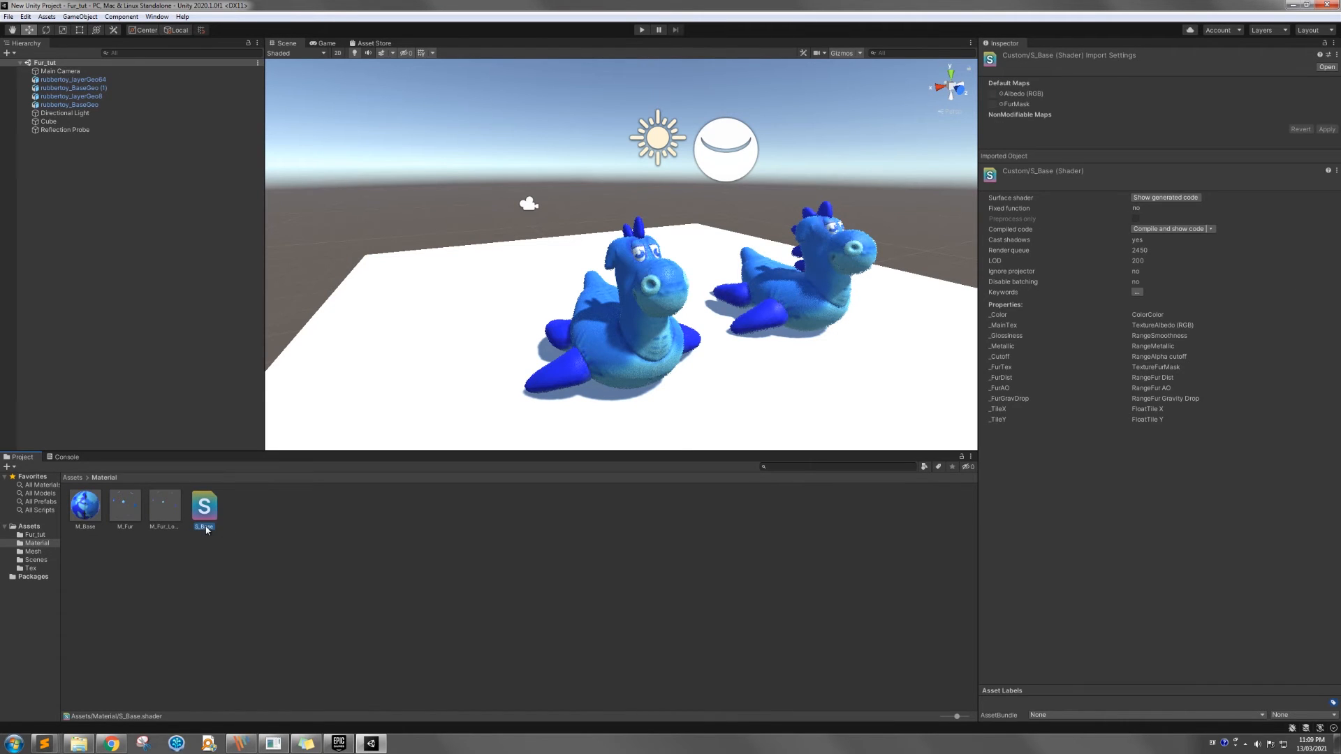
click(128, 517)
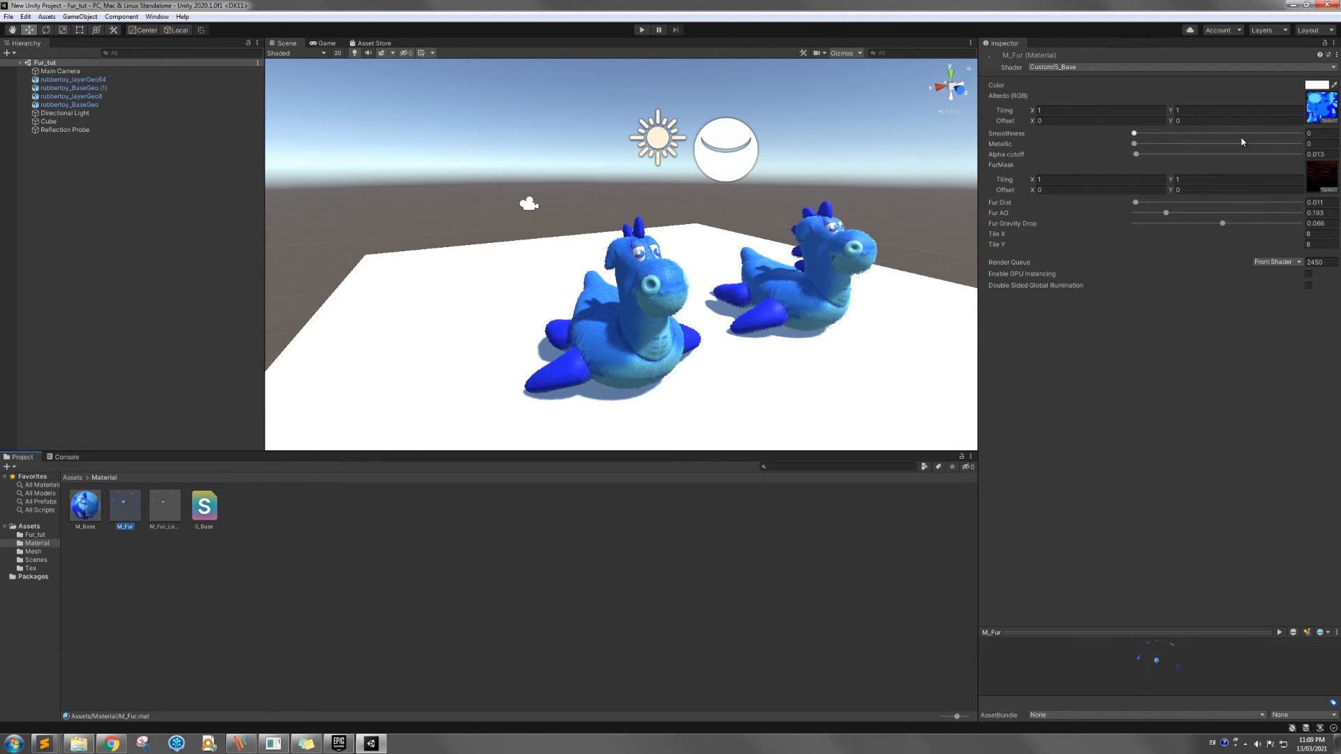
Try a red tint (D92222) as the M_Fur material's color and set it back to white
click(1316, 84)
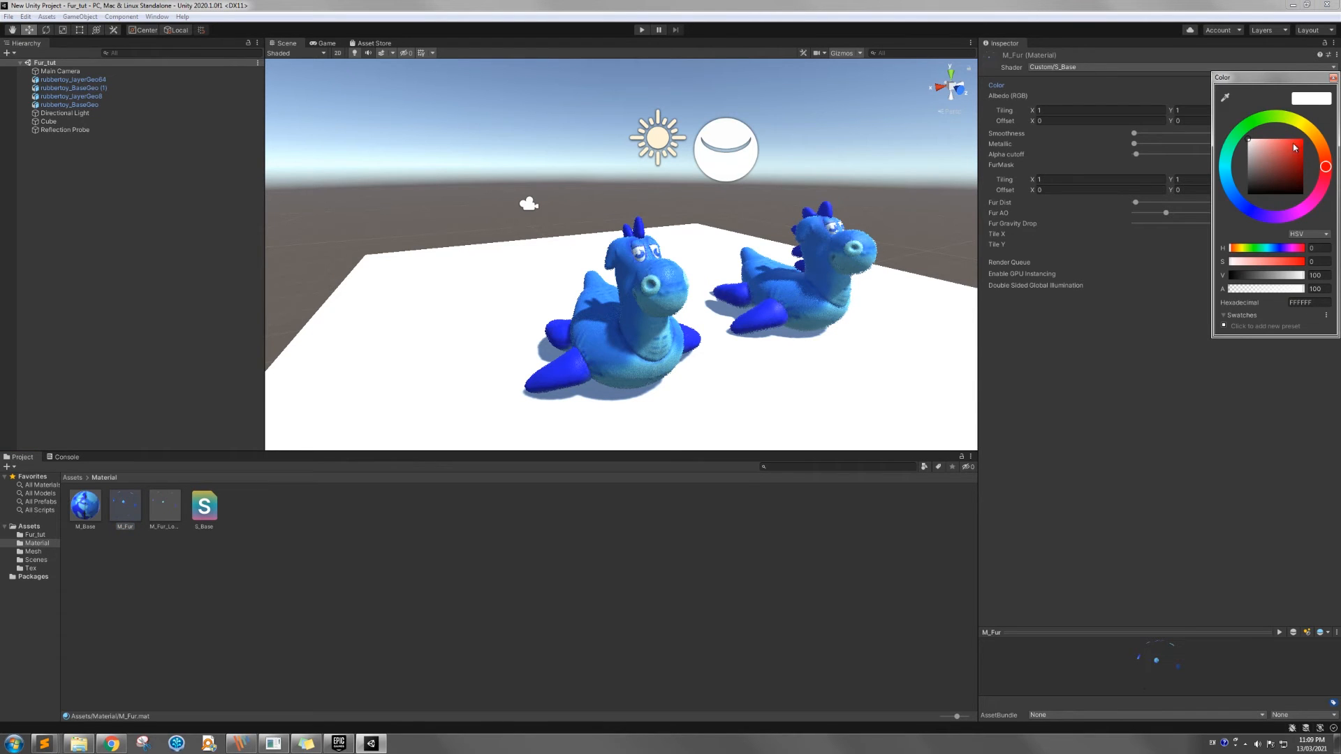
click(1295, 146)
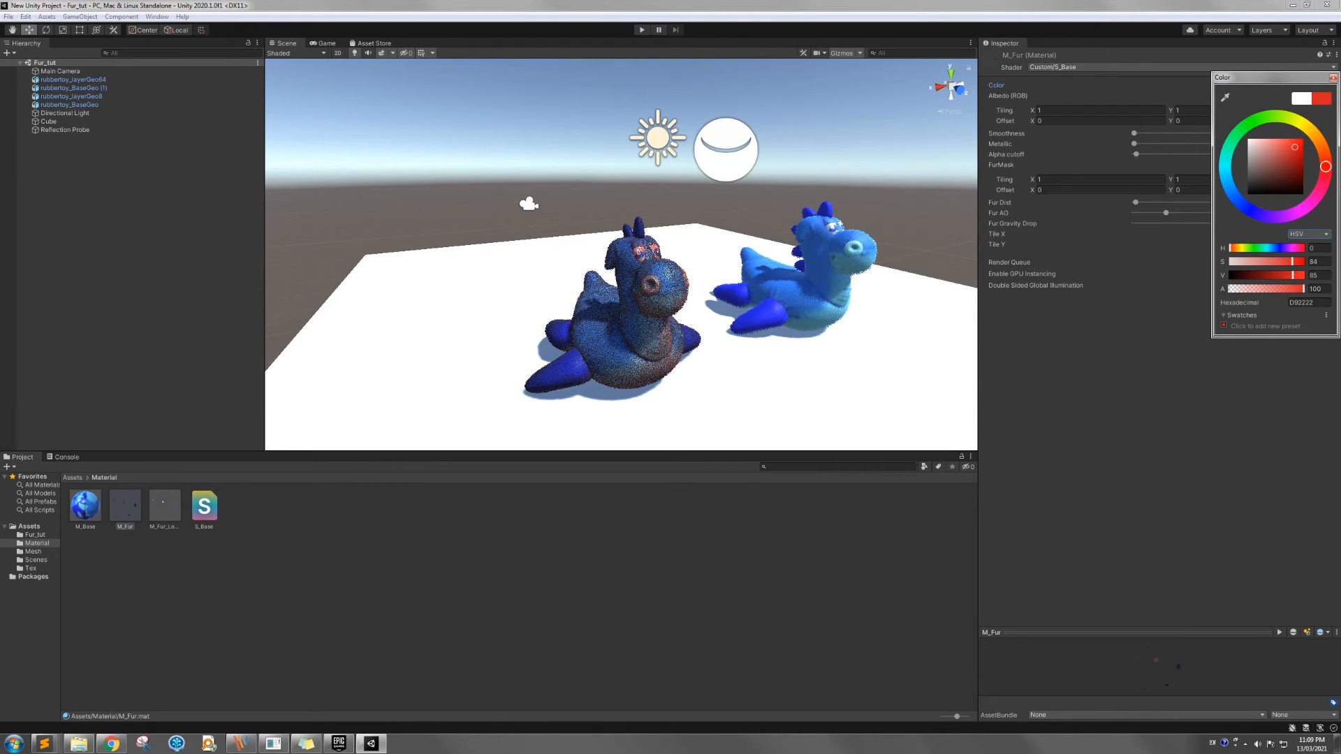
click(1333, 78)
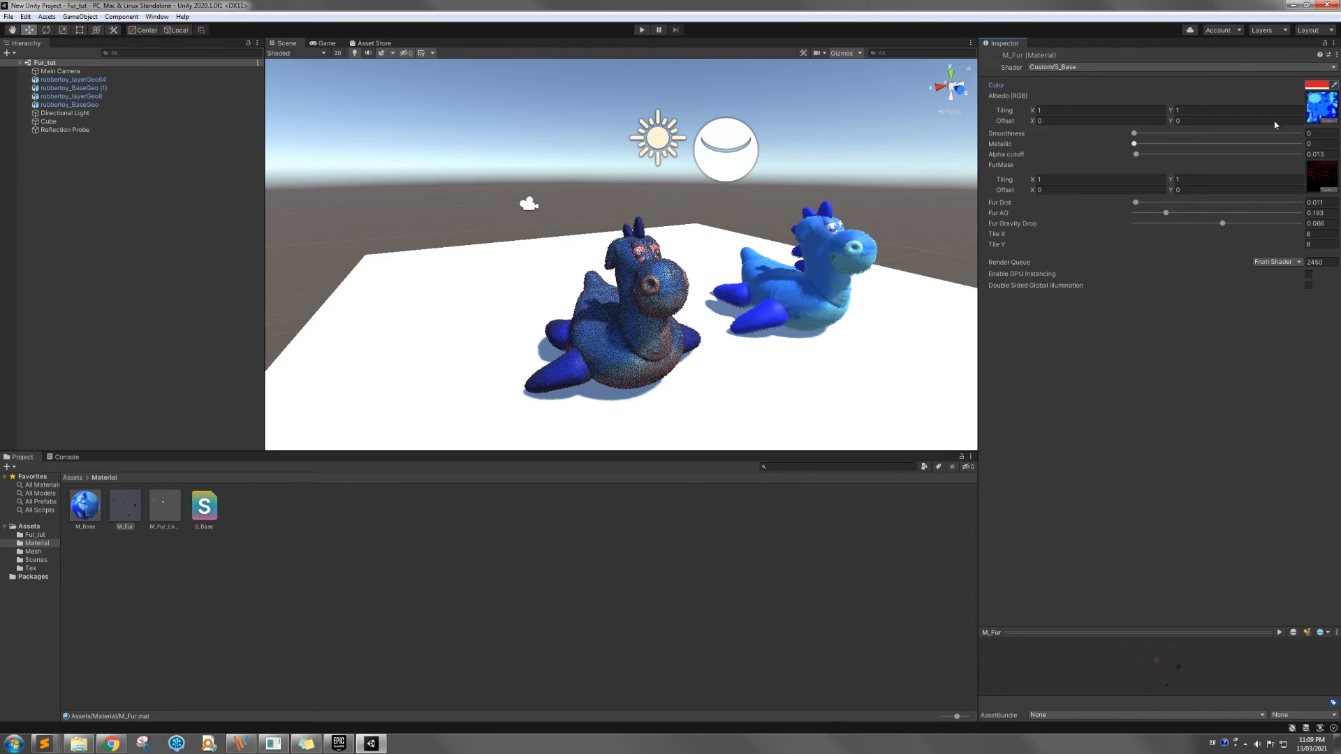
click(1322, 89)
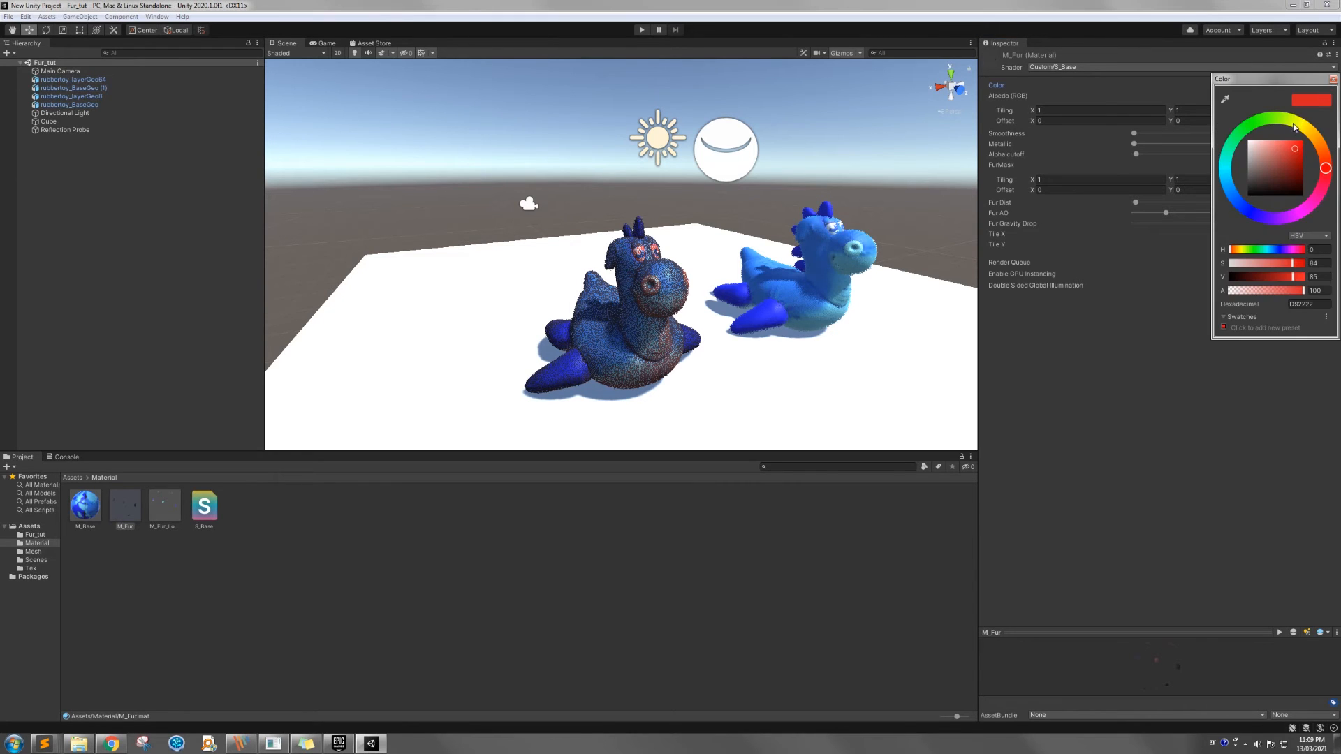
click(1250, 142)
click(1332, 80)
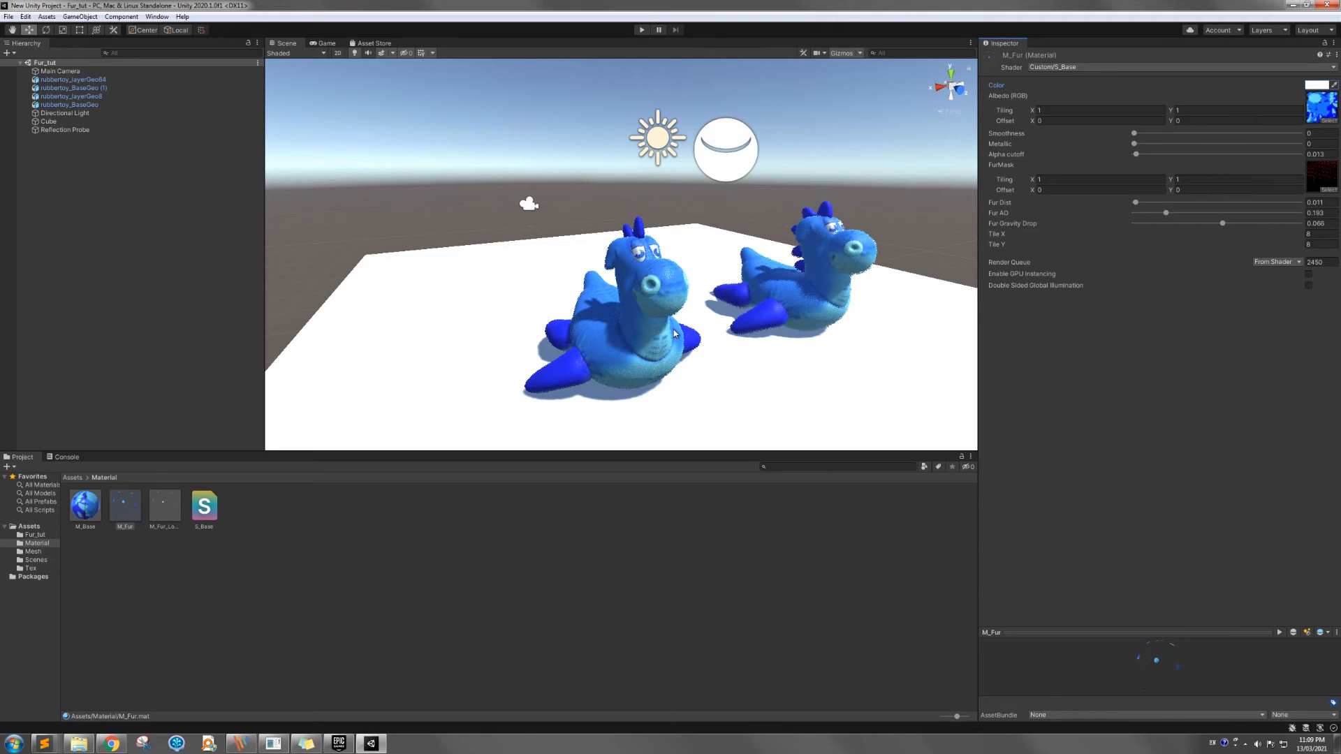
Try different alpha cutoff values on M_Fur against a close view of the front toy and finish at 0.03
right_drag(669, 341, 651, 345)
scroll(652, 345, up, 5)
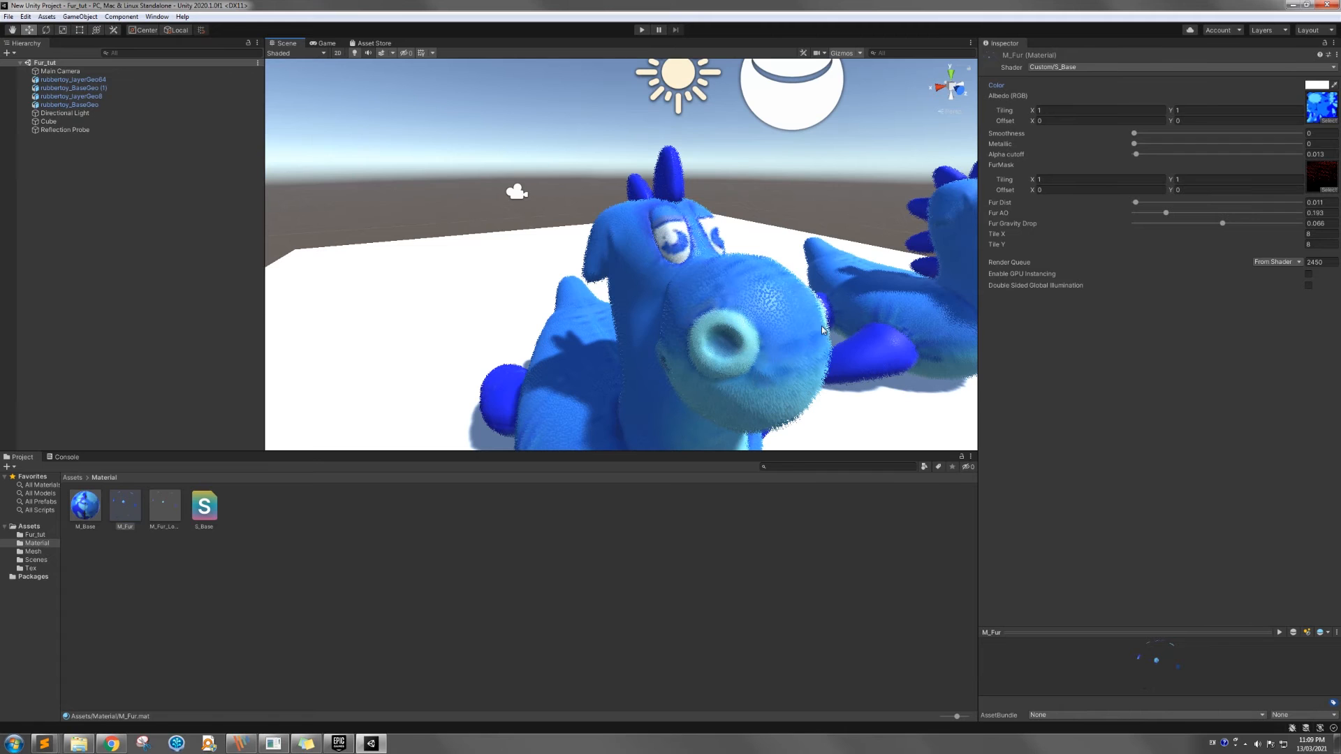
drag(1185, 154, 1150, 162)
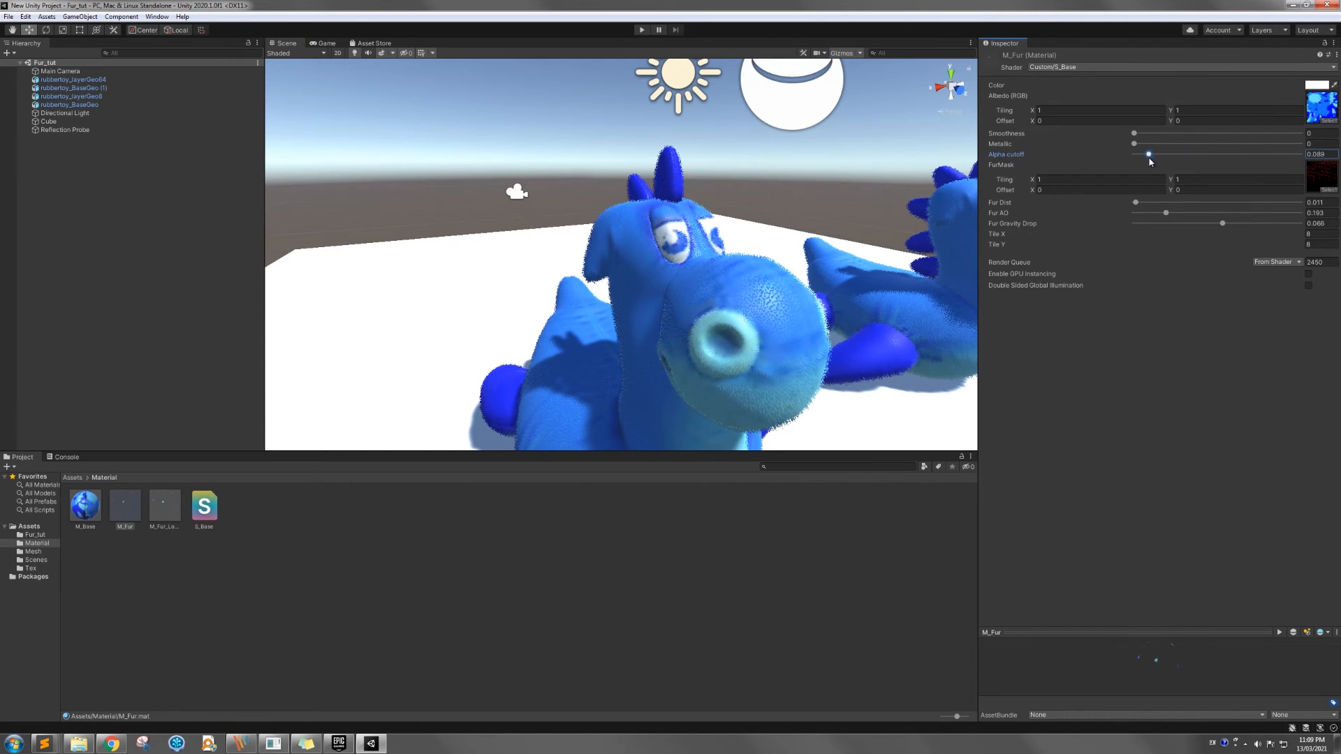
click(1315, 154)
text(0.)
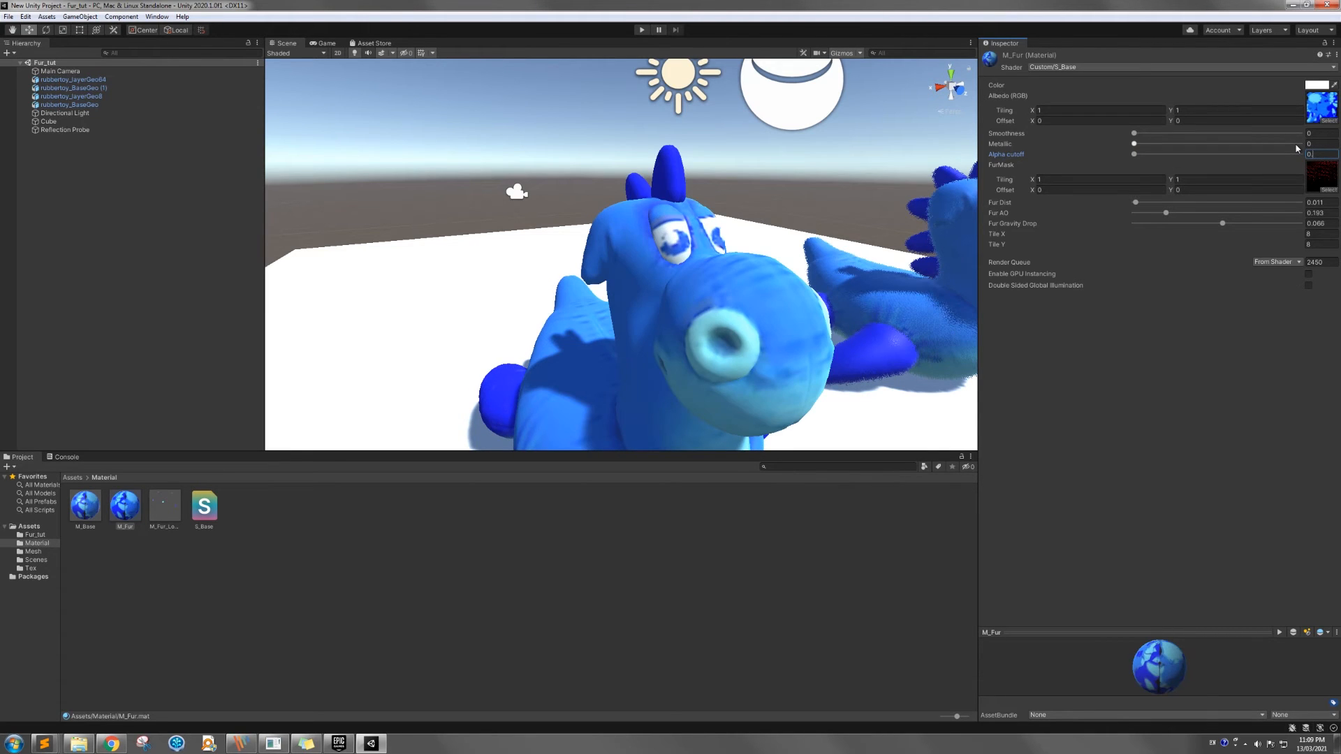
text(01)
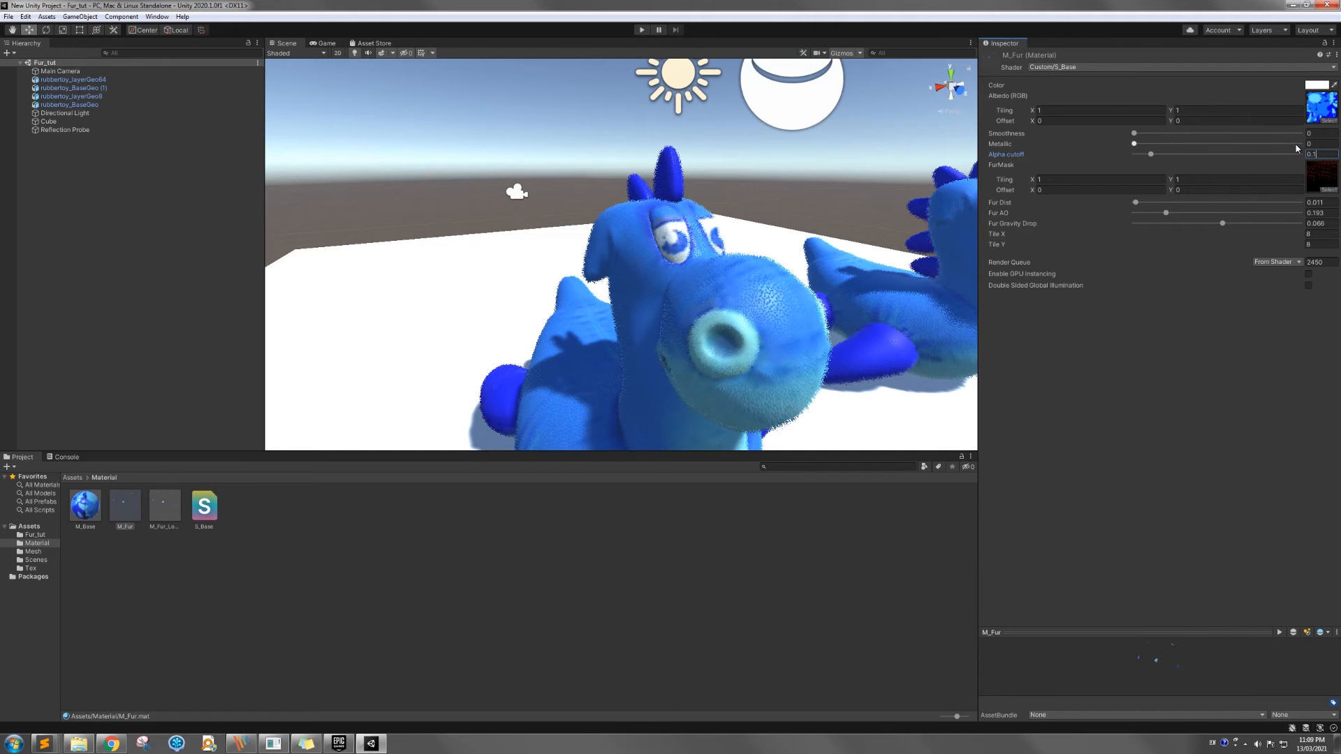
key(BackSpace)
text(03)
click(1234, 351)
Try a longer Fur Dist of about 0.043 on M_Fur and finish with Fur Dist at 0.01
drag(1137, 204, 1144, 206)
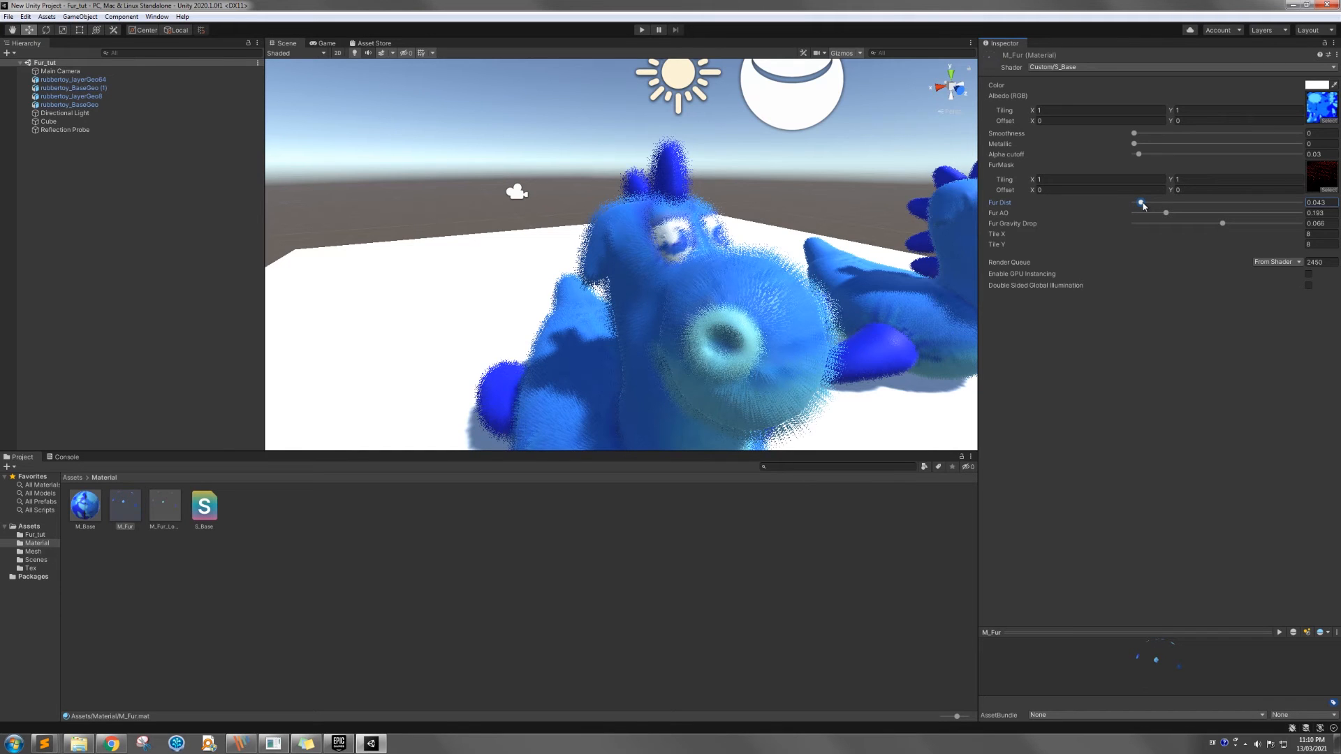
click(1320, 204)
text(0.01)
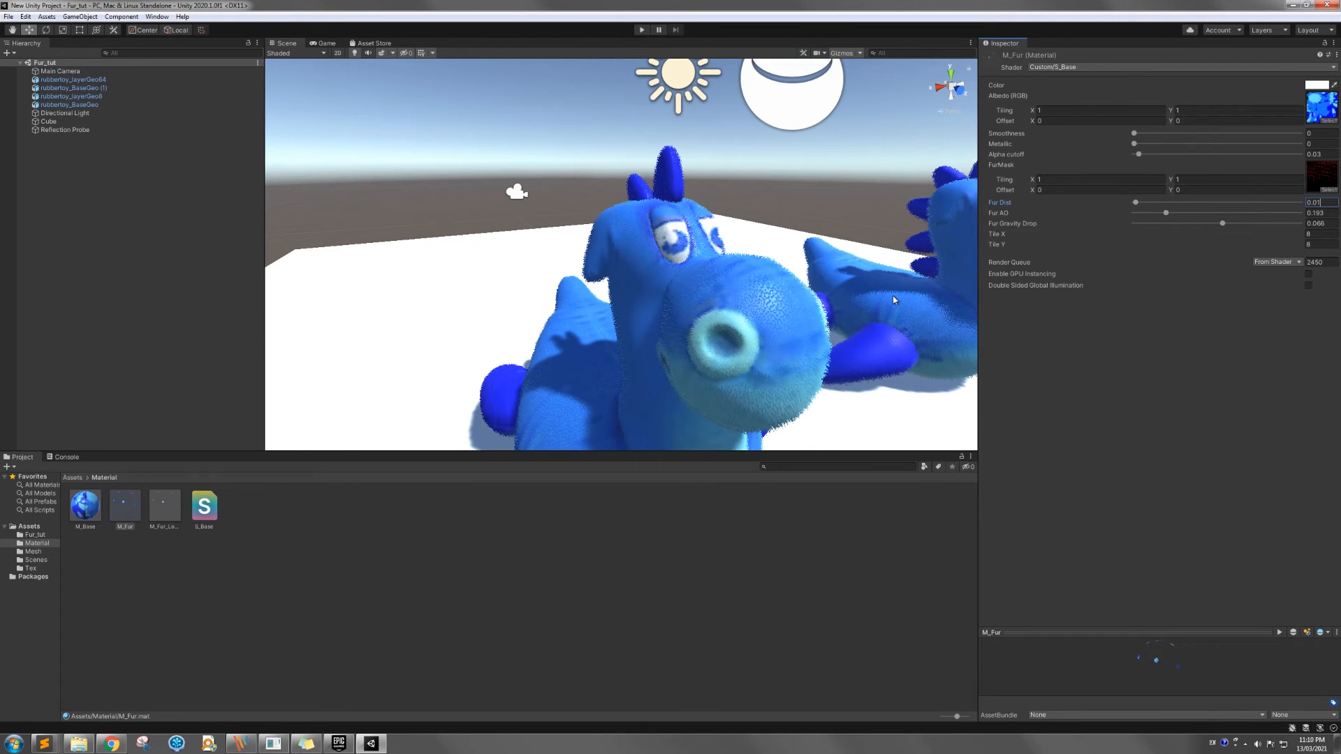
Adjust M_Fur's Fur AO to about 0.27 and its Fur Gravity Drop to about -0.029
click(1166, 214)
drag(1168, 217, 1210, 218)
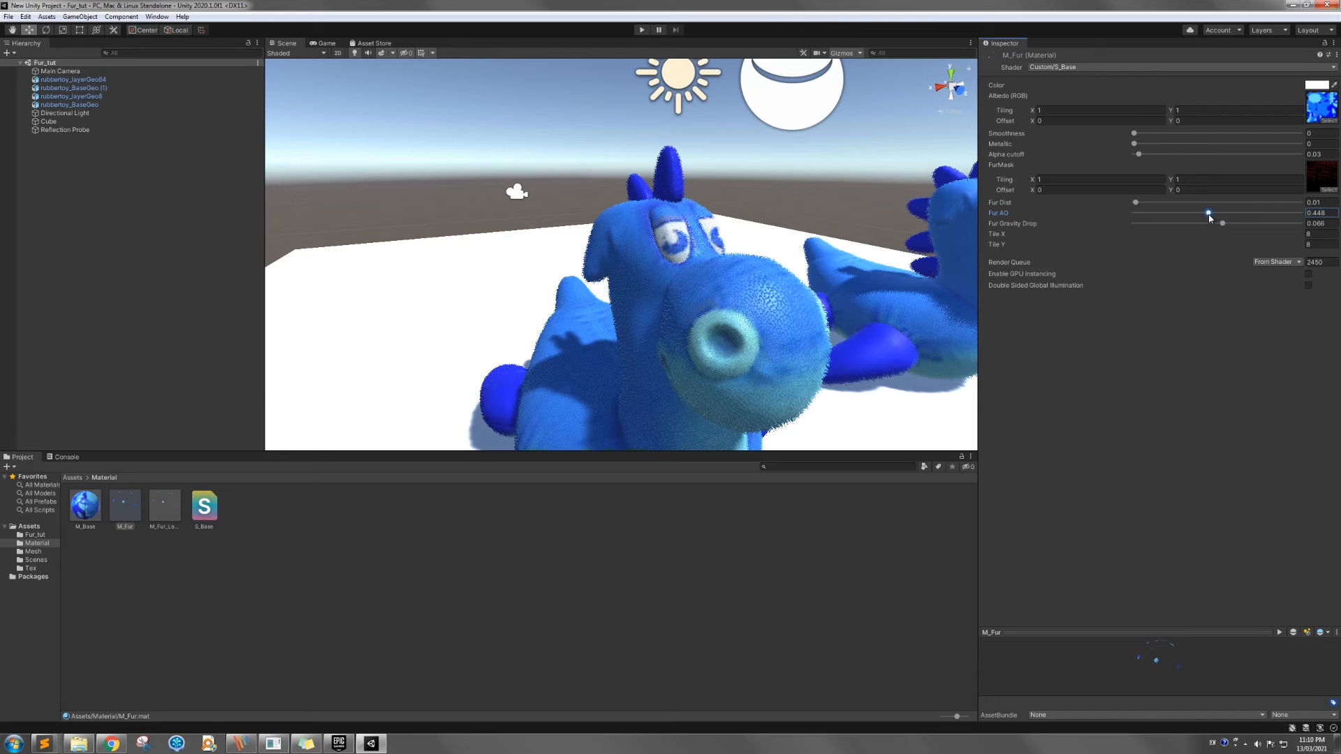
drag(1209, 216, 1203, 216)
drag(1185, 216, 1179, 215)
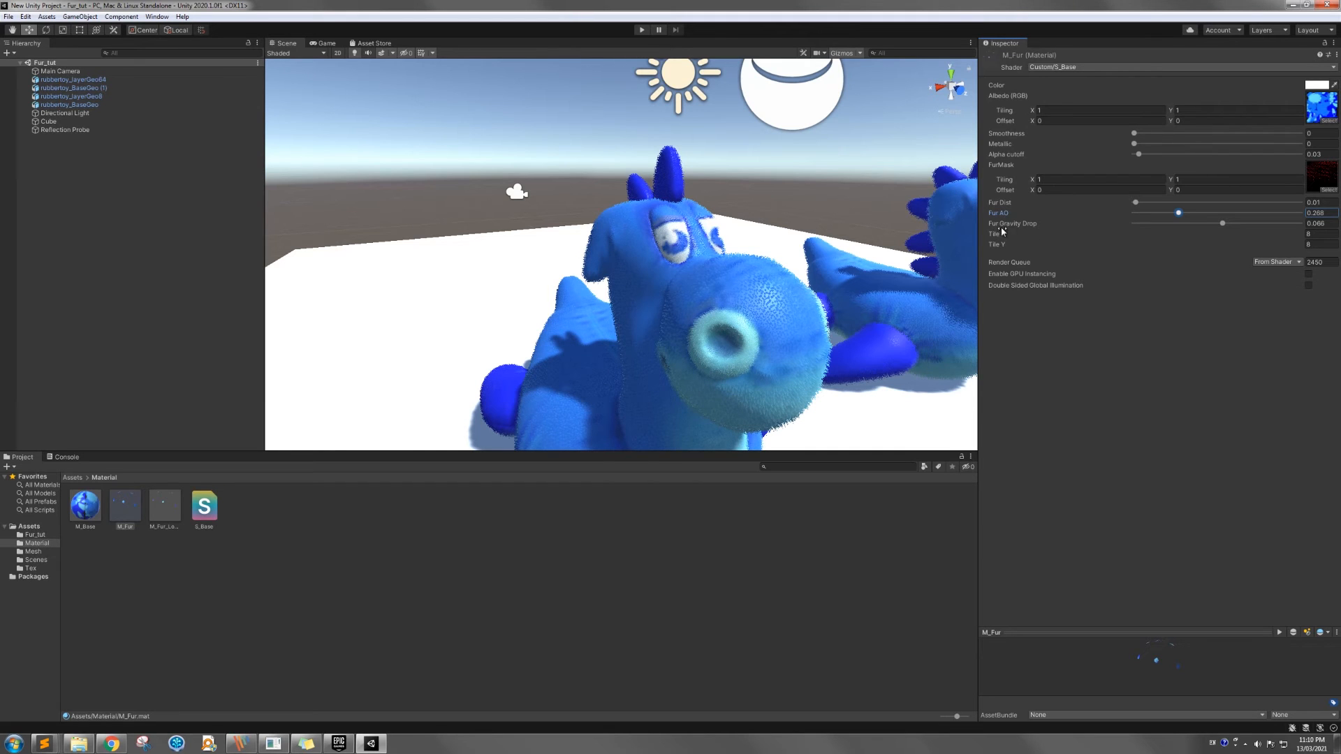
drag(1223, 224, 1232, 224)
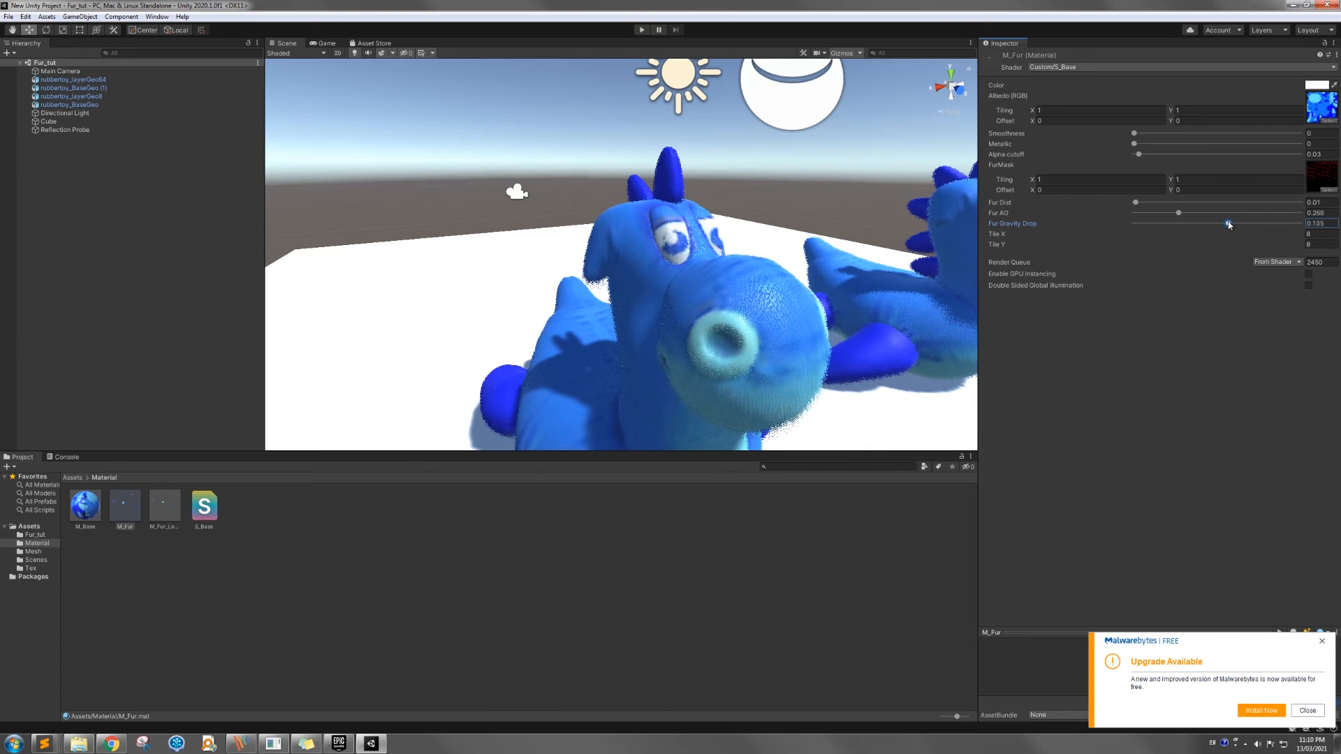
drag(1232, 224, 1215, 223)
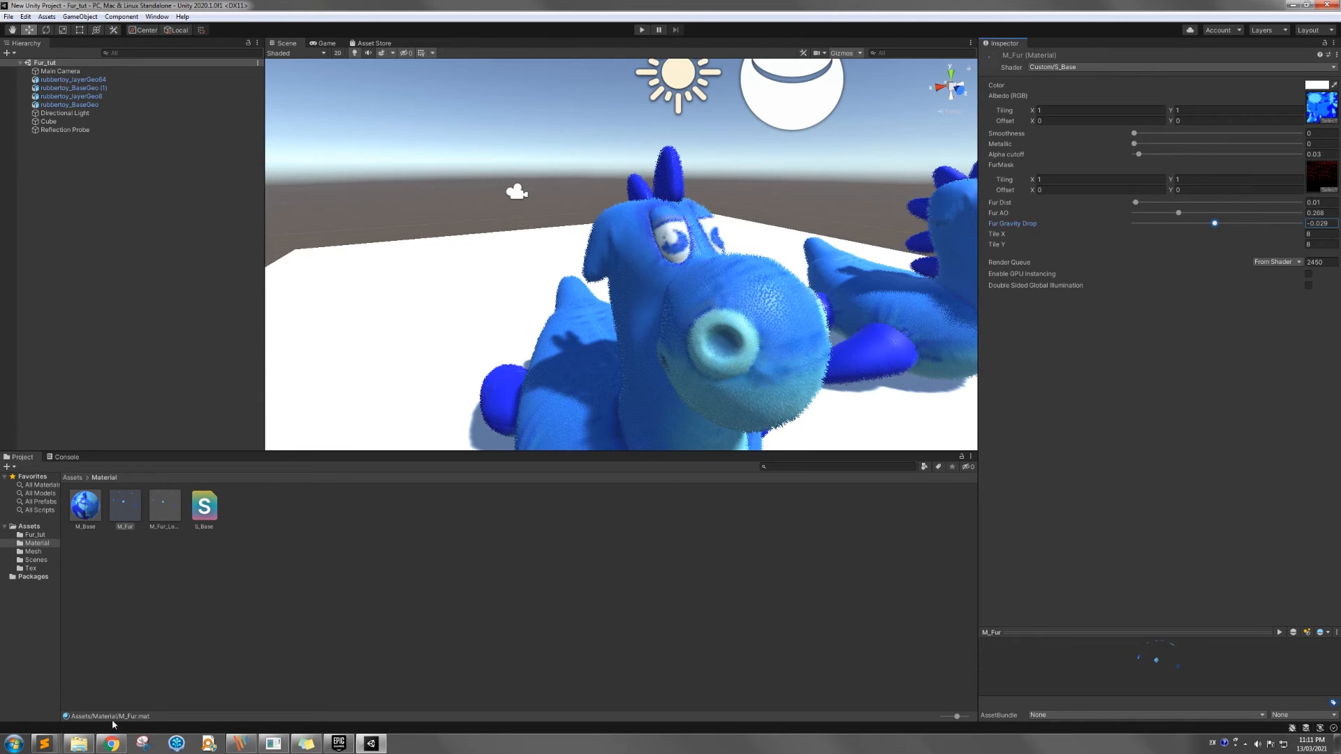
Switch to Sublime Text with S_Base.shader open and reposition its window higher over the Unity editor
mouse_move(46, 745)
click(405, 684)
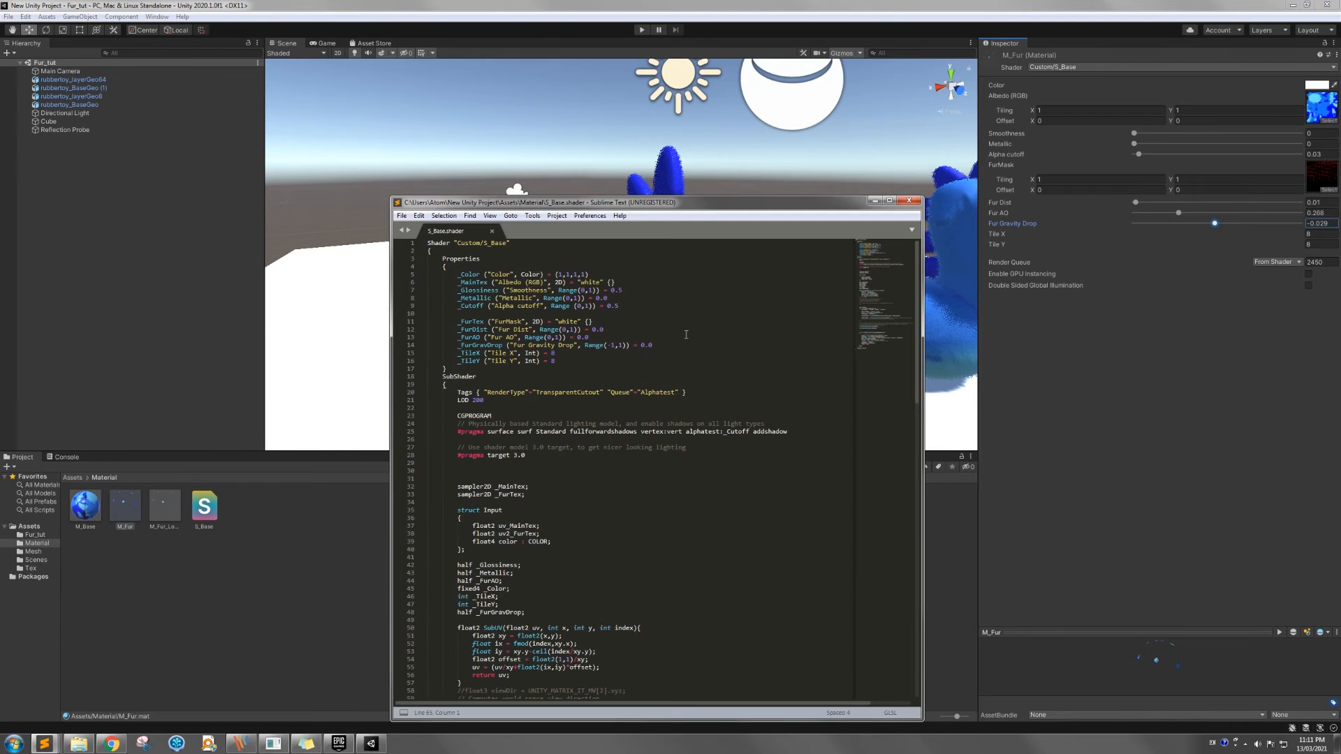
drag(716, 203, 755, 139)
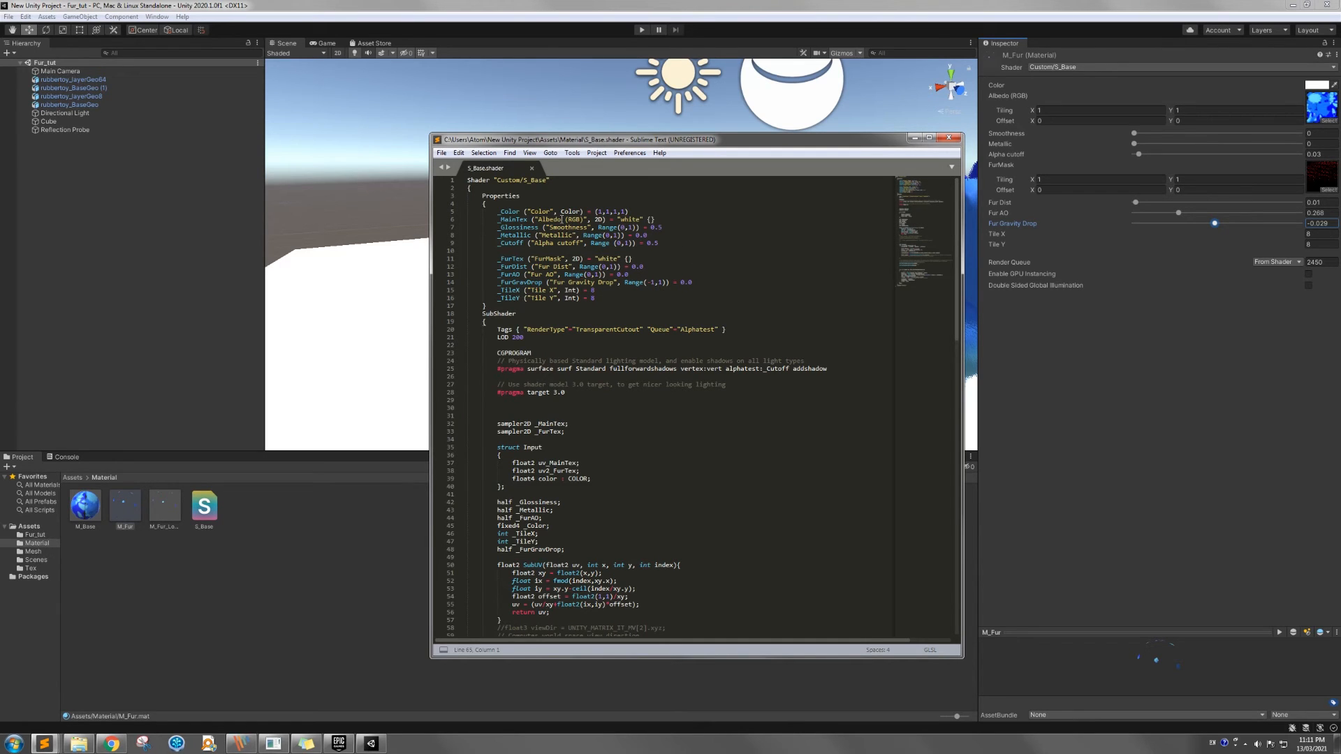
Examine the Properties block of S_Base.shader, highlighting parts of its property declarations, and continue down through the SubShader's variable declarations
double_click(508, 211)
double_click(542, 211)
double_click(570, 211)
double_click(599, 220)
double_click(570, 291)
click(544, 337)
scroll(563, 352, down, 2)
scroll(569, 357, down, 3)
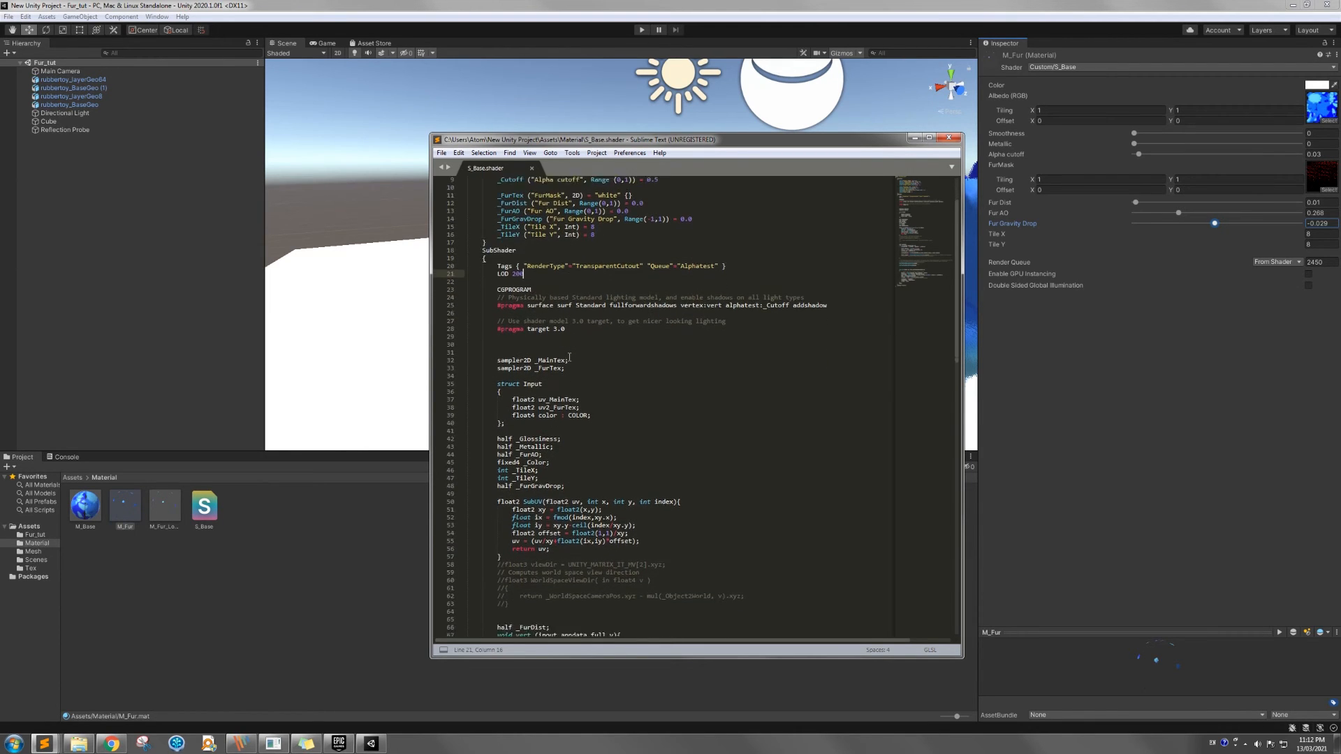
Compare the Properties entries in S_Base.shader with the sampler, Input struct and variable declarations, continuing down to the SubUV and vert functions
scroll(572, 358, down, 2)
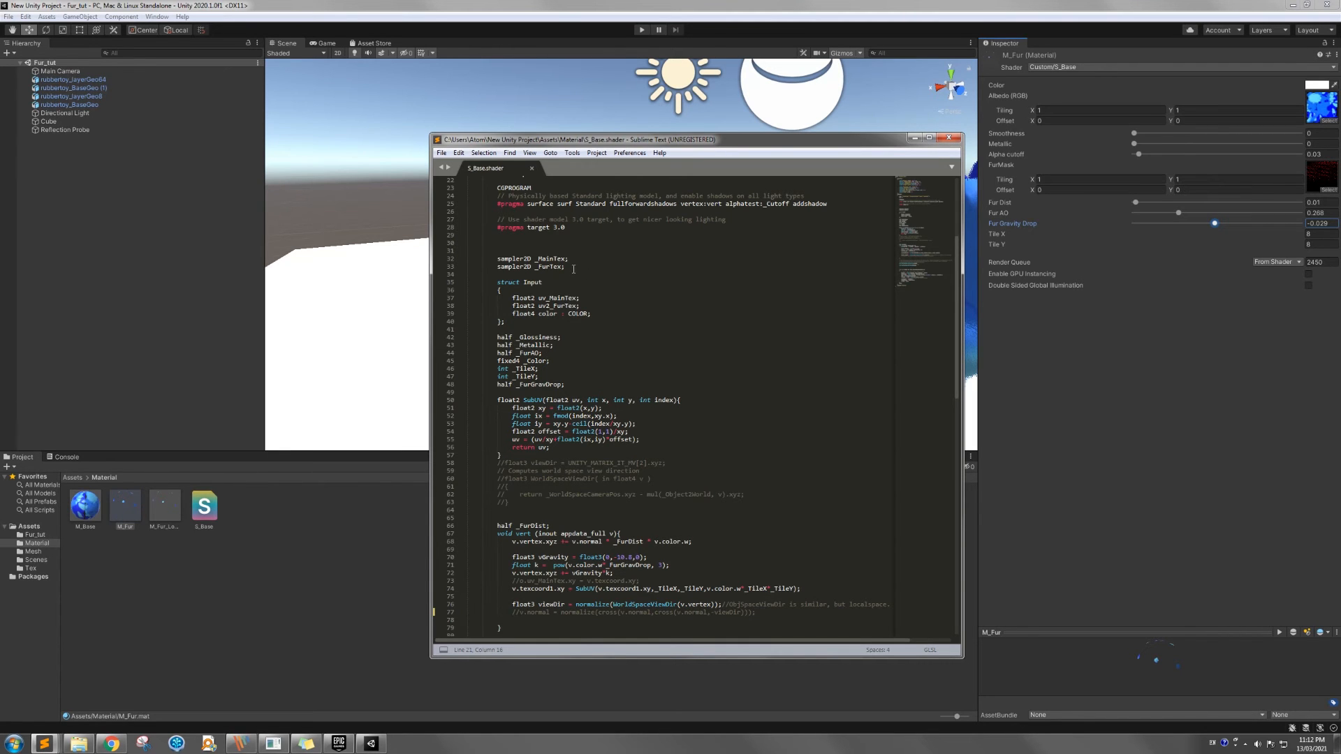
scroll(573, 268, up, 6)
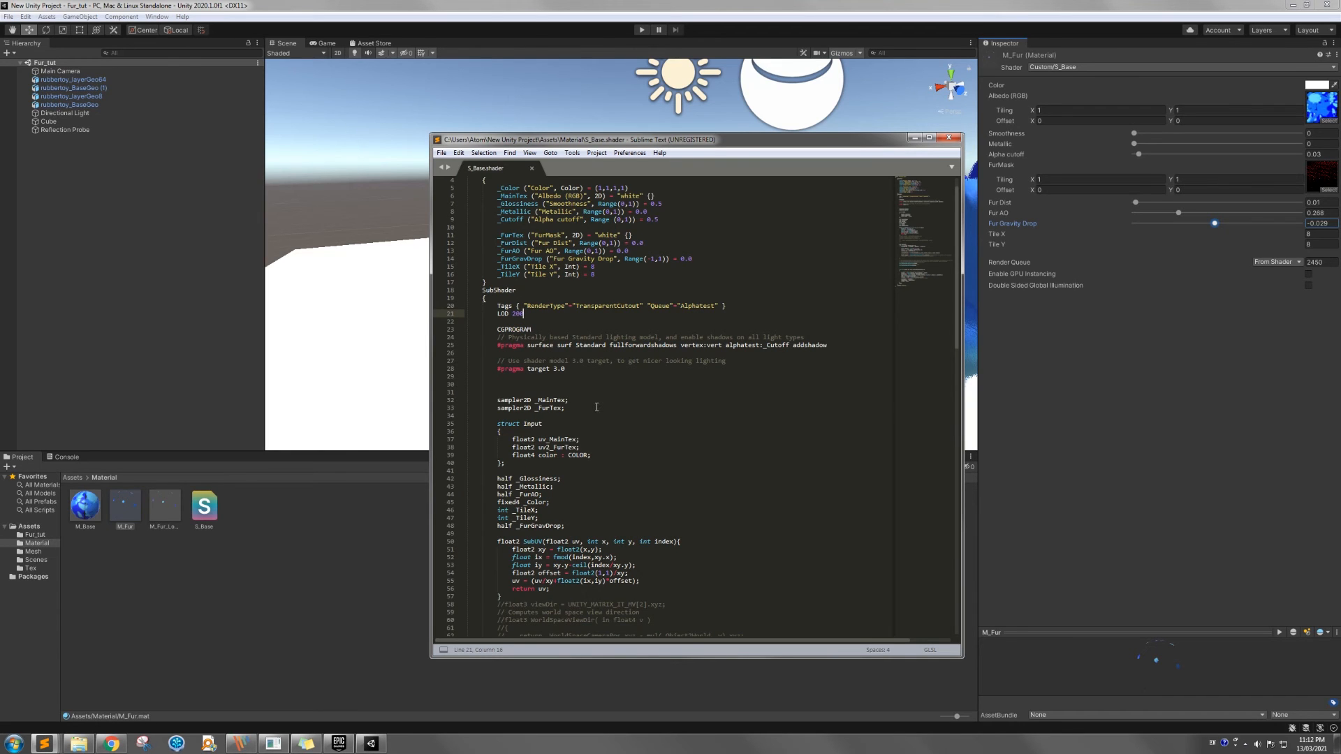
scroll(621, 256, down, 8)
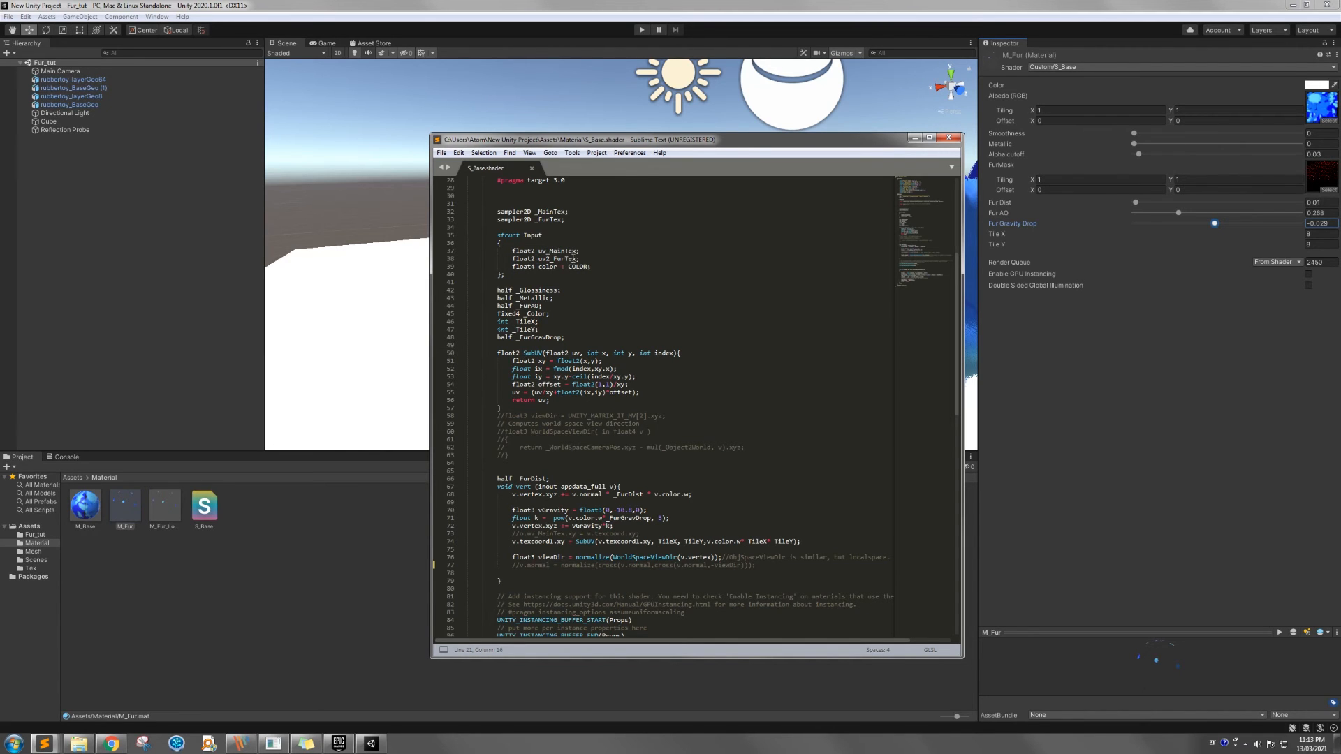
scroll(566, 261, up, 1)
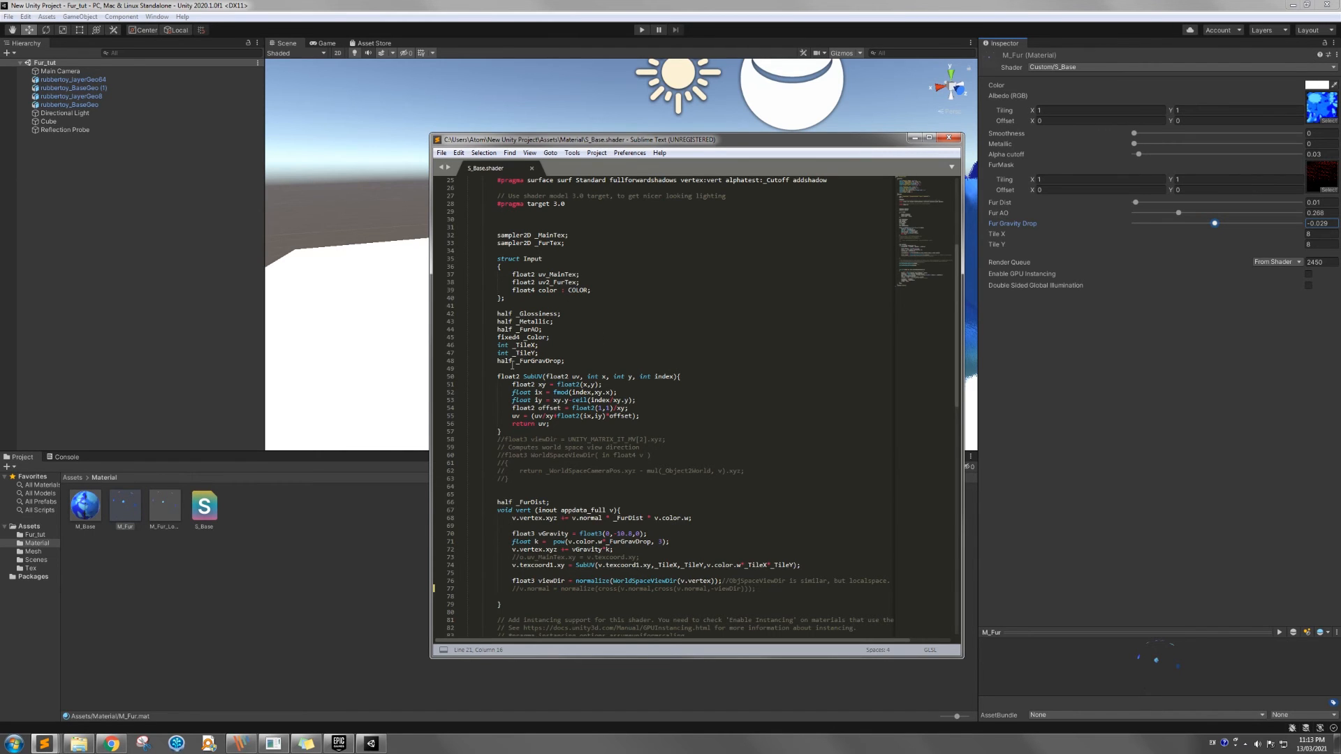
scroll(541, 365, up, 4)
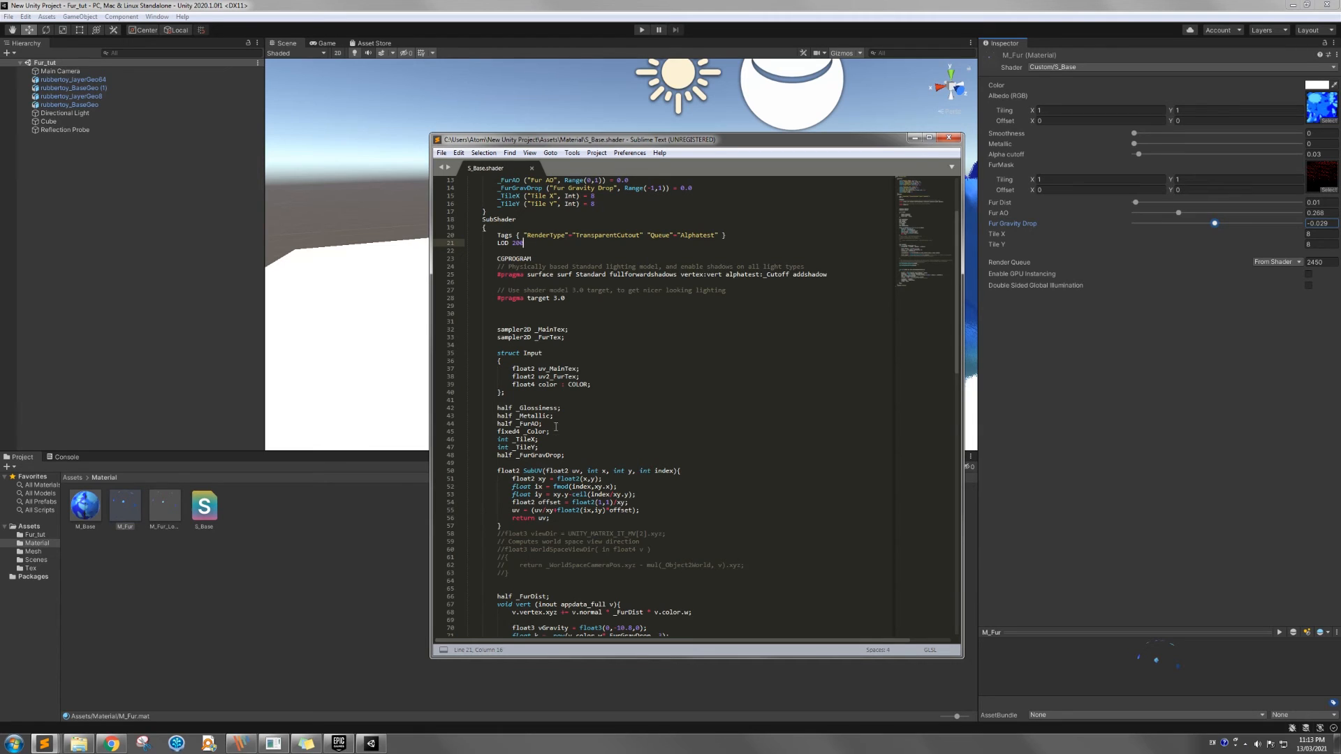
scroll(554, 419, up, 3)
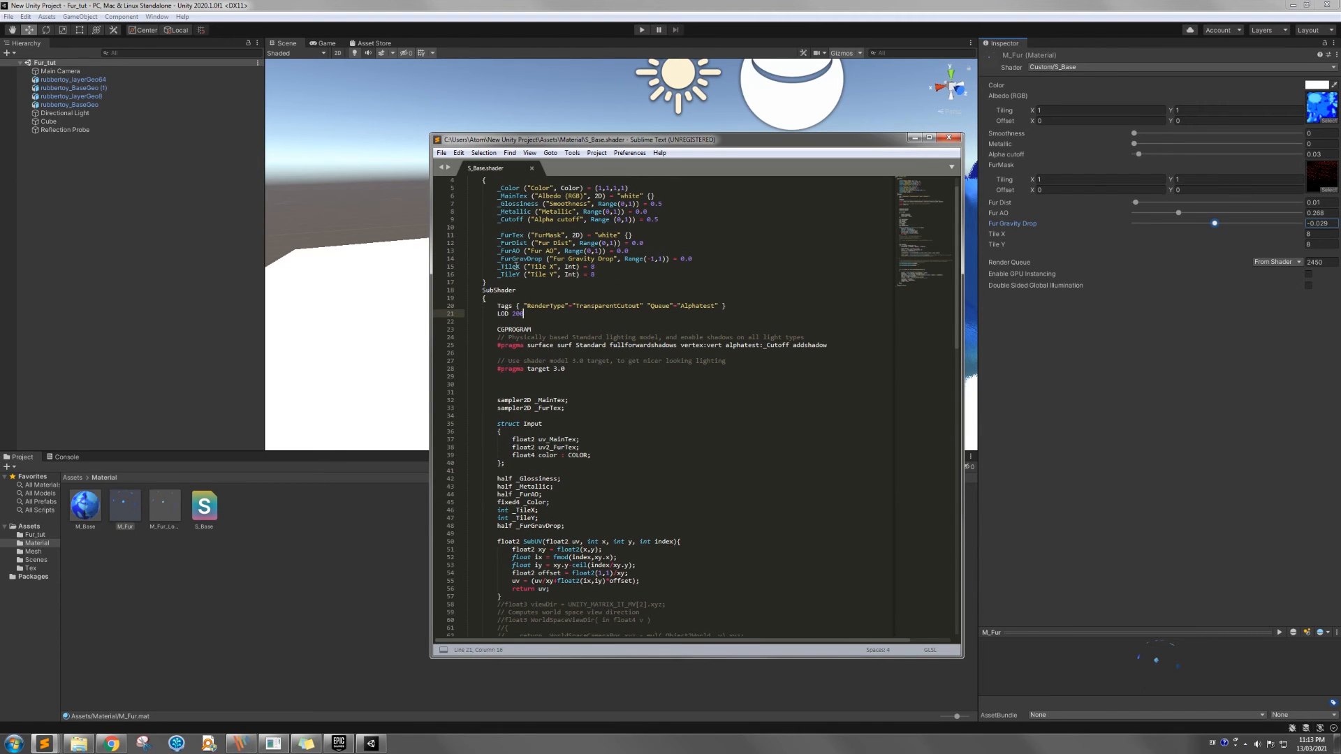
scroll(517, 517, down, 9)
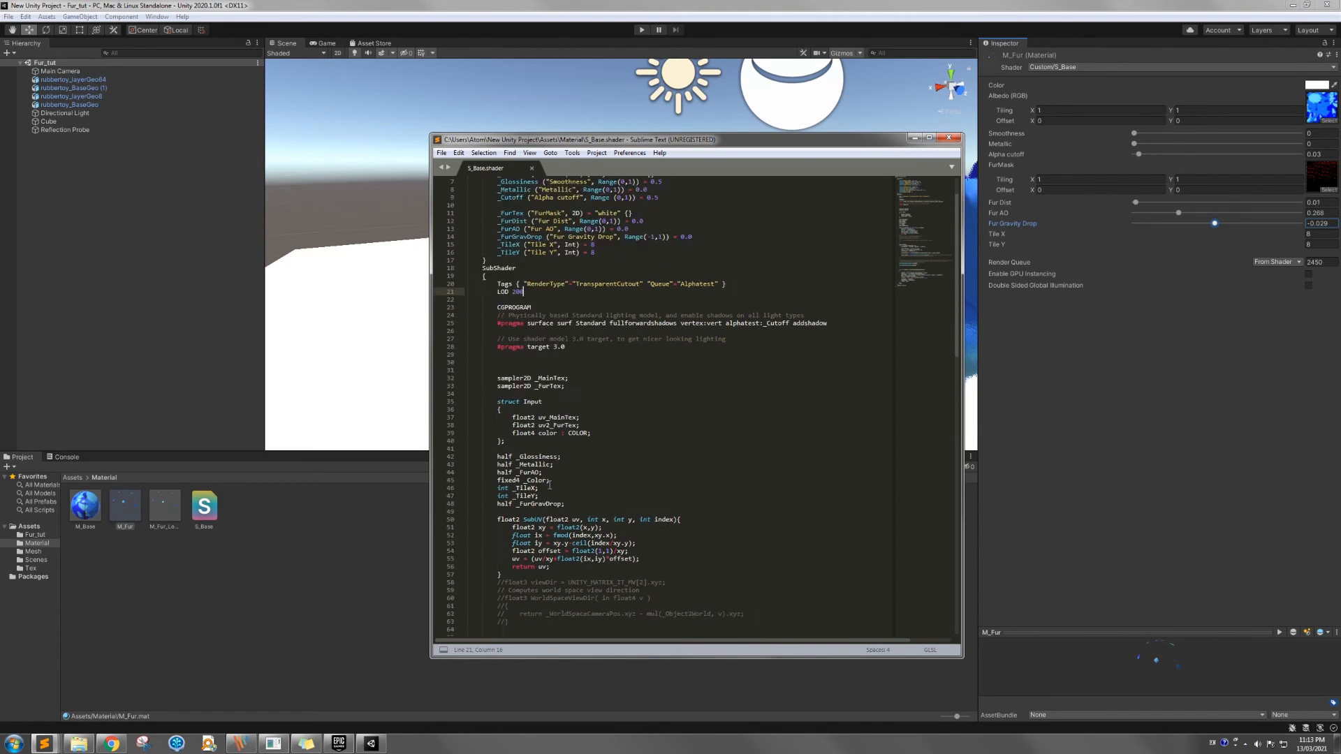
scroll(519, 404, down, 1)
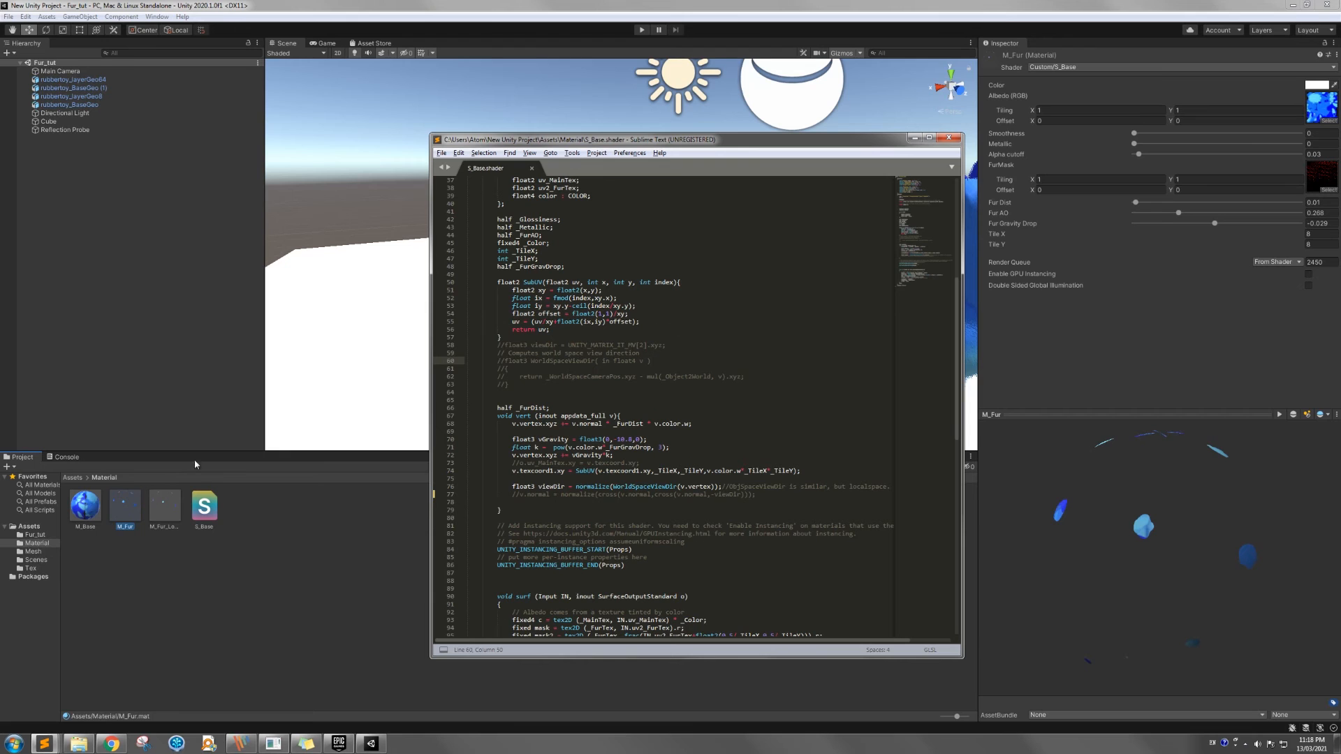
Open the Tex folder in Unity and inspect the fur volume texture's import settings and preview
click(31, 568)
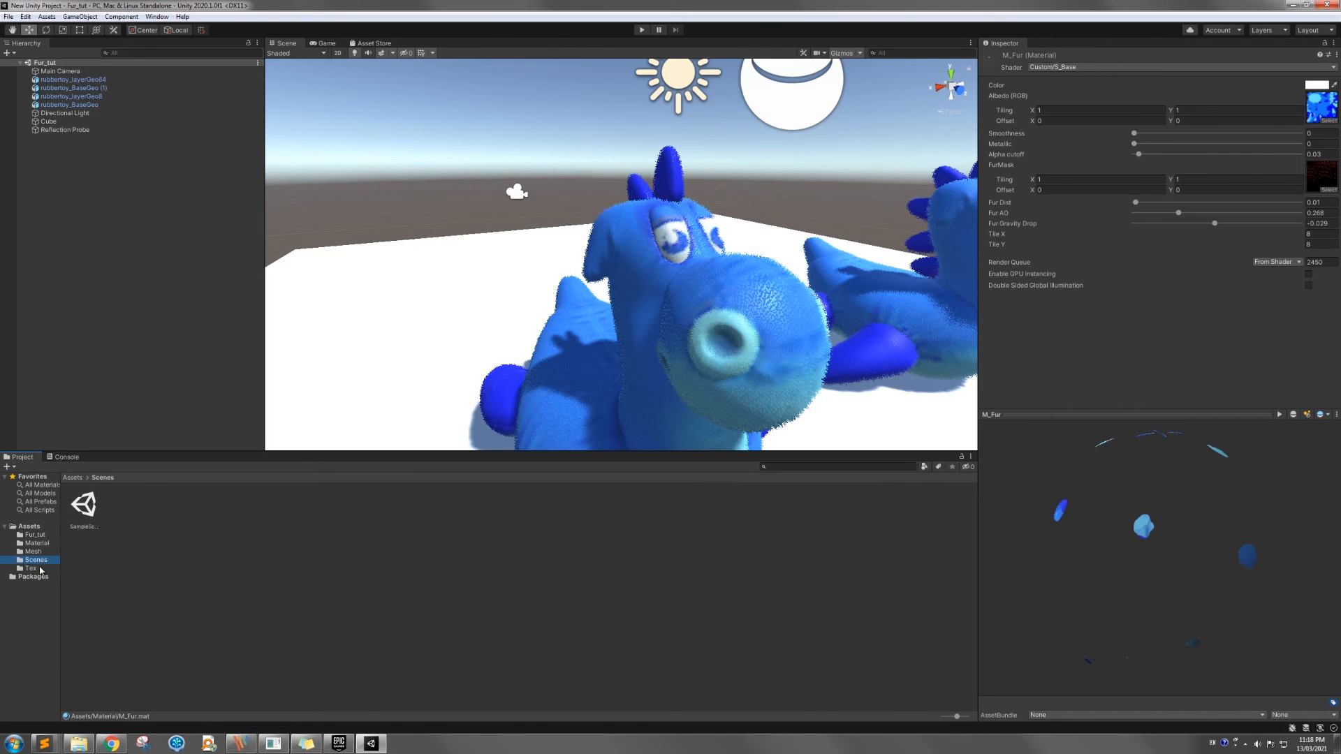
click(86, 508)
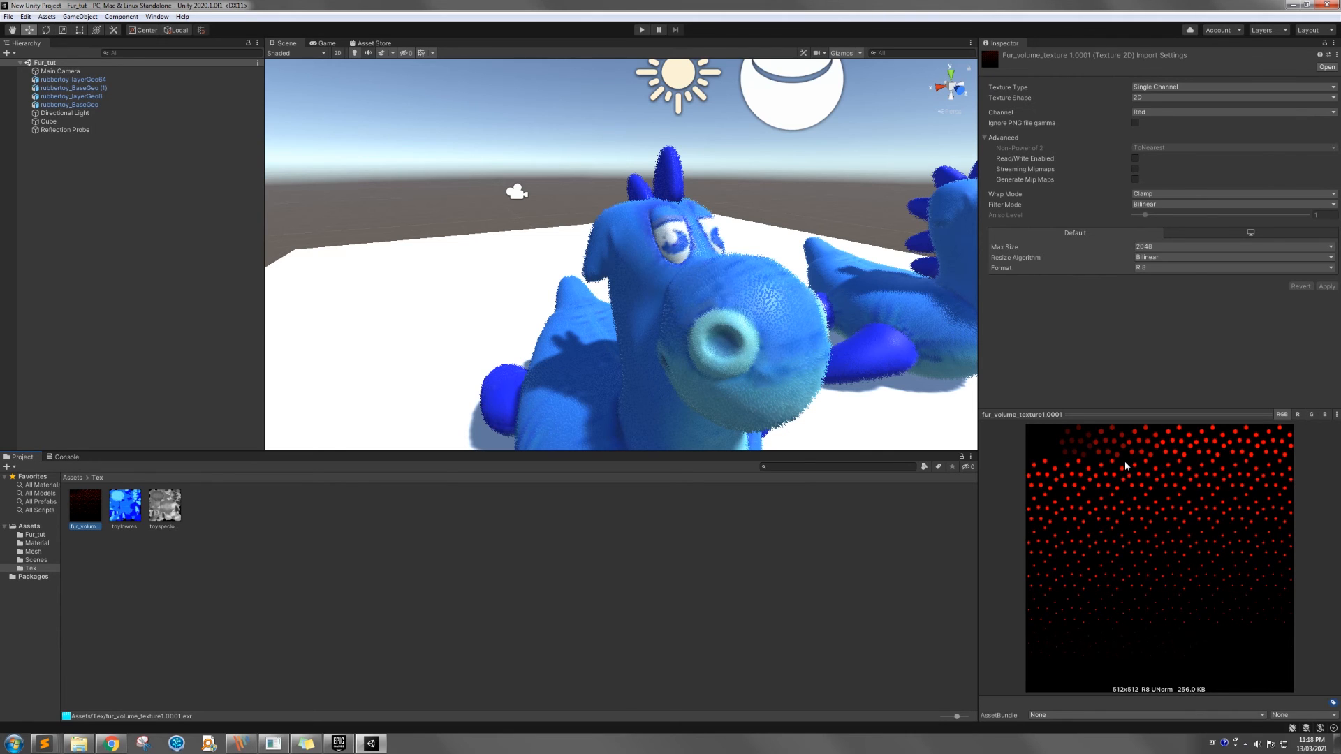
click(1162, 500)
Switch back to S_Base.shader in Sublime Text and examine the SubUV function and its use for v.texcoord1.xy in the vert function
mouse_move(56, 742)
click(371, 704)
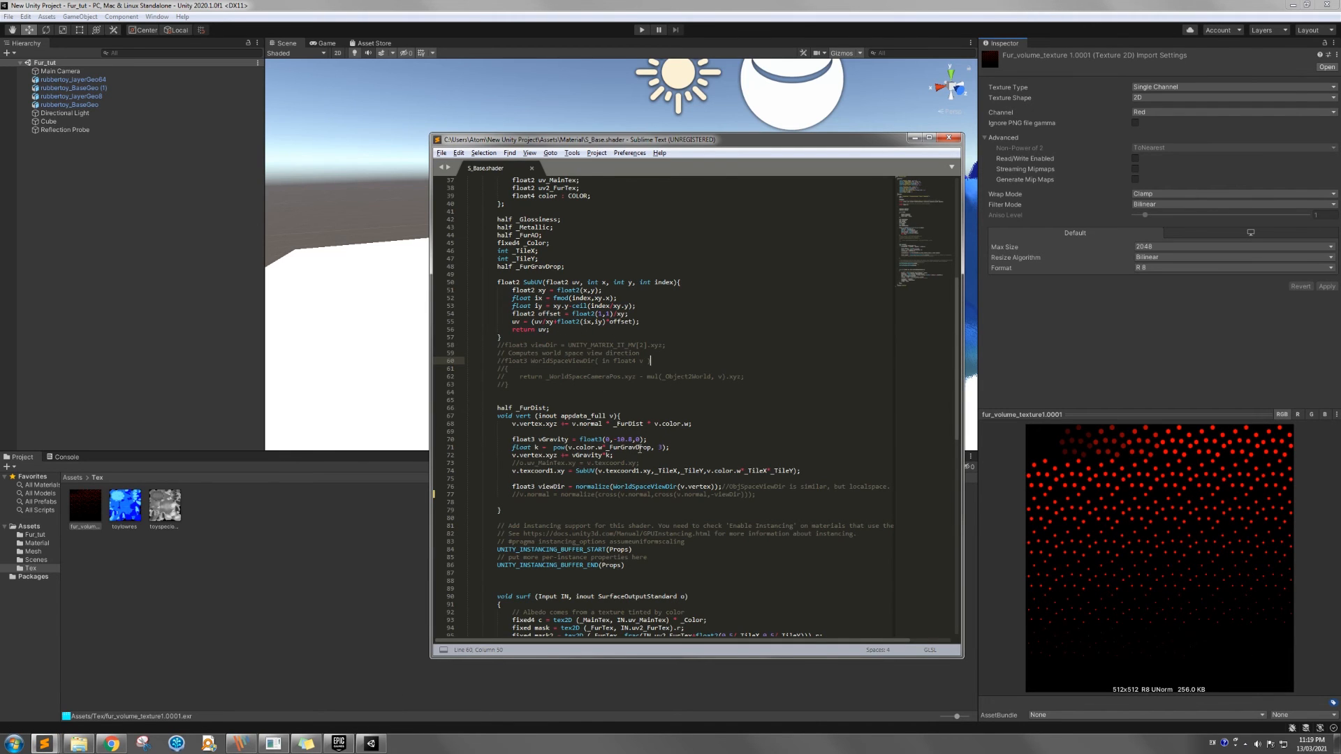
double_click(533, 282)
double_click(709, 471)
drag(710, 470, 741, 470)
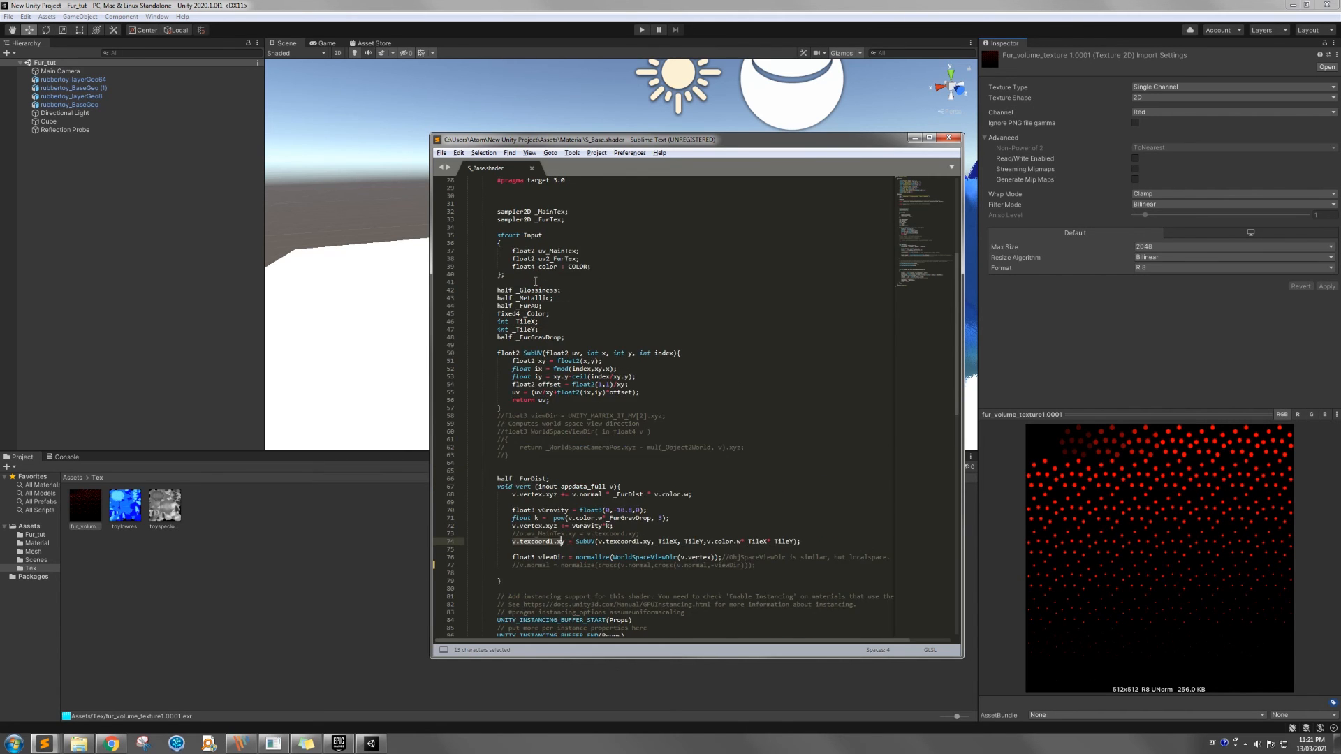
Examine the surf function in S_Base.shader, highlighting the mask and mask2 texture samples
scroll(535, 286, down, 10)
scroll(589, 385, down, 1)
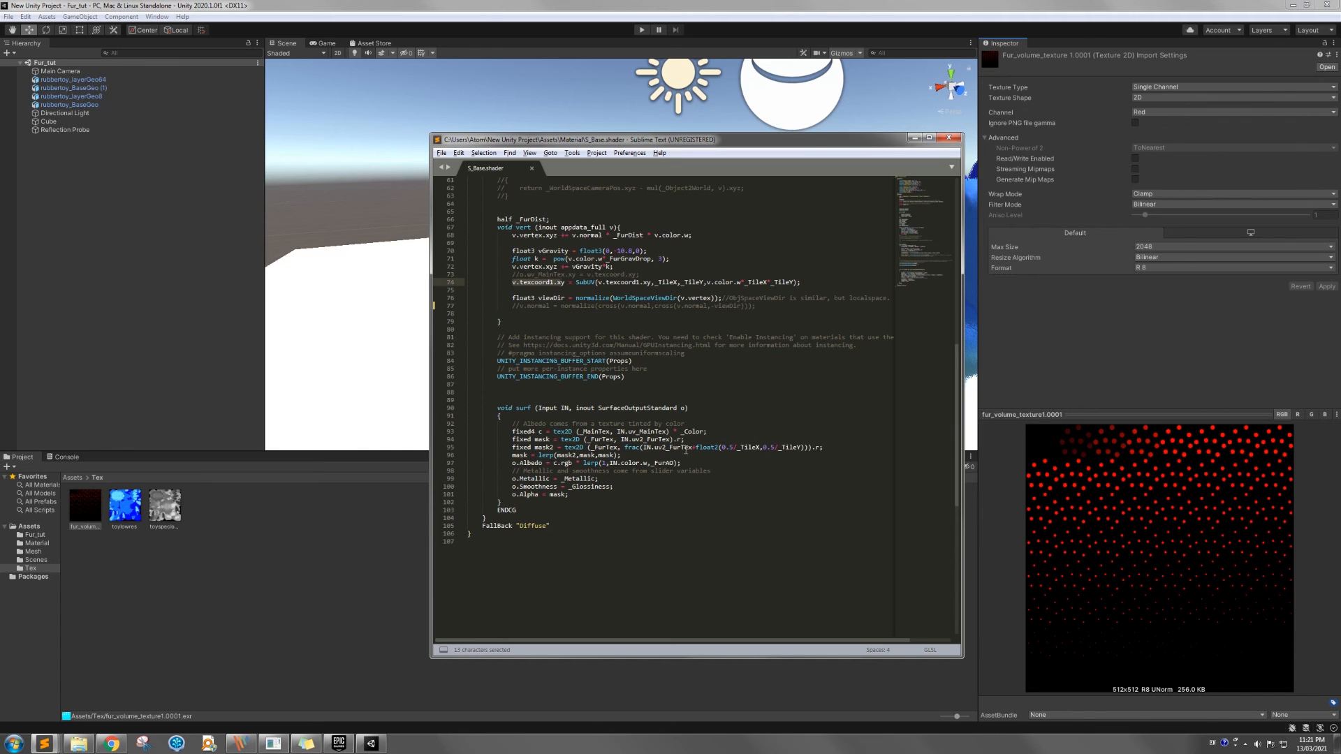
click(507, 282)
double_click(543, 440)
double_click(543, 447)
Lower the code window and check the fur volume texture's Wrap Mode options in Unity, keeping Clamp
drag(660, 146, 679, 248)
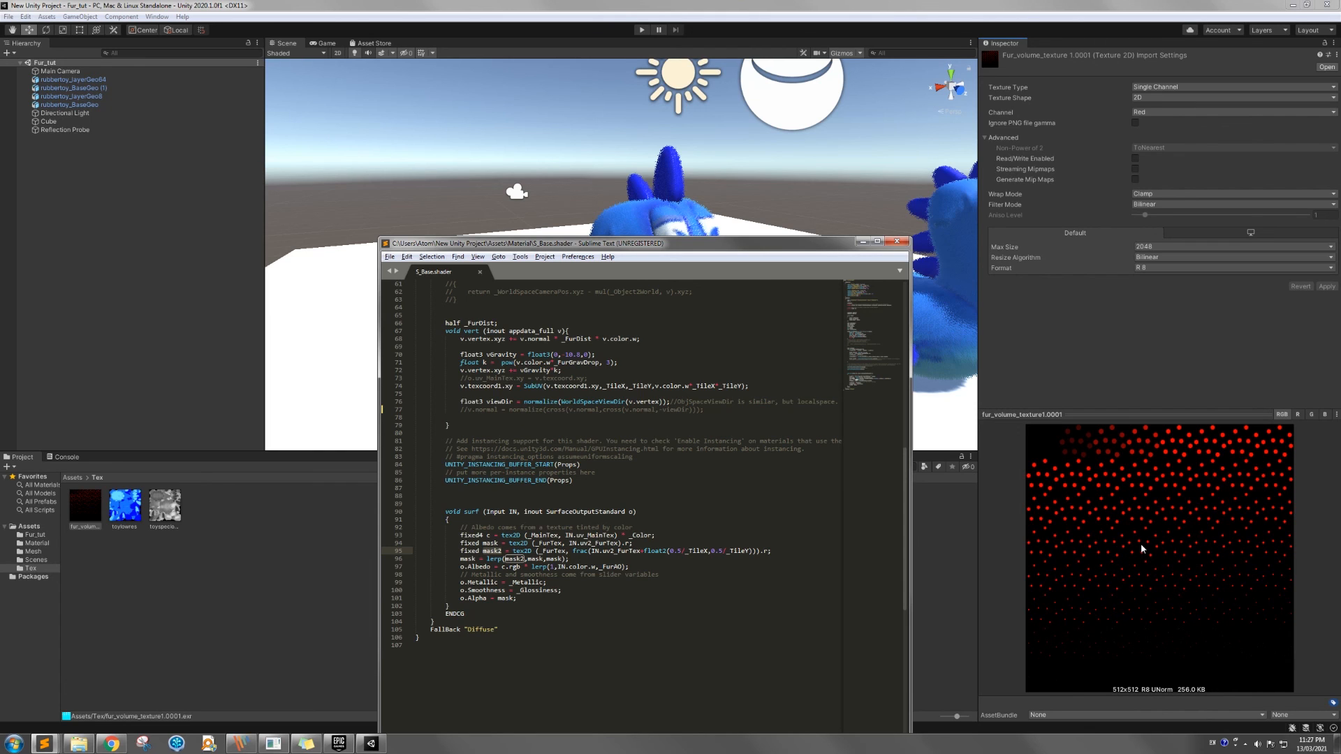
click(1152, 194)
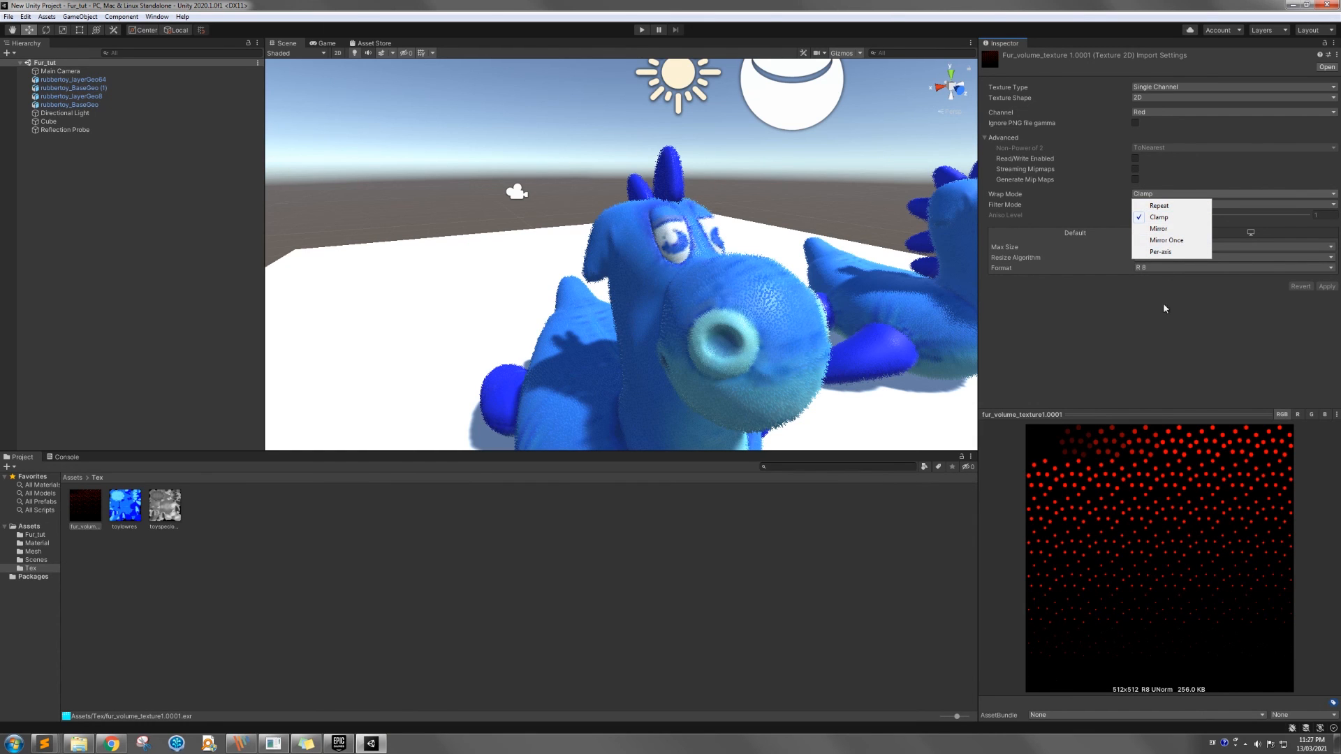
click(1166, 332)
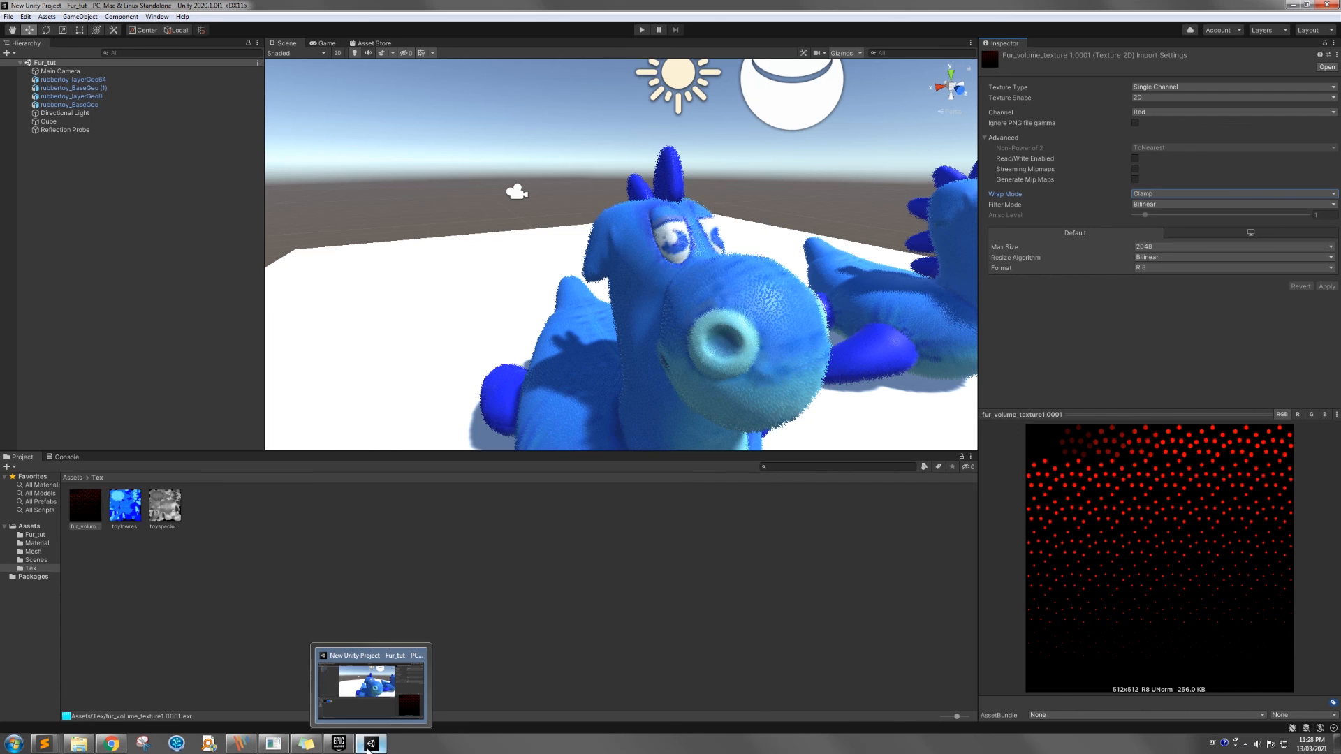
Return to S_Base.shader in Sublime Text and review the surf function's mask blend and the o.Albedo line using _FurAO
mouse_move(49, 745)
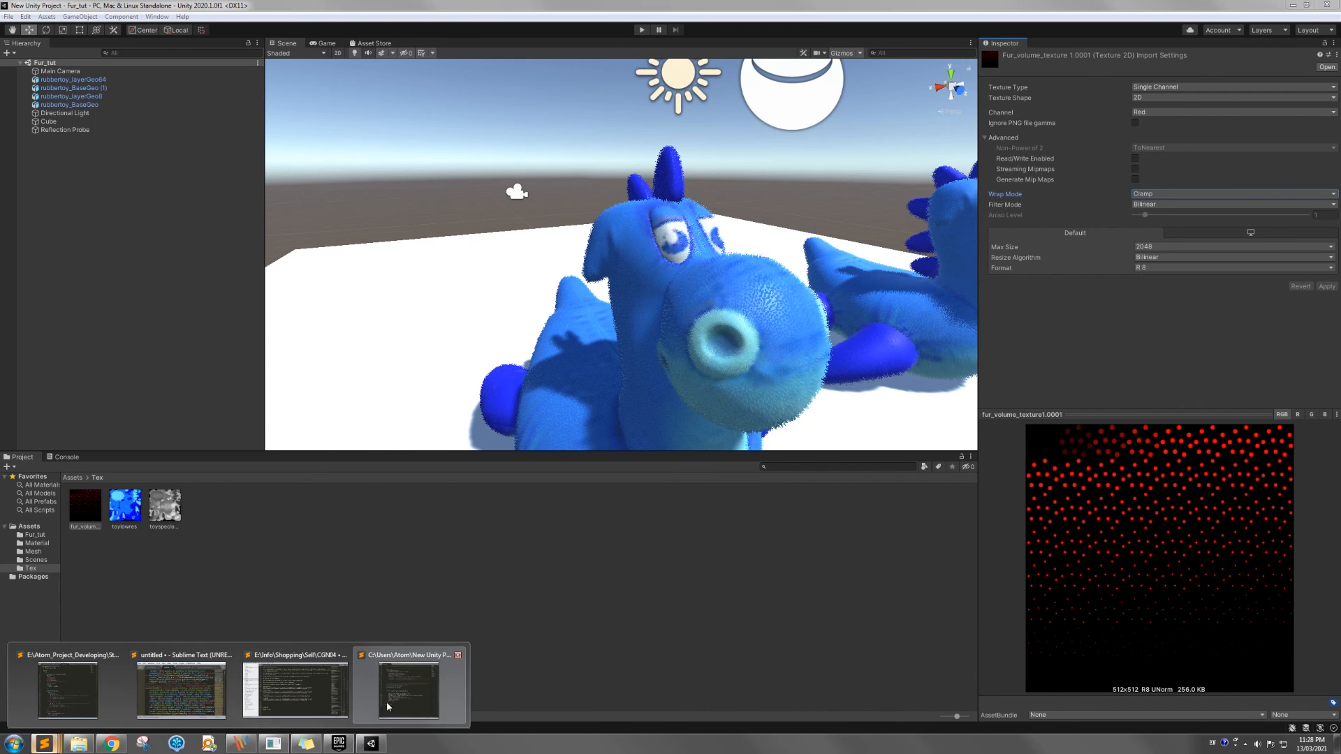
click(409, 688)
scroll(563, 458, up, 5)
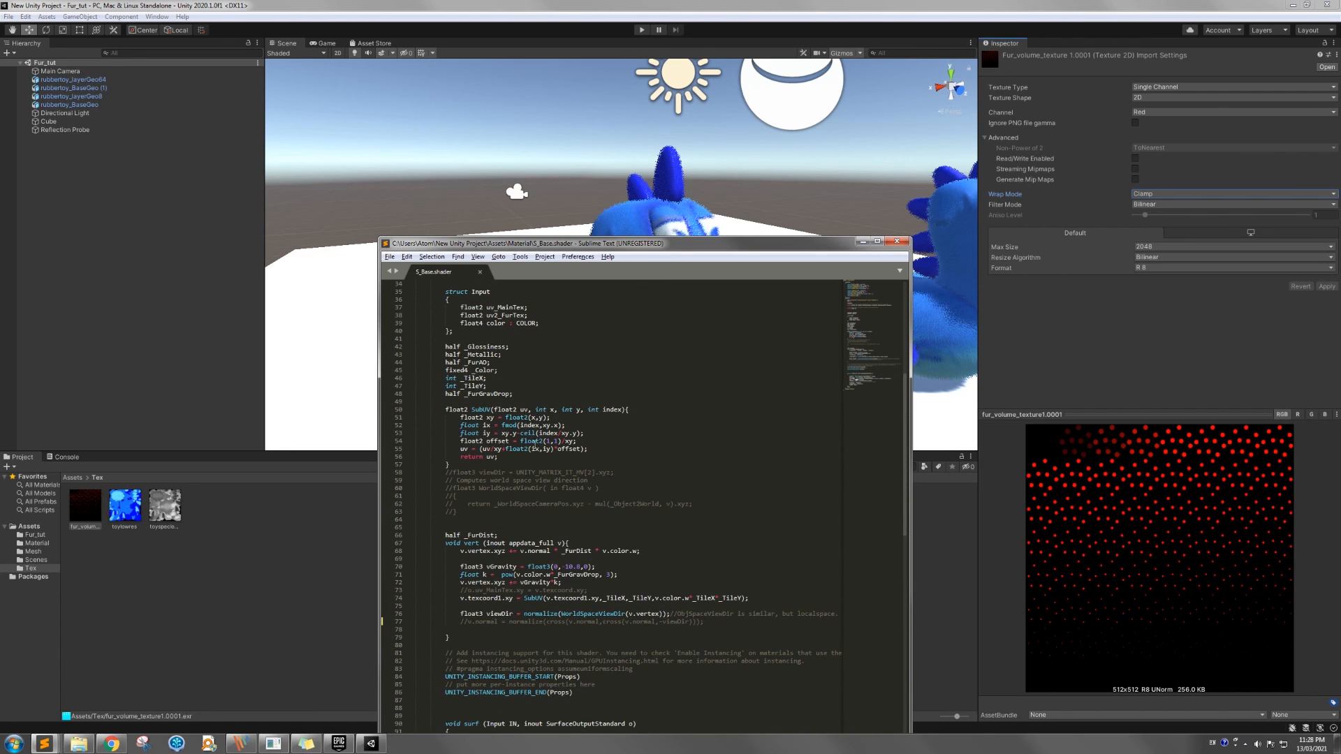
scroll(520, 454, down, 10)
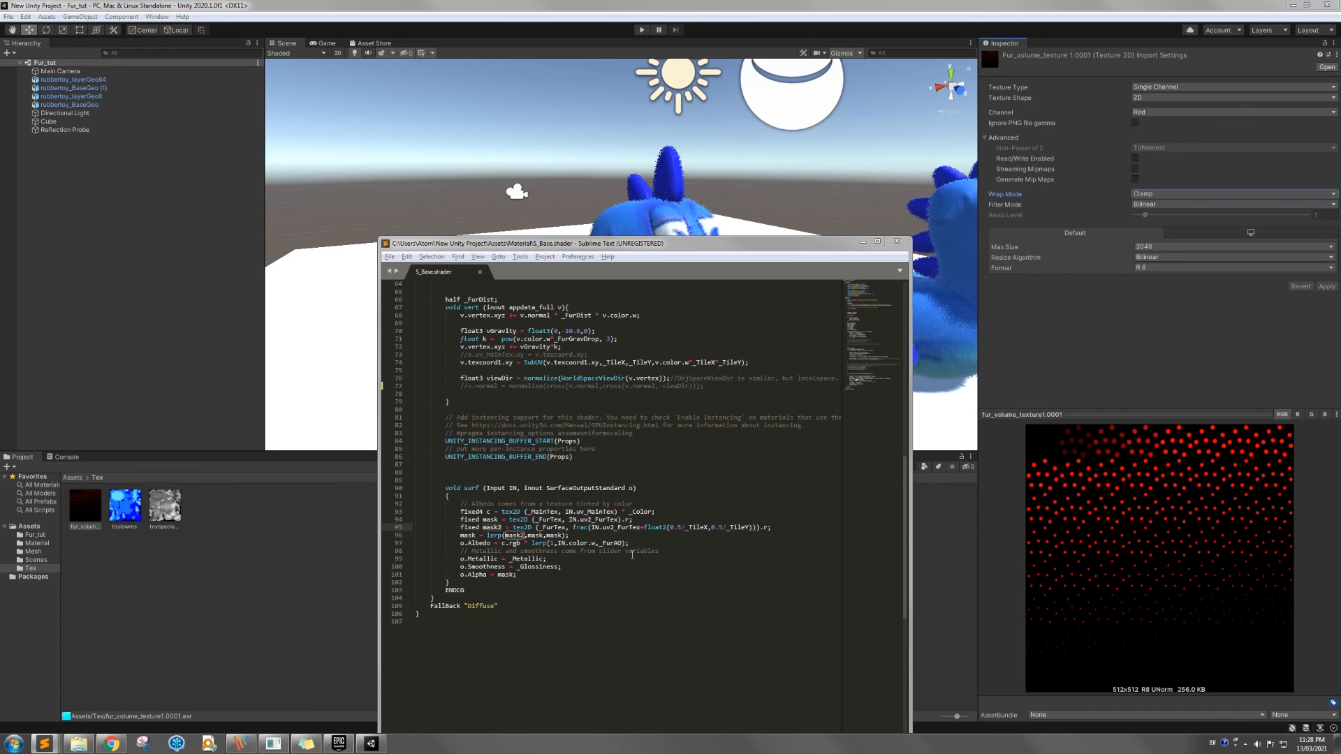
click(667, 547)
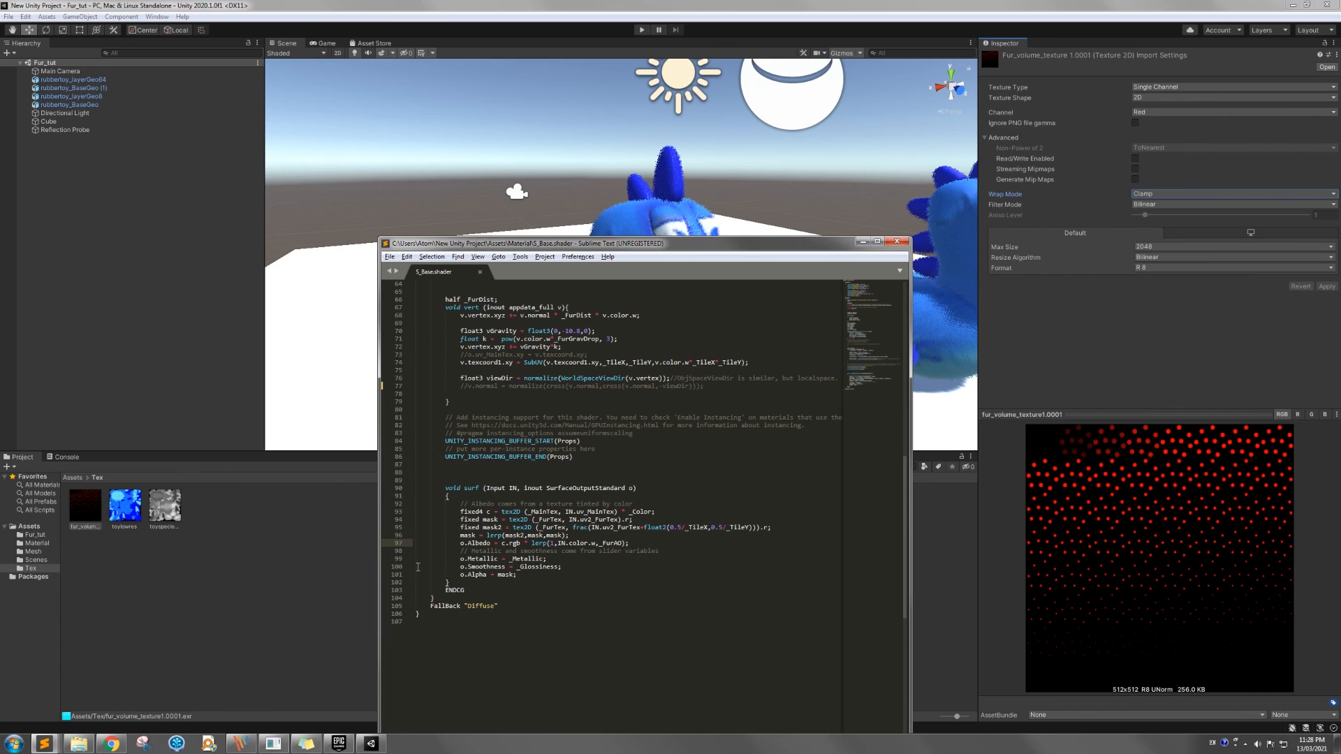
Move the code window clear of Unity's Scene view and inspect the fur on the toy's head and neck up close
drag(737, 244, 743, 541)
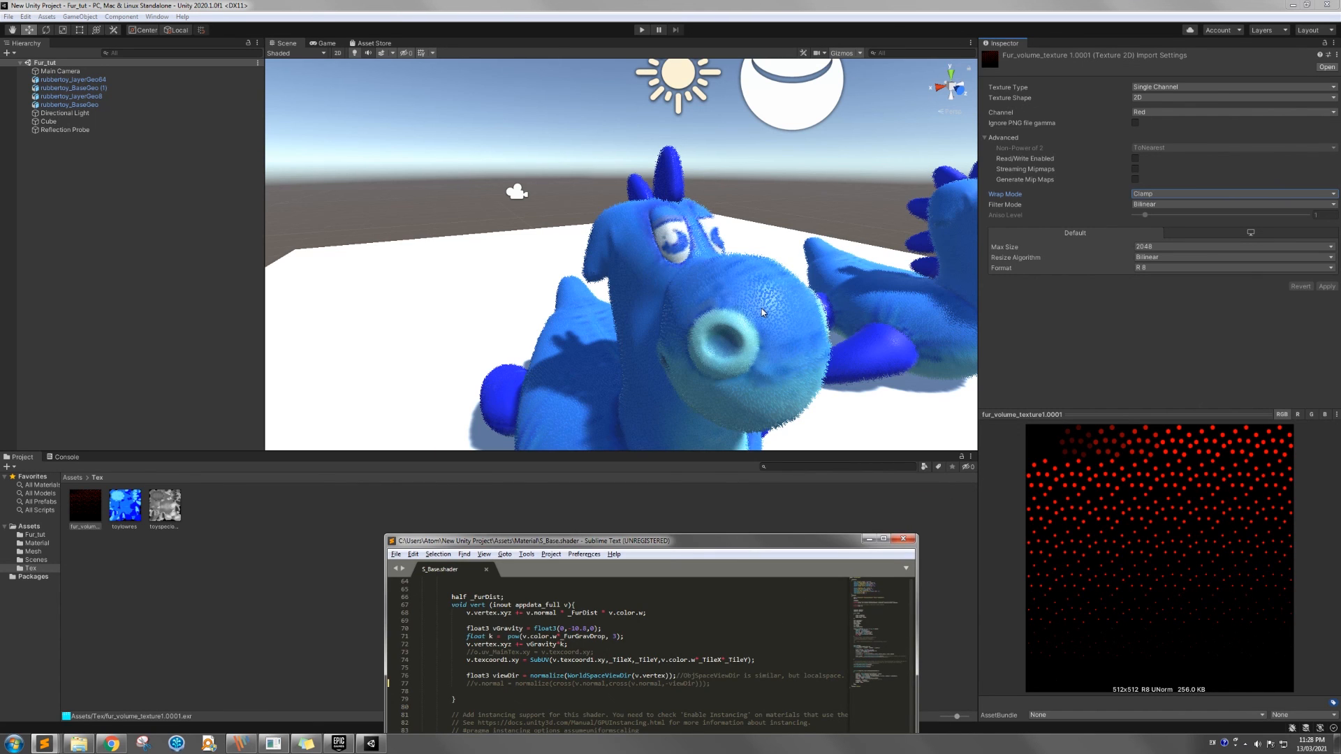
mouse_move(799, 343)
alt+mouse_down()
mouse_move(626, 331)
mouse_move(622, 278)
mouse_move(851, 312)
mouse_move(779, 350)
alt+mouse_up()
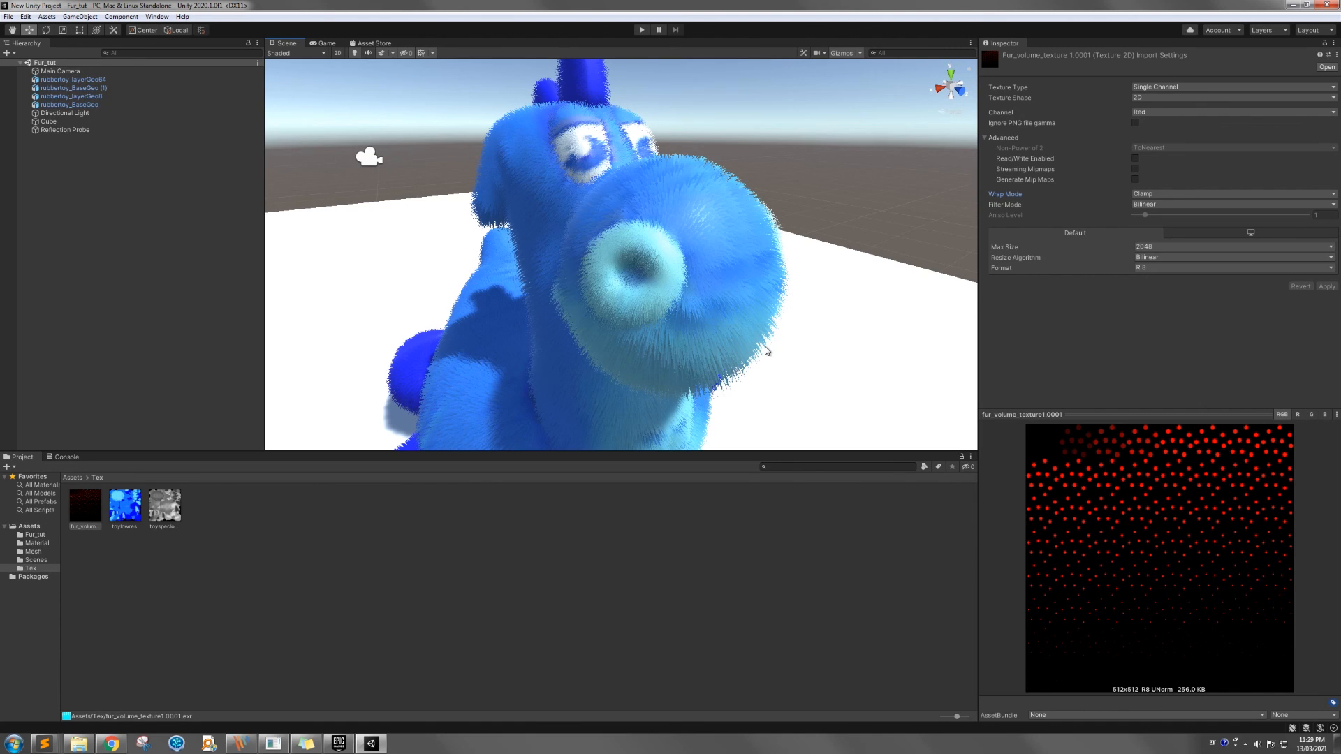
key(alt)
mouse_move(738, 337)
alt+mouse_down()
mouse_move(719, 339)
mouse_move(734, 338)
alt+mouse_up()
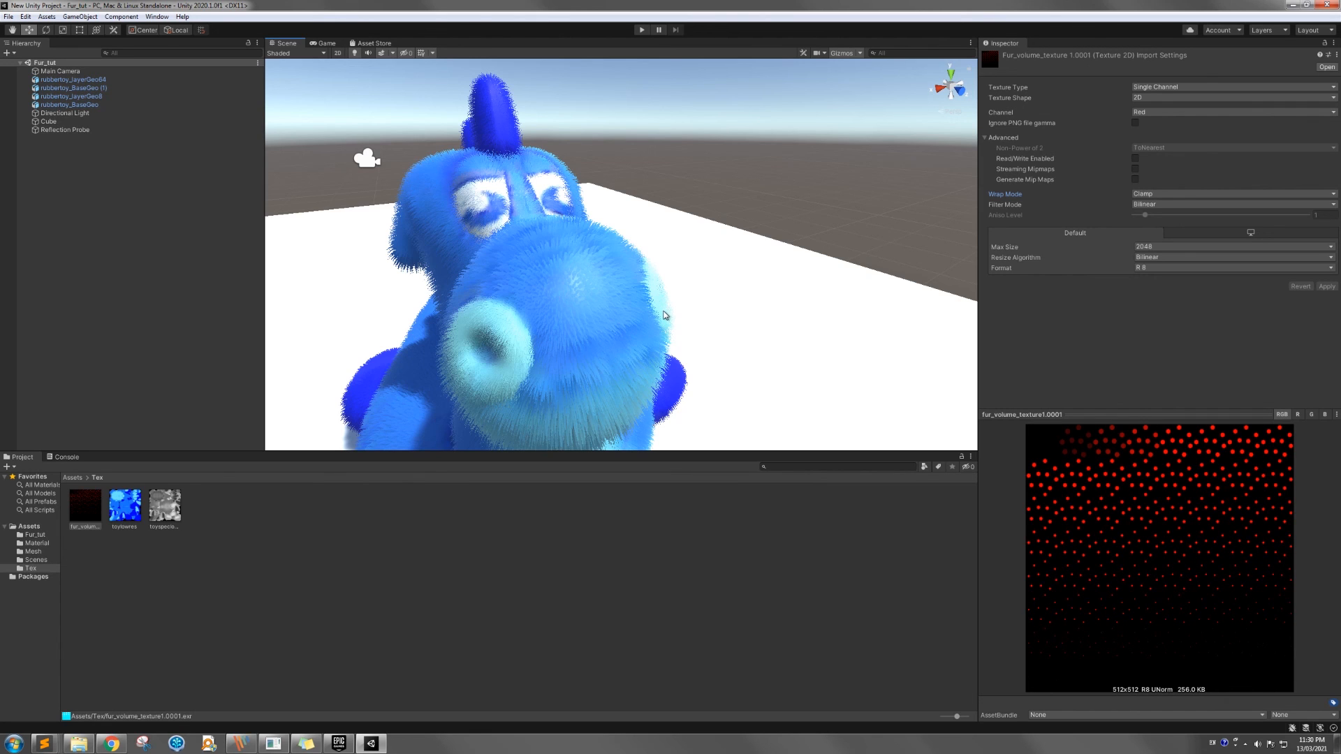
alt+drag(612, 338, 611, 334)
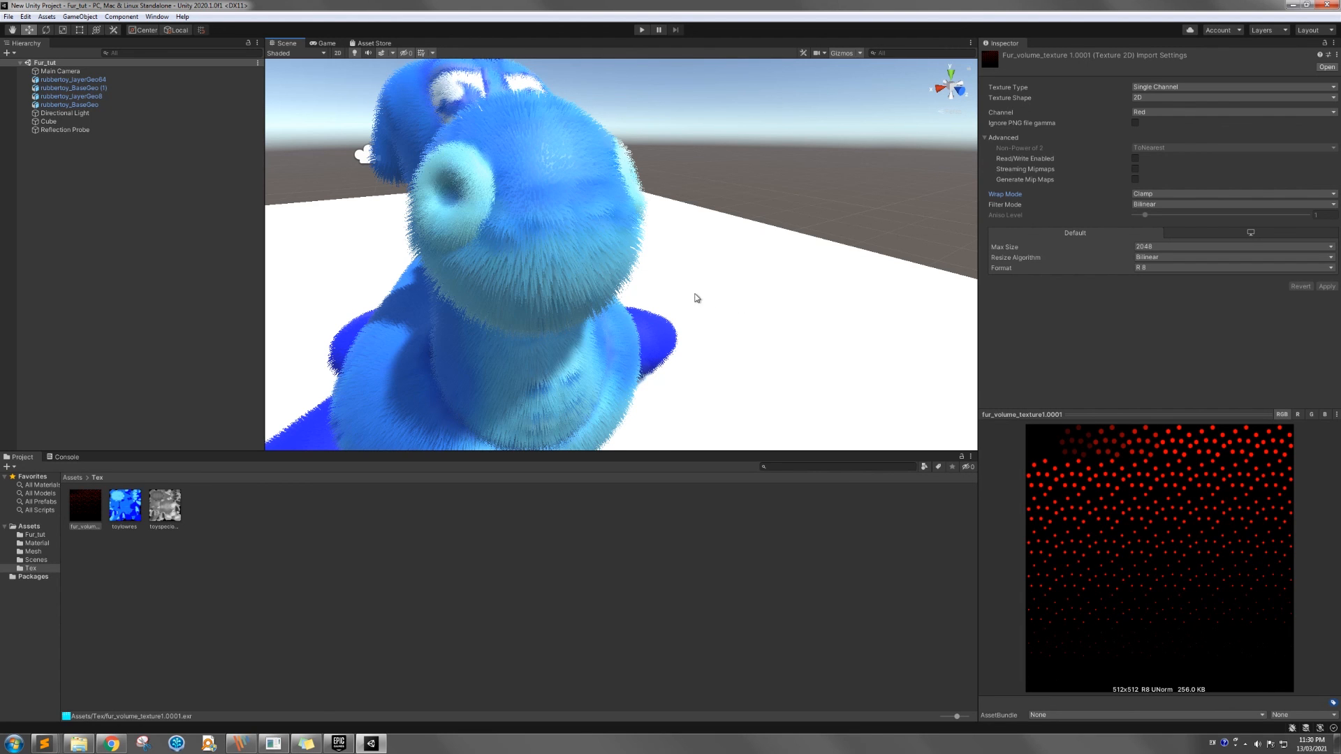
alt+drag(682, 304, 683, 302)
Compare the two furry toys in the Scene view from farther away and from several angles
alt+scroll(682, 302, down, 2)
alt+scroll(683, 295, down, 5)
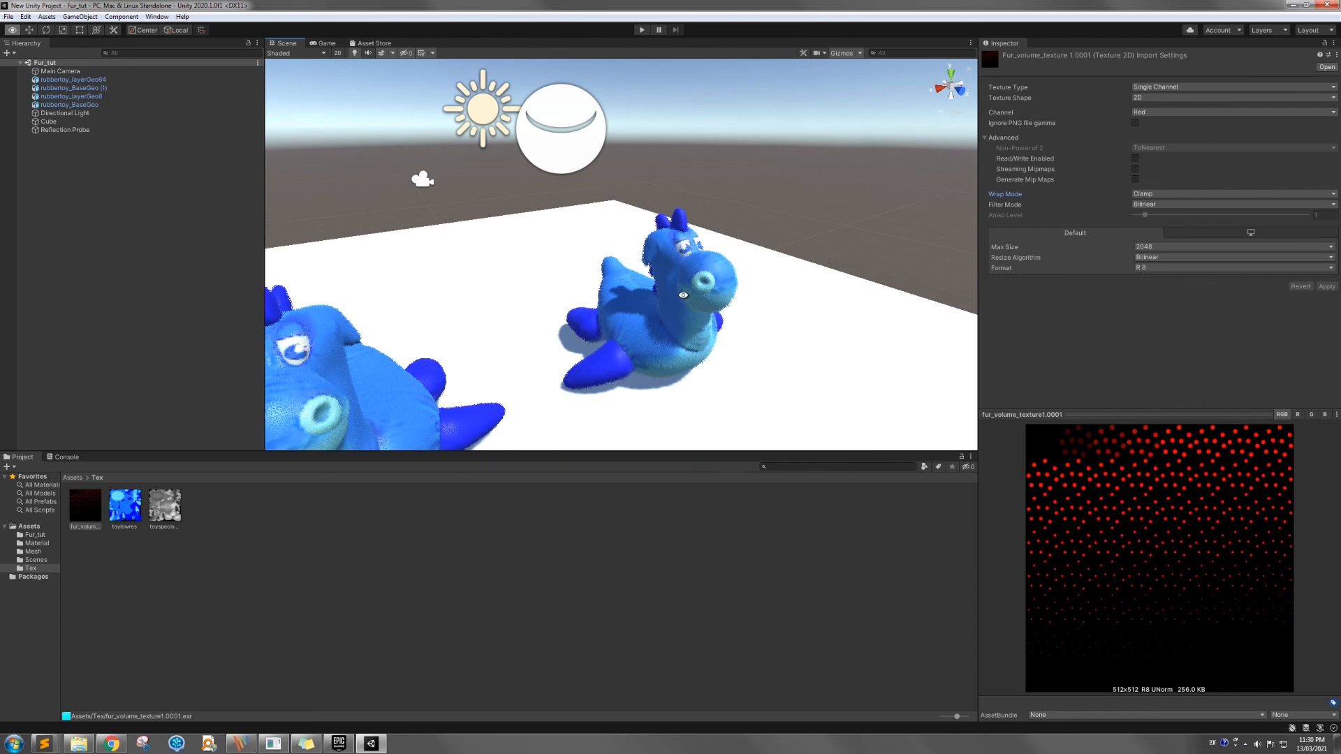
mouse_move(683, 303)
middle_down()
mouse_move(752, 258)
mouse_move(701, 299)
middle_up()
scroll(703, 305, down, 4)
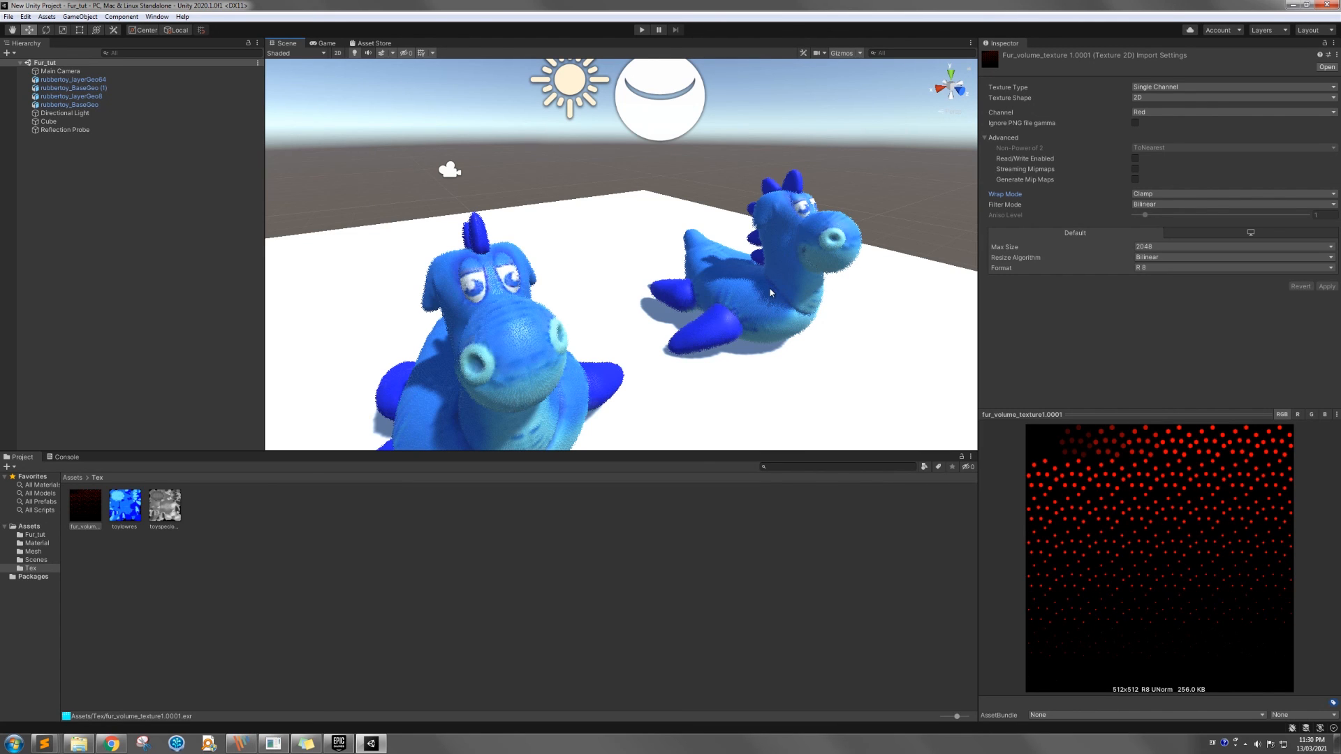
key(alt)
alt+drag(778, 284, 750, 291)
key(alt)
alt+middle_drag(713, 291, 720, 293)
alt+drag(677, 307, 675, 308)
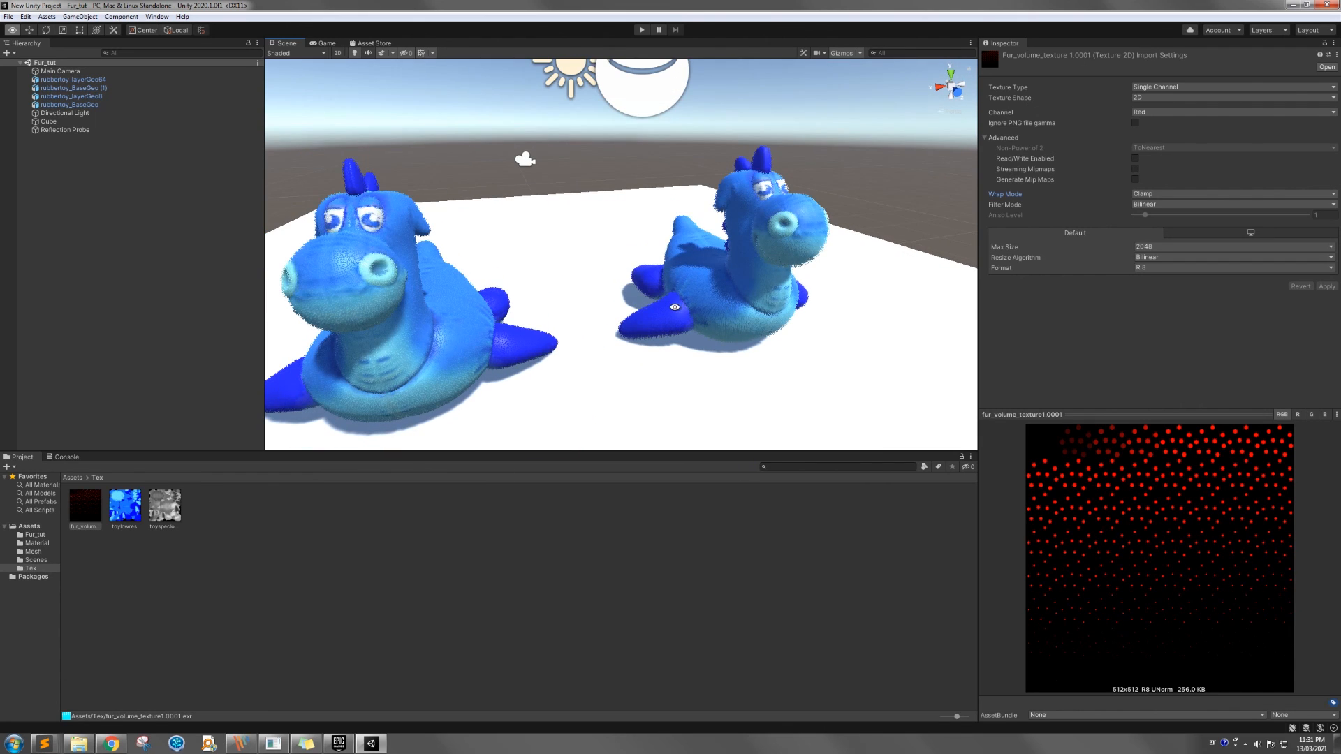